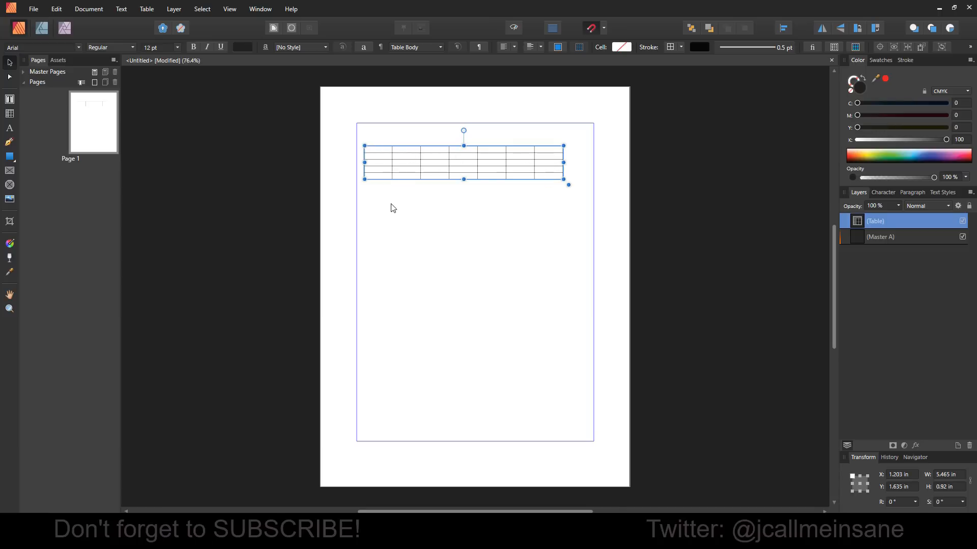
# - Enlarge the table to span the full width between the page margins, about 6.5 in wide by 6.5 in high
pyautogui.moveTo(463, 179); pyautogui.dragTo(463, 382)
pyautogui.moveTo(565, 265); pyautogui.dragTo(593, 265)
pyautogui.moveTo(365, 264); pyautogui.dragTo(357, 264)
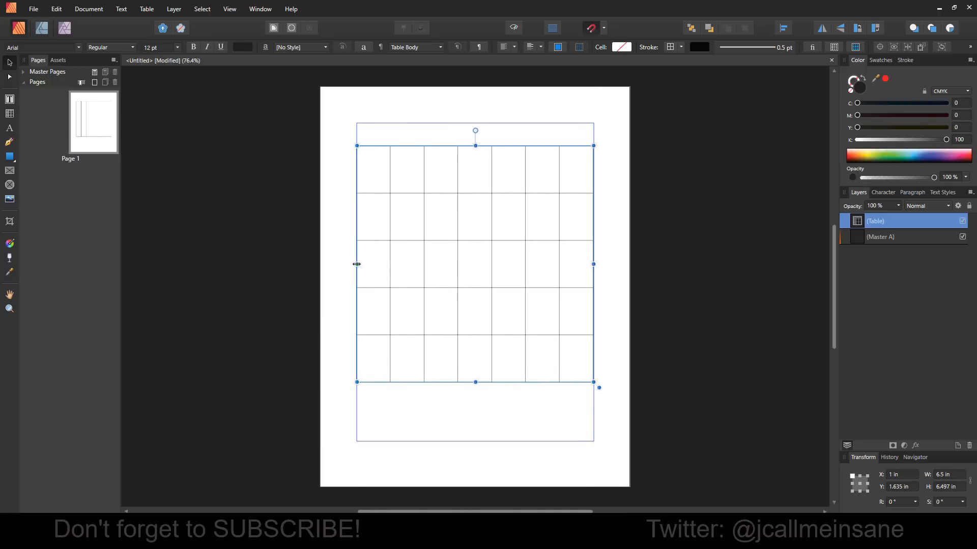
# - Lower the table's top edge and extend its bottom and side edges beyond the margins, to about 7.42 in wide by 6.9 in high
pyautogui.moveTo(475, 145); pyautogui.dragTo(475, 204)
pyautogui.moveTo(472, 383); pyautogui.dragTo(475, 455)
pyautogui.moveTo(356, 330); pyautogui.dragTo(345, 330)
pyautogui.moveTo(594, 330); pyautogui.dragTo(611, 330)
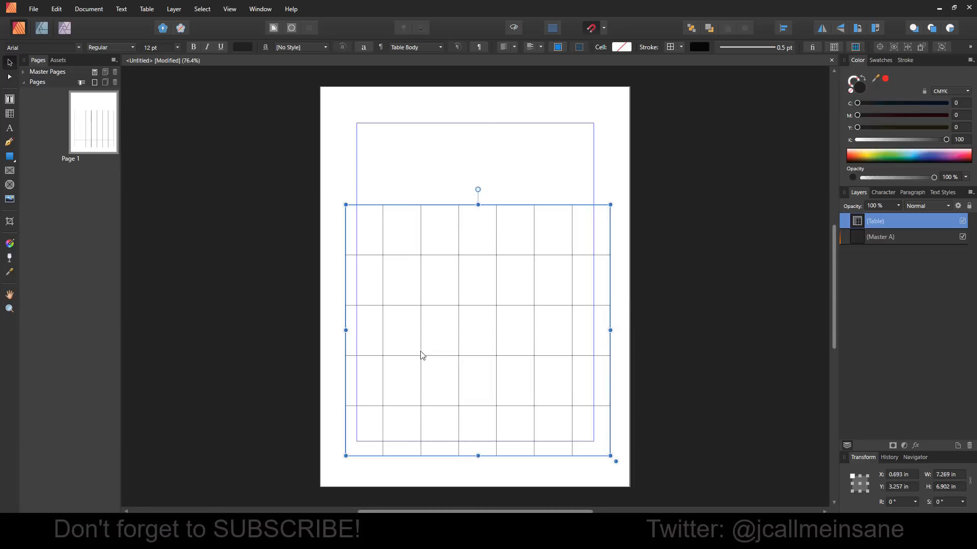
pyautogui.moveTo(345, 330); pyautogui.dragTo(340, 331)
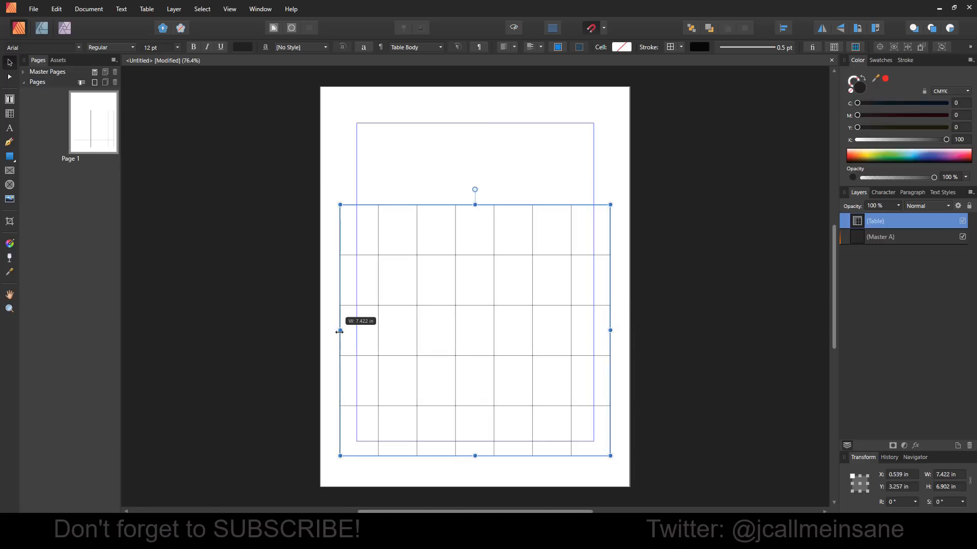
# - Nudge the table to about 0.51 in from the page's left edge and widen it to about 7.48 in
pyautogui.press('Left')
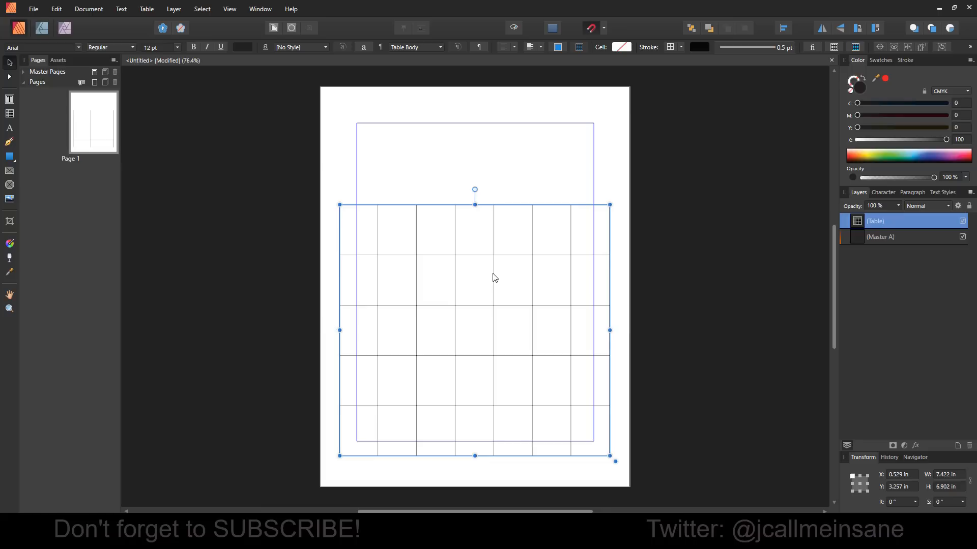
pyautogui.press('Left')
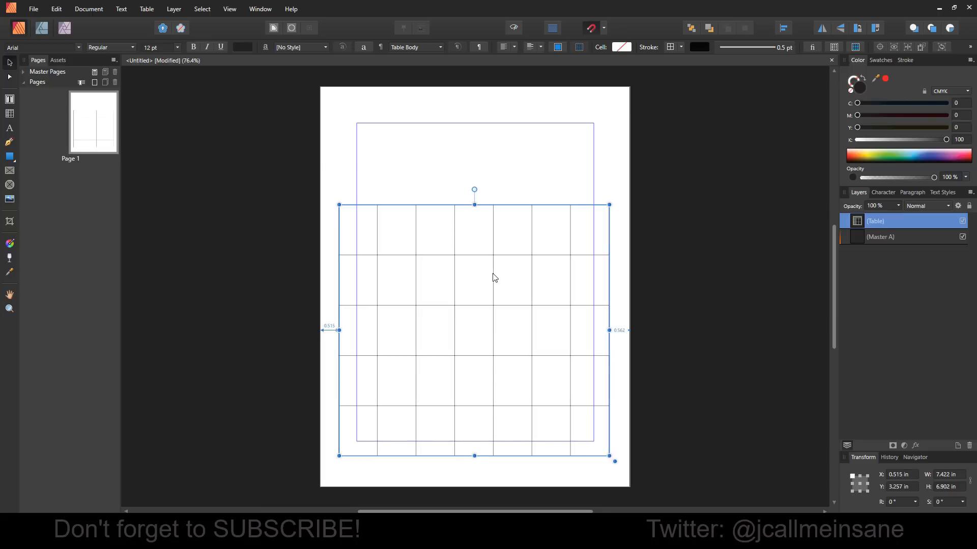
pyautogui.press('Left')
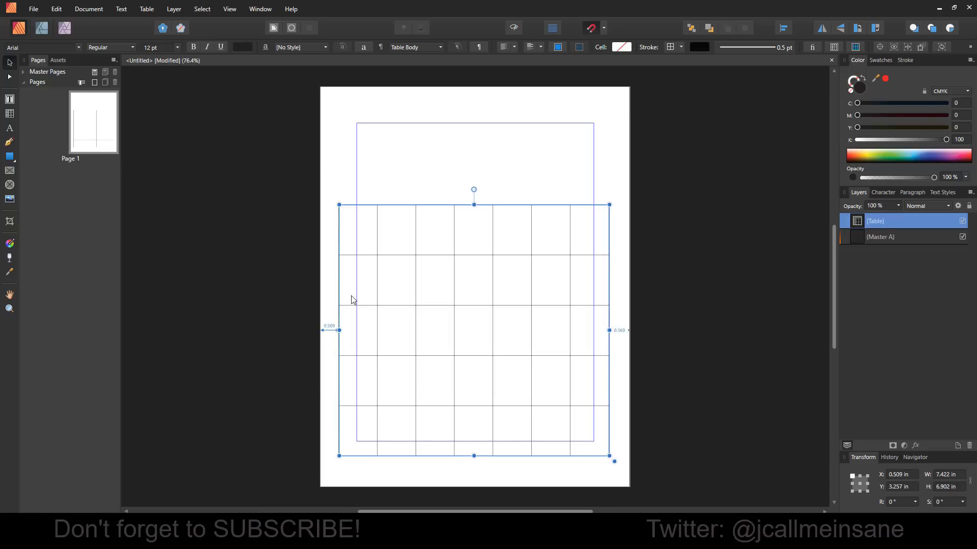
pyautogui.press('Left')
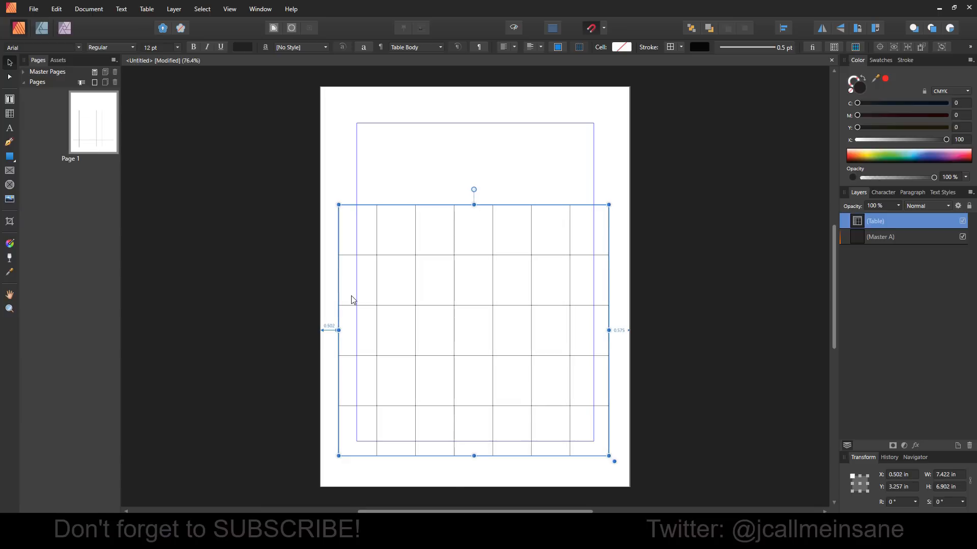
pyautogui.press('Left')
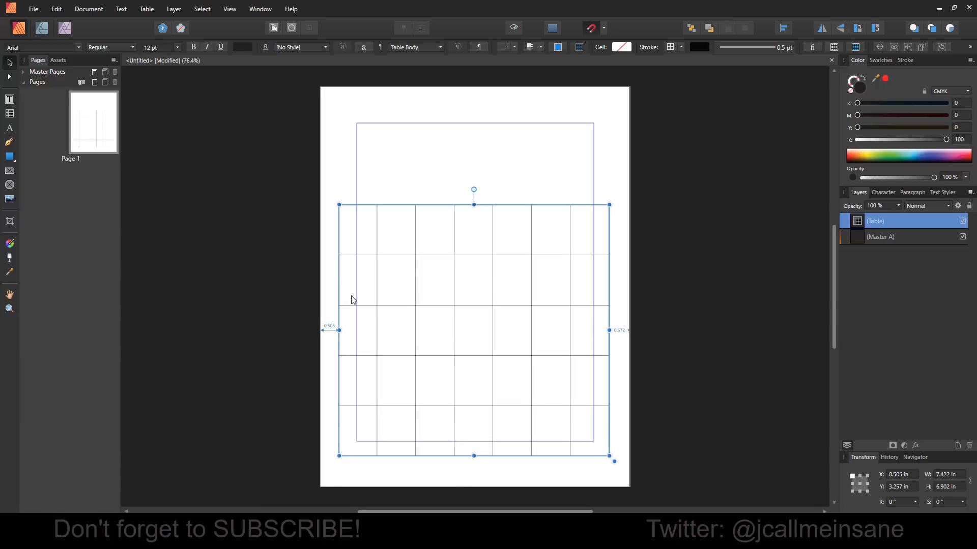
pyautogui.press('Right')
pyautogui.press('Right')
pyautogui.moveTo(611, 330); pyautogui.dragTo(614, 329)
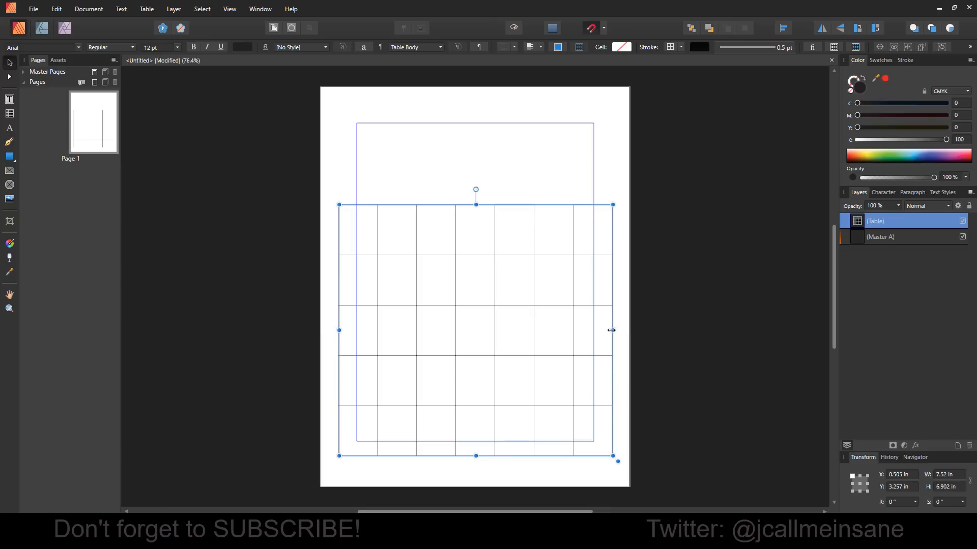
pyautogui.moveTo(612, 330); pyautogui.dragTo(609, 330)
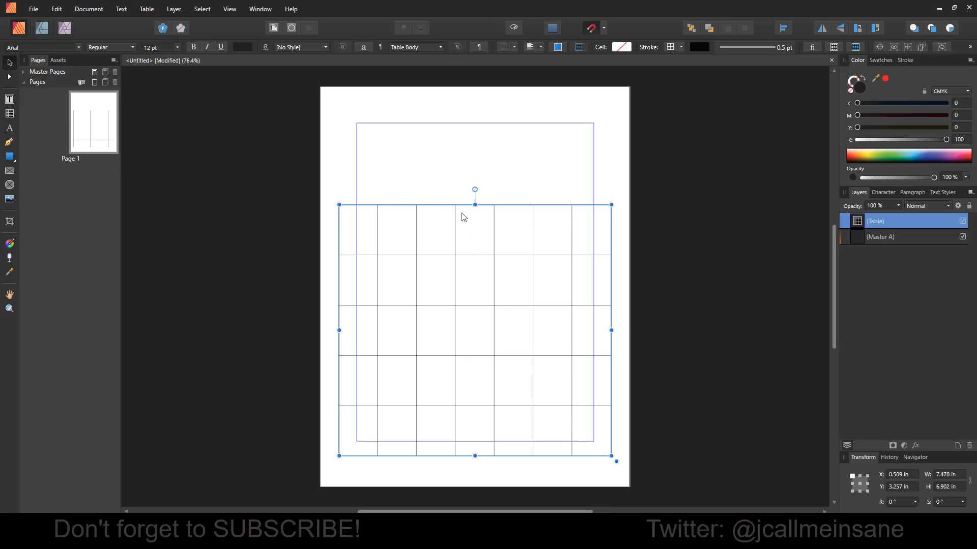
pyautogui.click(448, 192)
pyautogui.click(428, 207)
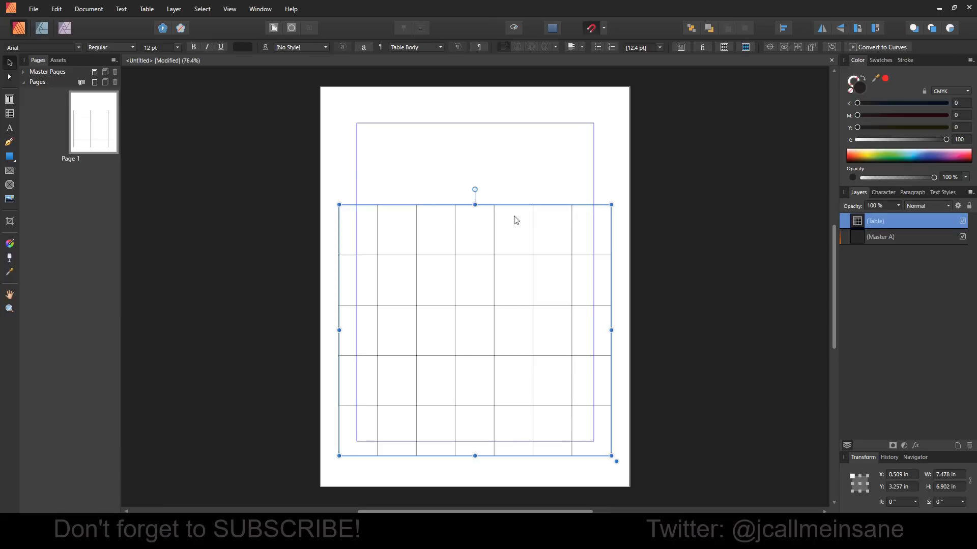
pyautogui.click(517, 47)
pyautogui.click(503, 47)
# - Lower the table's top edge so the table is about 6.53 in high
pyautogui.moveTo(476, 205); pyautogui.dragTo(480, 218)
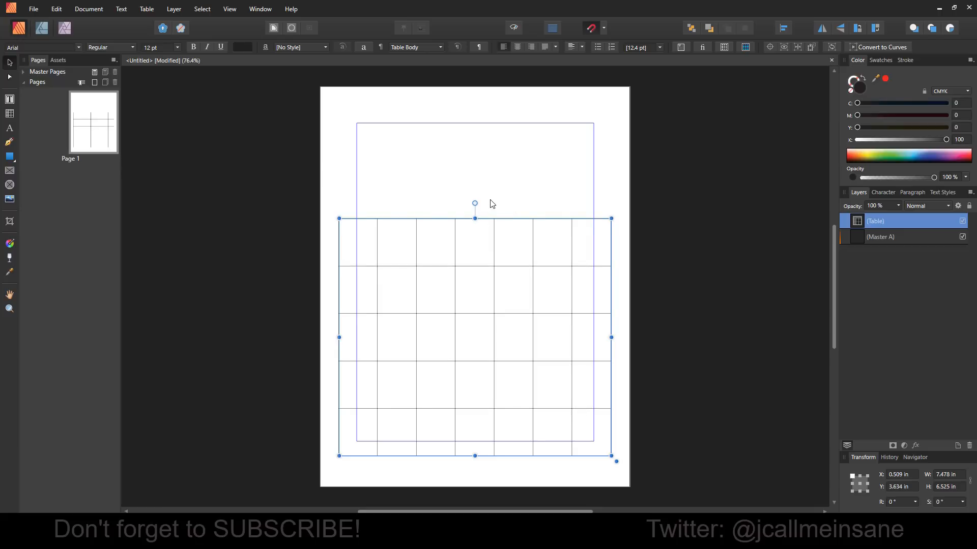
pyautogui.click(492, 204)
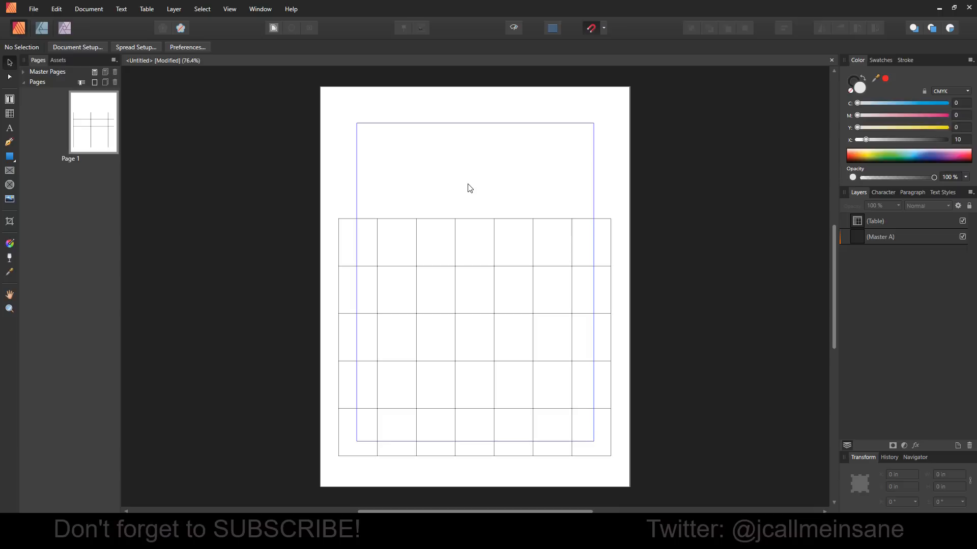
pyautogui.click(469, 219)
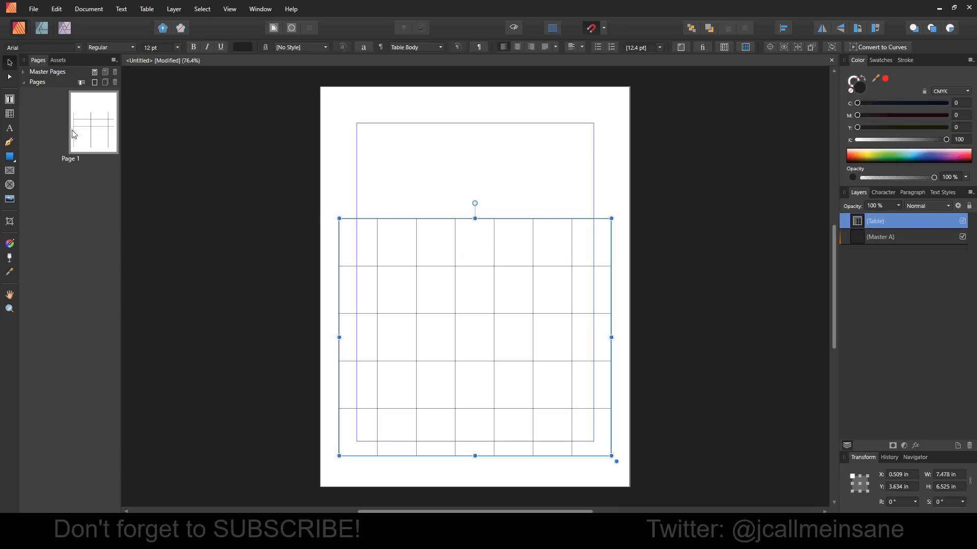
# - Increase the table's row count to 6
pyautogui.click(9, 113)
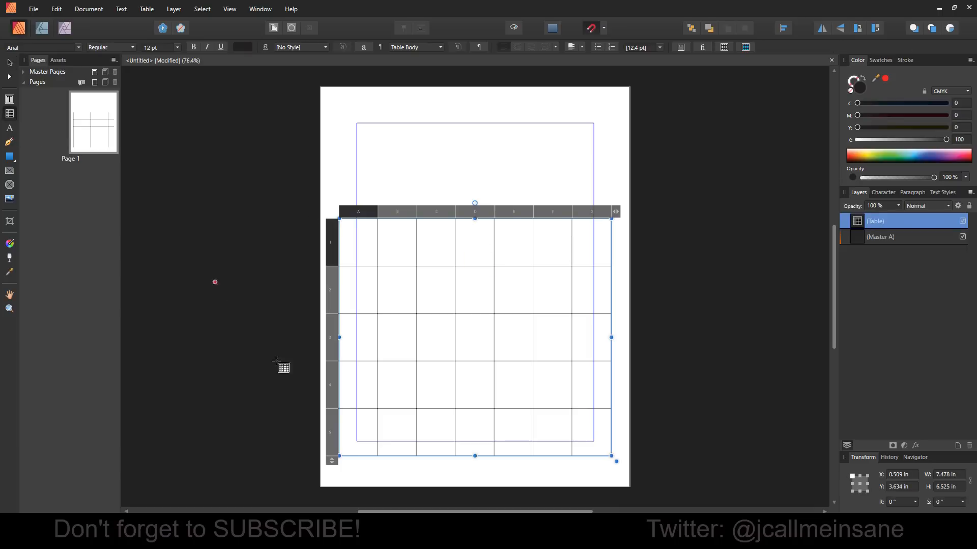
pyautogui.click(332, 462)
pyautogui.moveTo(334, 465); pyautogui.dragTo(334, 461)
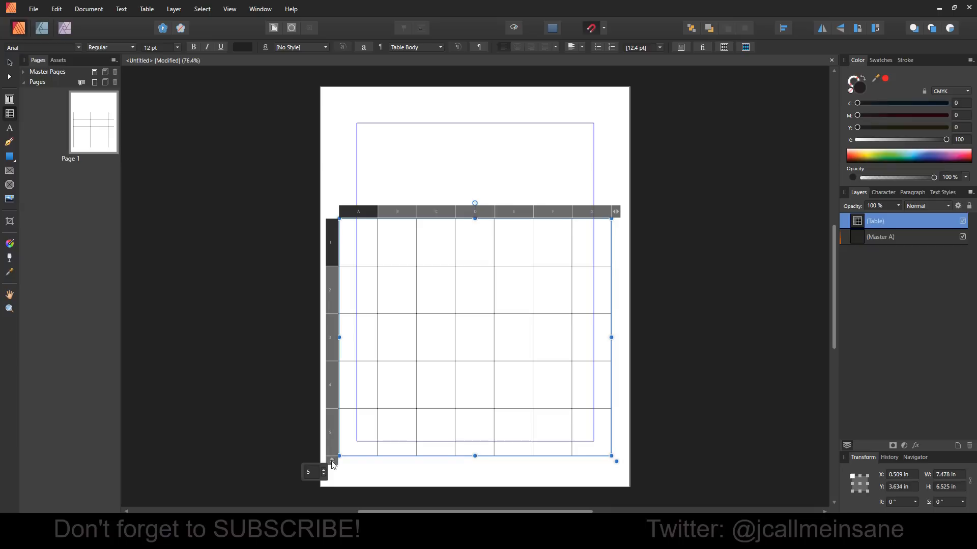
pyautogui.click(323, 470)
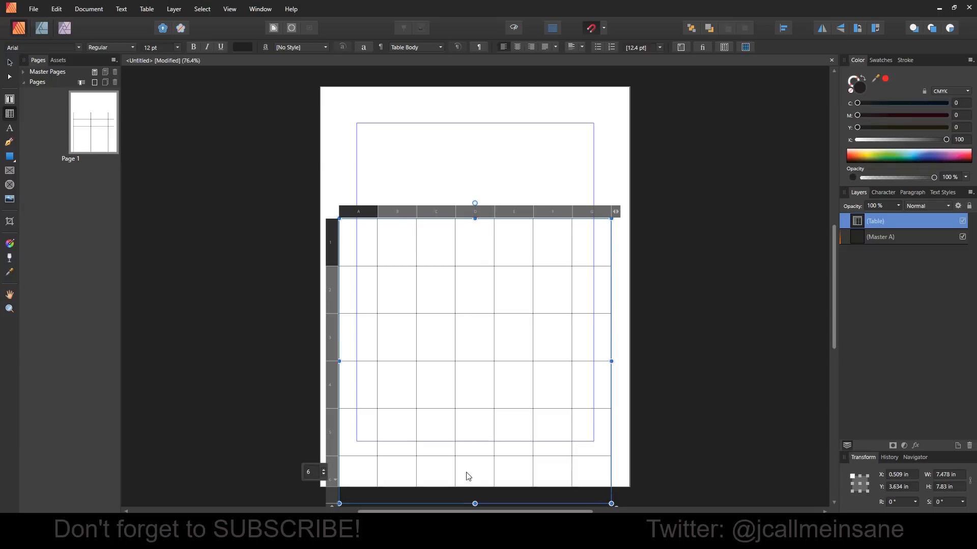
pyautogui.scroll(-1, 471, 463)
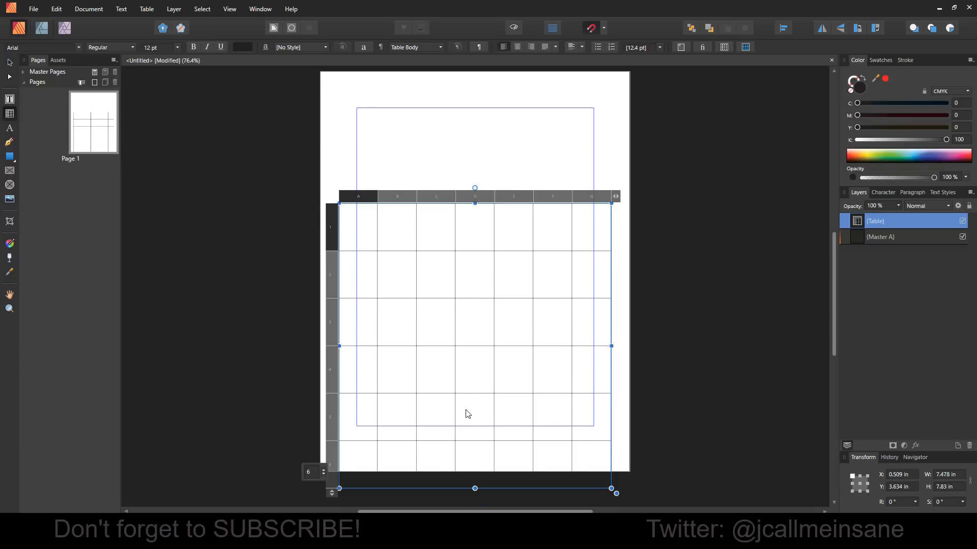
# - Try to shorten the table's first row by lowering the table's top edge, and undo the resizing
pyautogui.click(331, 217)
pyautogui.rightClick(338, 230)
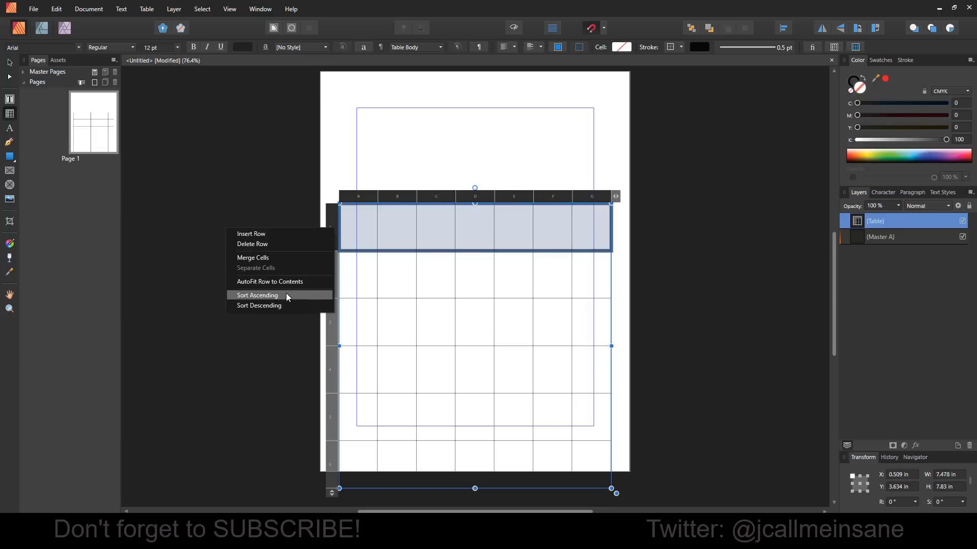
pyautogui.click(366, 221)
pyautogui.click(331, 218)
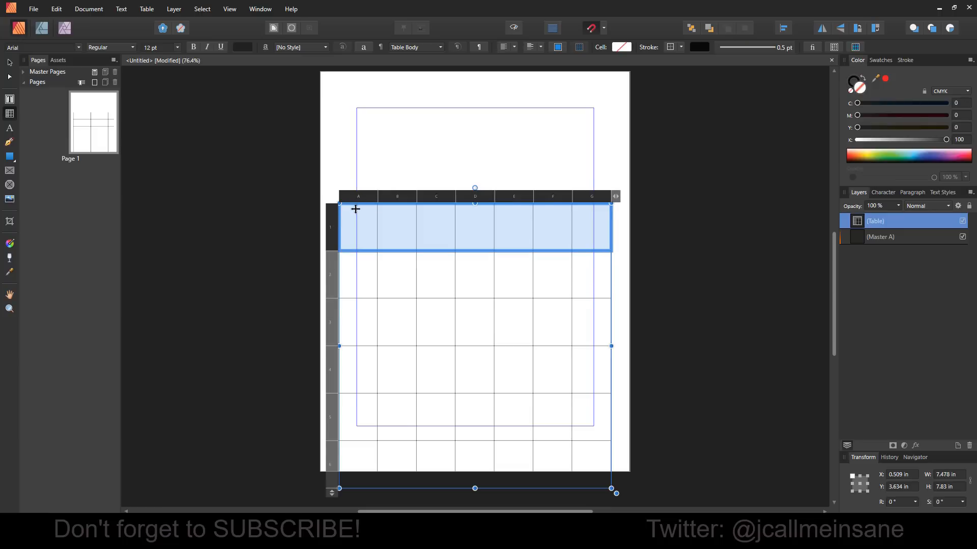
pyautogui.moveTo(356, 203); pyautogui.dragTo(356, 209)
pyautogui.hotkey('ctrl', 'z')
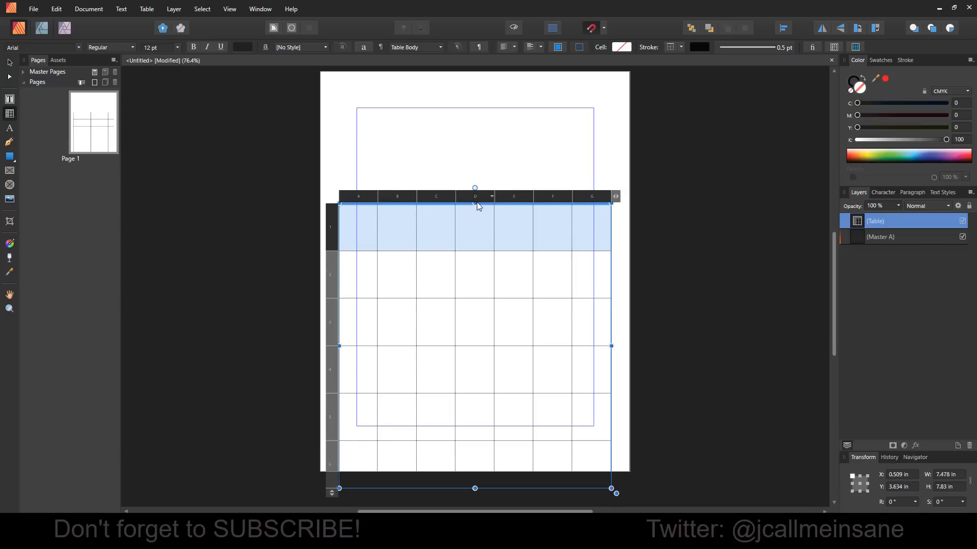
pyautogui.moveTo(474, 202); pyautogui.dragTo(474, 375)
pyautogui.hotkey('ctrl', 'z')
# - Move the six-row table up to about 2.7 in from the page's top edge and deselect it
pyautogui.click(9, 62)
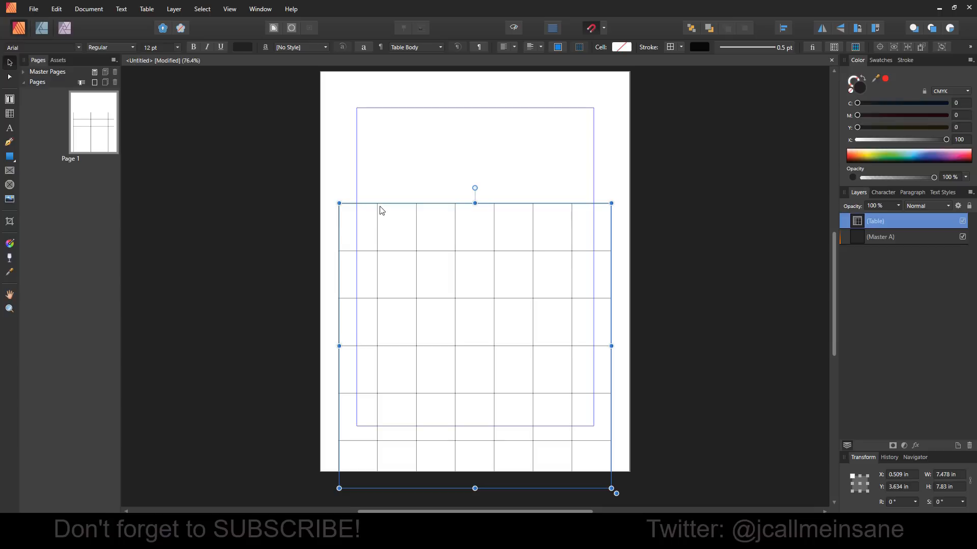
pyautogui.moveTo(453, 211); pyautogui.dragTo(438, 187)
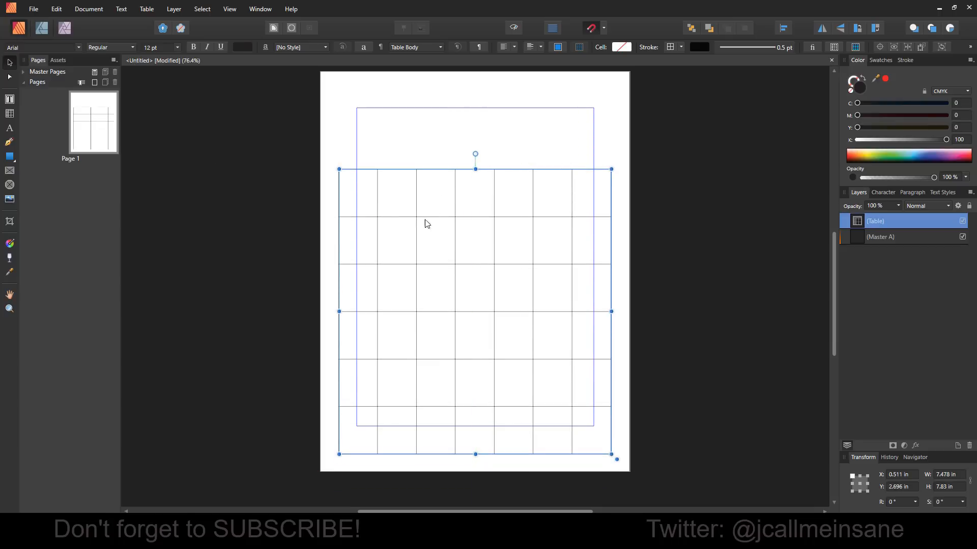
pyautogui.click(357, 163)
pyautogui.click(364, 174)
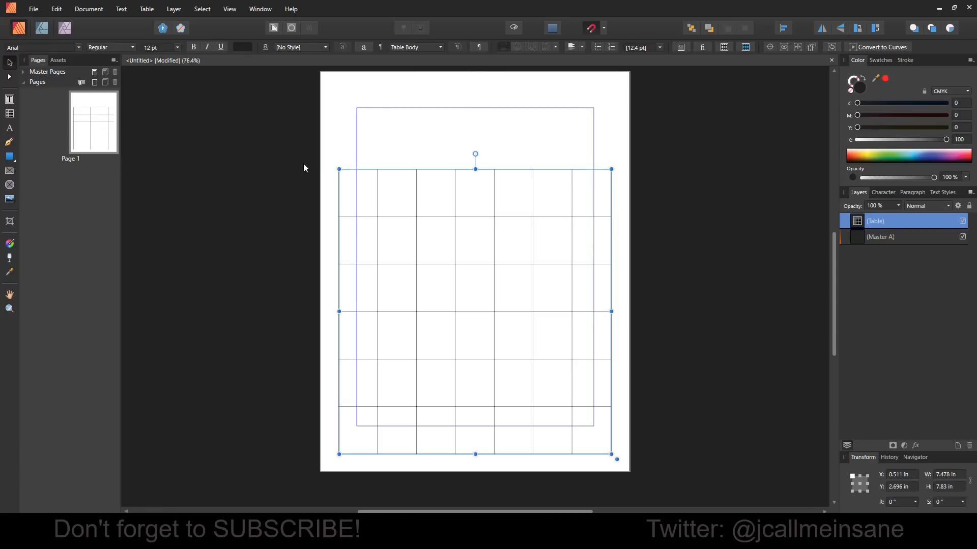
pyautogui.click(304, 168)
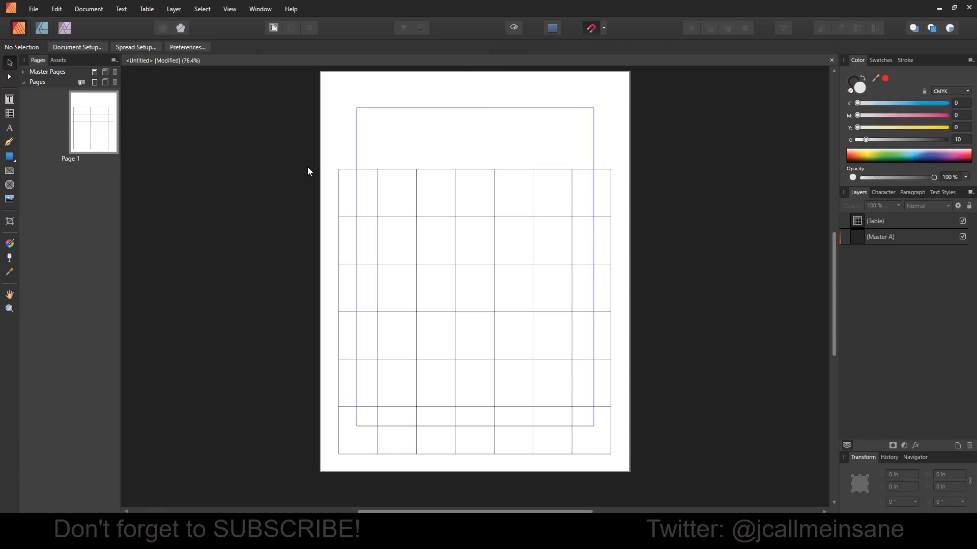
pyautogui.click(355, 194)
pyautogui.click(370, 165)
pyautogui.click(370, 180)
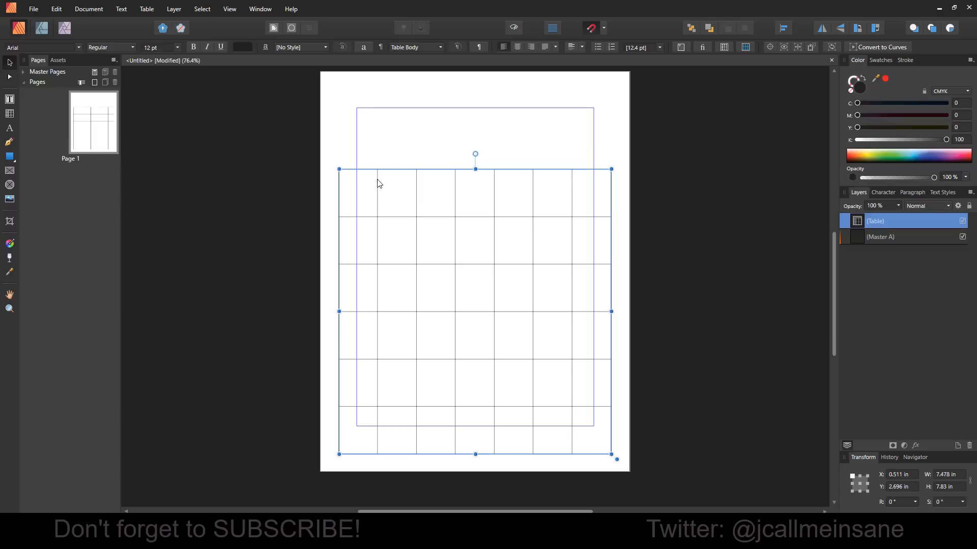
pyautogui.click(9, 76)
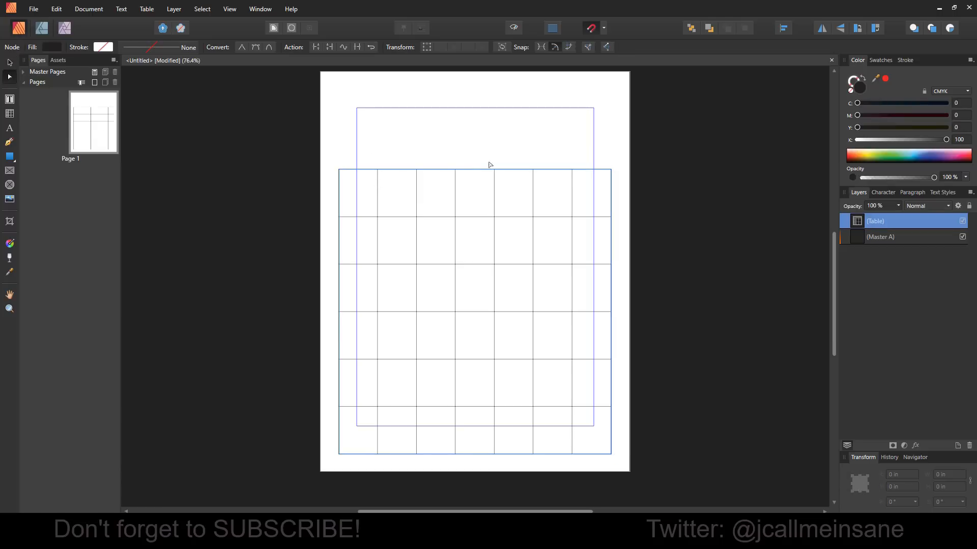
pyautogui.click(456, 173)
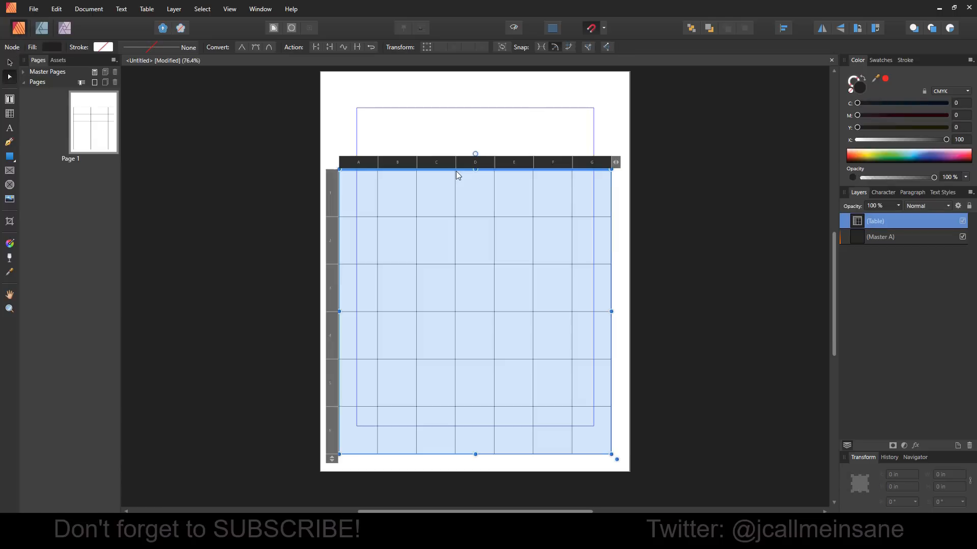
pyautogui.moveTo(475, 170); pyautogui.dragTo(476, 169)
pyautogui.rightClick(335, 189)
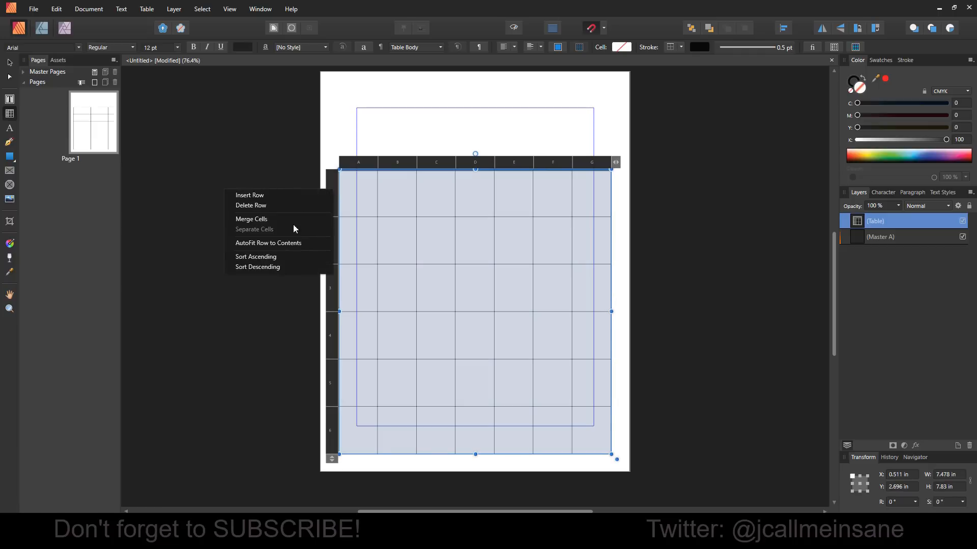
pyautogui.click(194, 281)
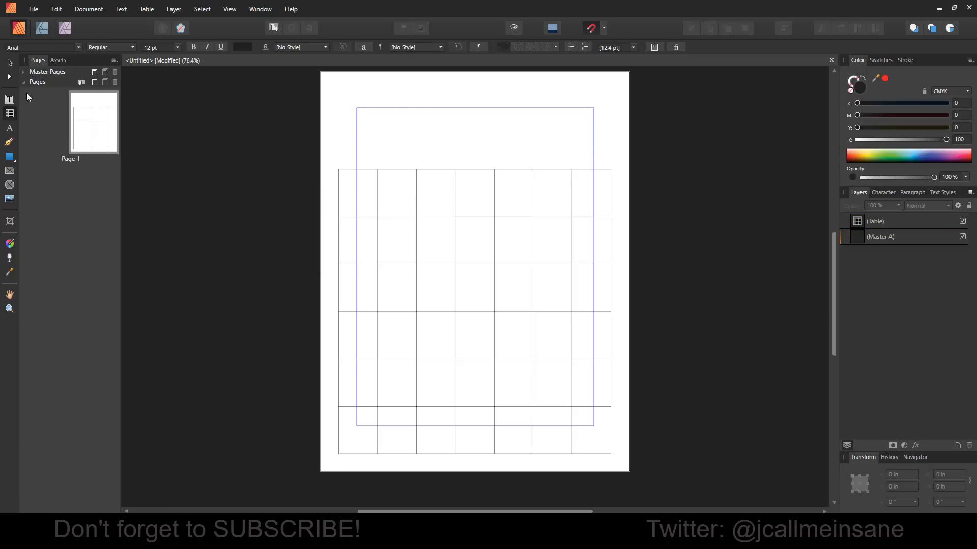
# - Try to fit the height of the table's first row to its contents
pyautogui.click(341, 187)
pyautogui.click(9, 113)
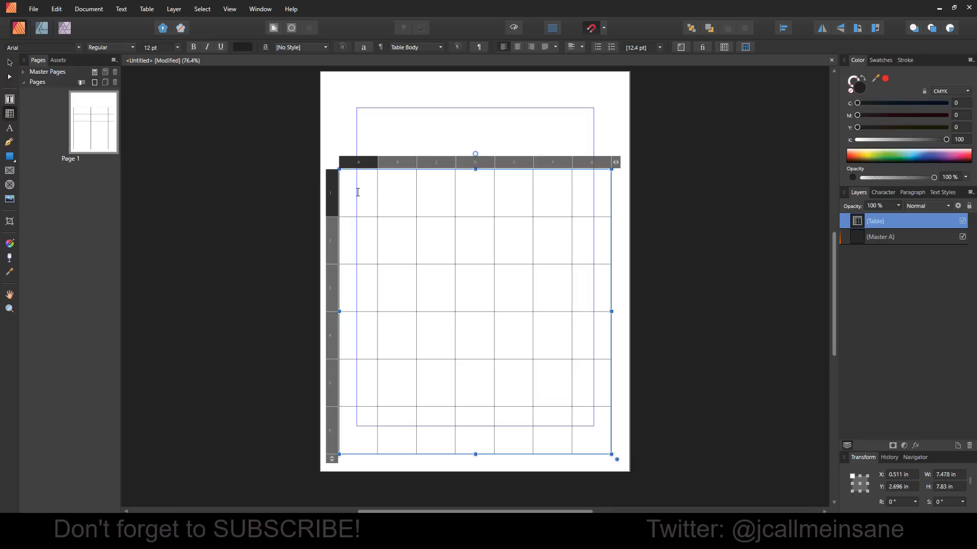
pyautogui.click(329, 187)
pyautogui.rightClick(330, 187)
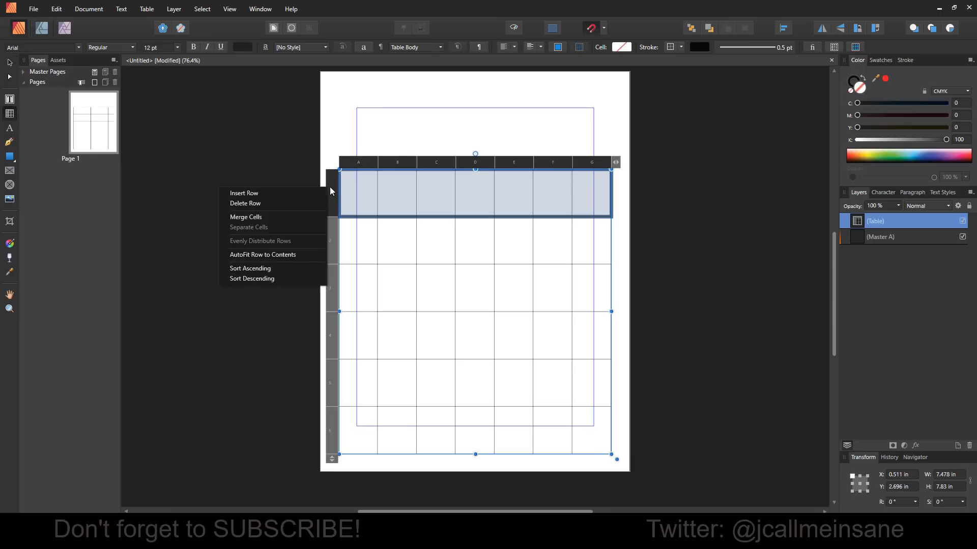
pyautogui.click(304, 254)
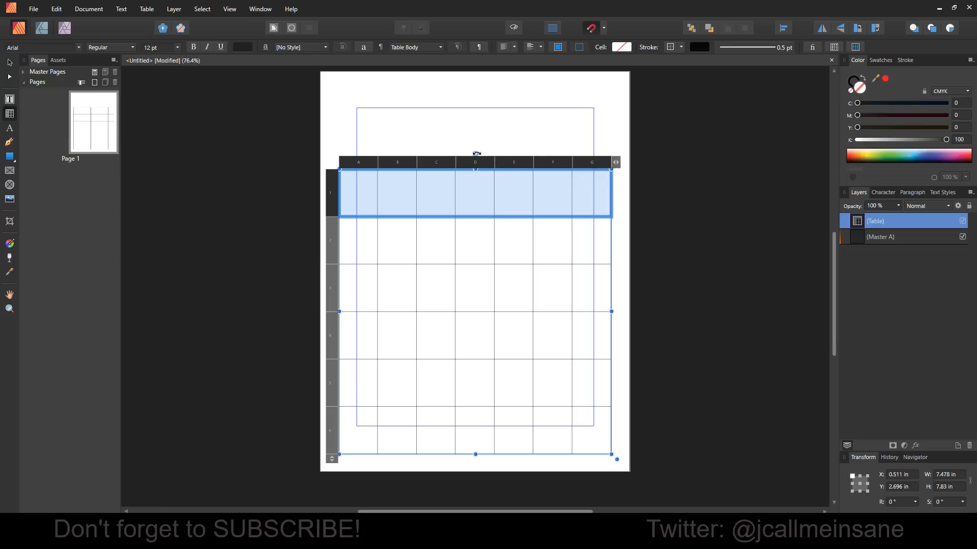
# - Shrink the table from its top edge to about 1.53 in high, and undo the resizing
pyautogui.moveTo(476, 153); pyautogui.dragTo(483, 400)
pyautogui.hotkey('ctrl', 'z')
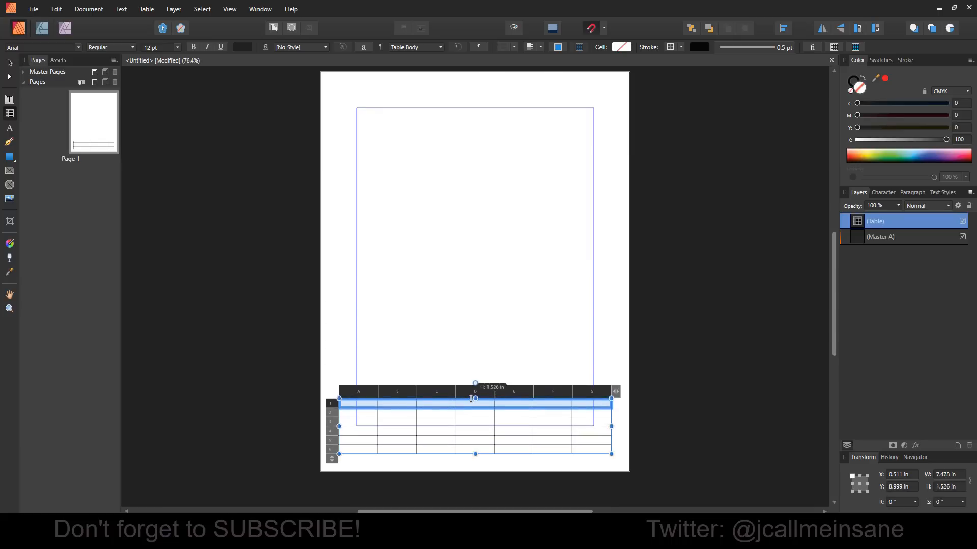
pyautogui.hotkey('ctrl', 'z')
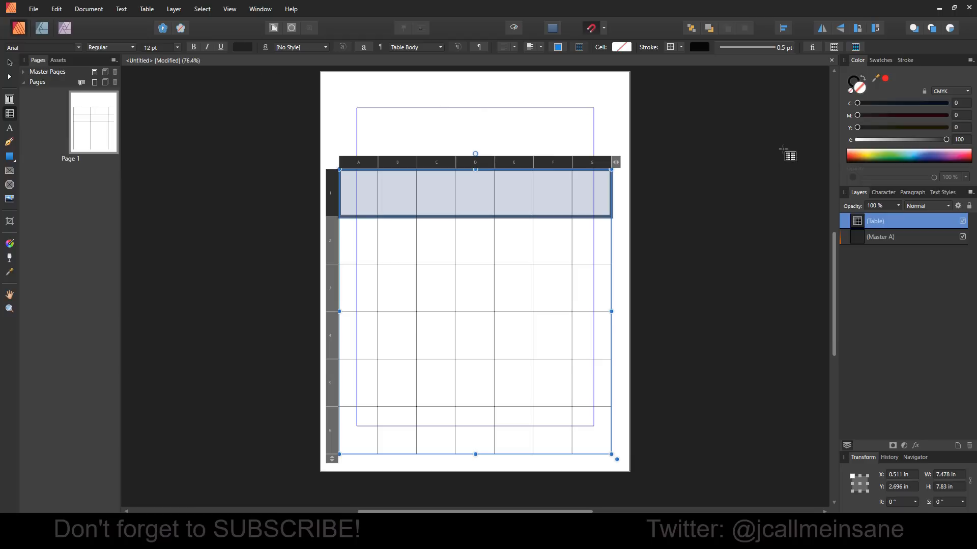
# - Show the Table studio panel with the cell size settings
pyautogui.click(229, 9)
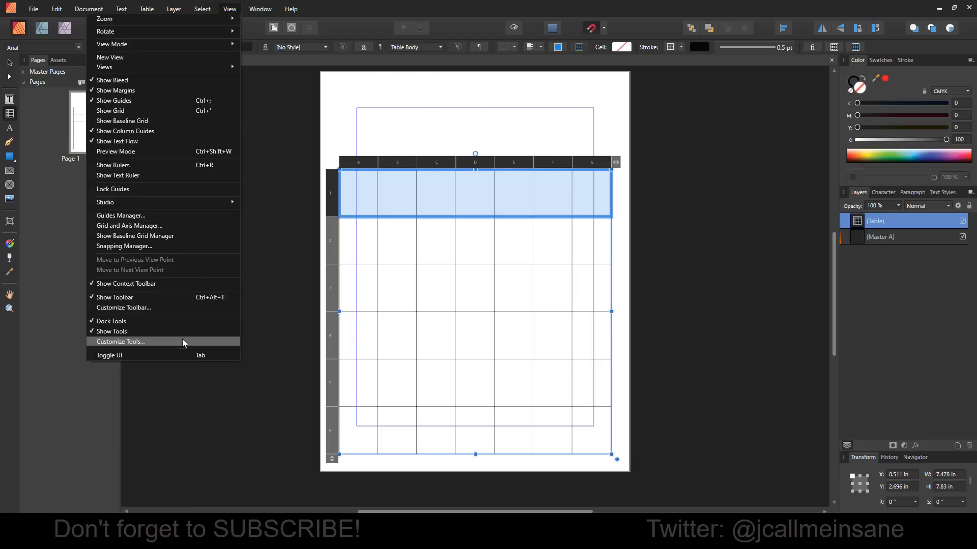
pyautogui.moveTo(168, 203)
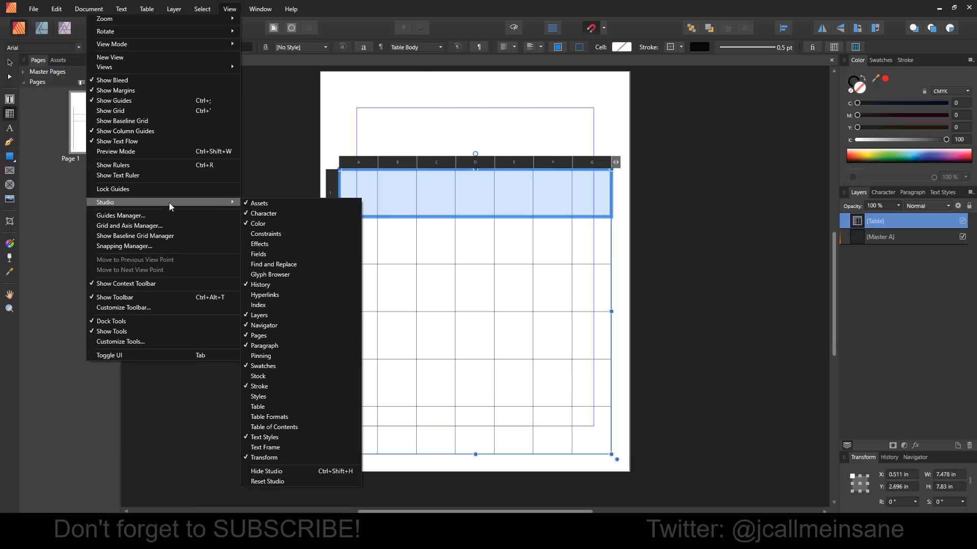
pyautogui.click(284, 407)
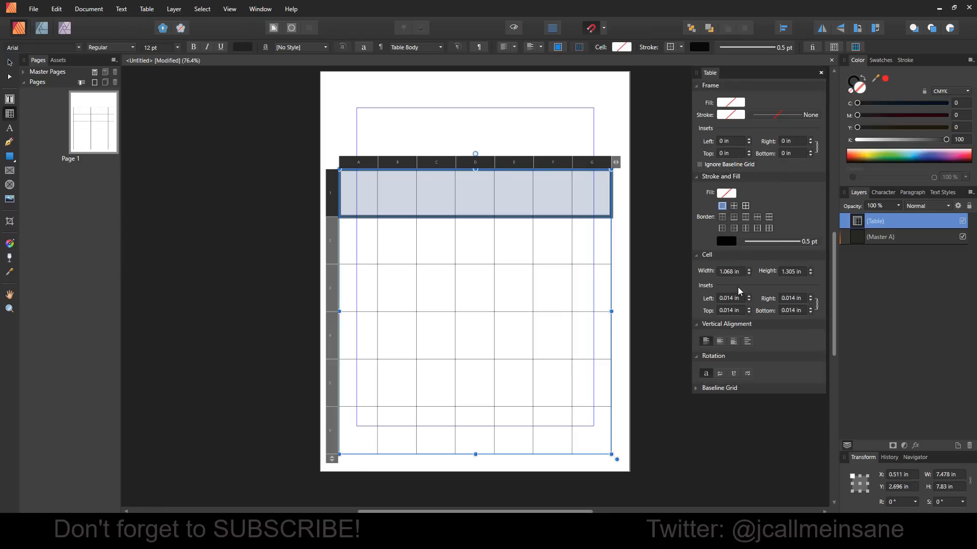
# - Reduce the height of the table's first row to 0.56 in
pyautogui.click(739, 271)
pyautogui.click(788, 274)
pyautogui.click(810, 275)
pyautogui.click(810, 275)
pyautogui.click(810, 275)
pyautogui.click(810, 275)
pyautogui.click(811, 274)
pyautogui.click(810, 275)
pyautogui.click(810, 275)
pyautogui.click(810, 275)
pyautogui.click(810, 275)
pyautogui.click(810, 275)
pyautogui.click(810, 274)
pyautogui.click(811, 274)
pyautogui.click(811, 275)
pyautogui.click(810, 274)
pyautogui.click(810, 275)
pyautogui.click(810, 274)
pyautogui.click(811, 274)
pyautogui.click(810, 274)
pyautogui.click(810, 275)
pyautogui.click(810, 274)
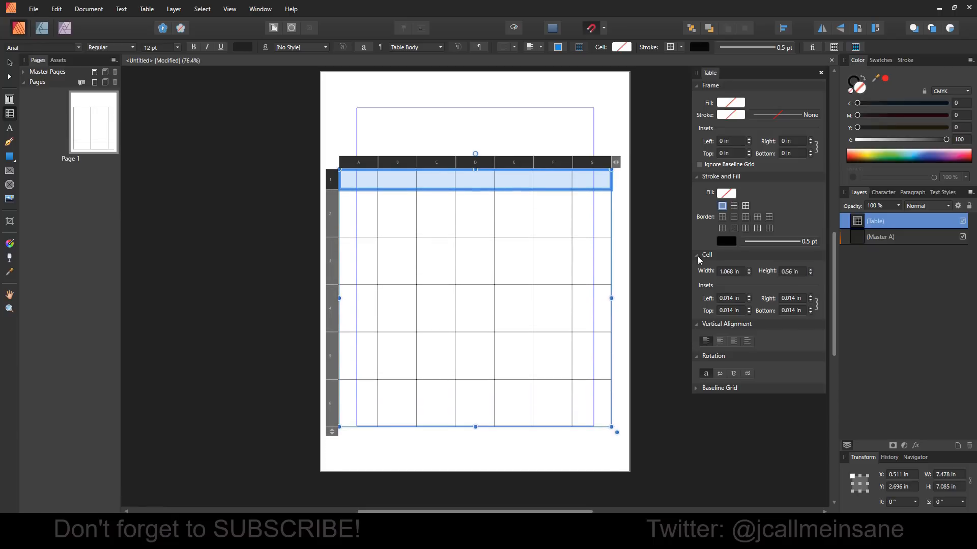
pyautogui.click(9, 62)
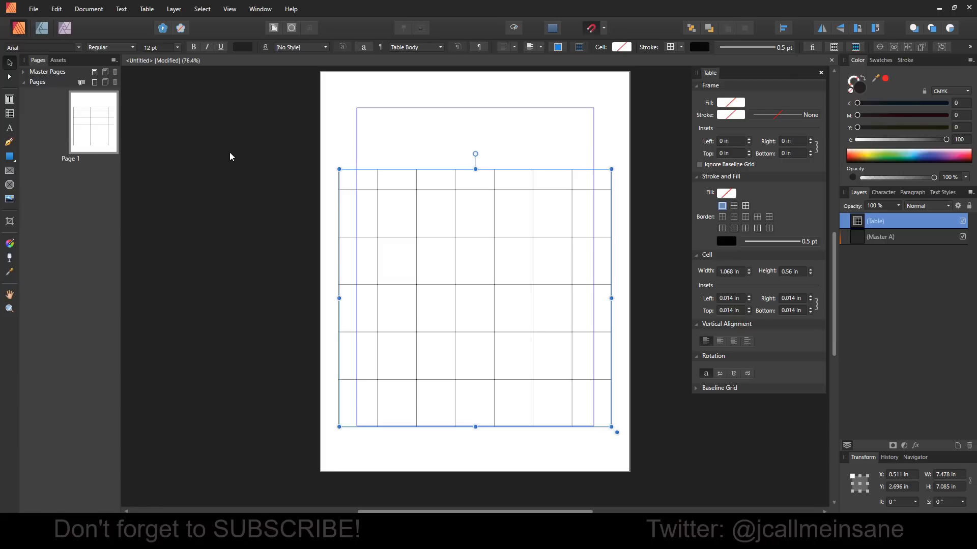
# - Enter the test text "fdsdfsdf" in the first cell of the second row, delete it, and deselect the table
pyautogui.doubleClick(363, 187)
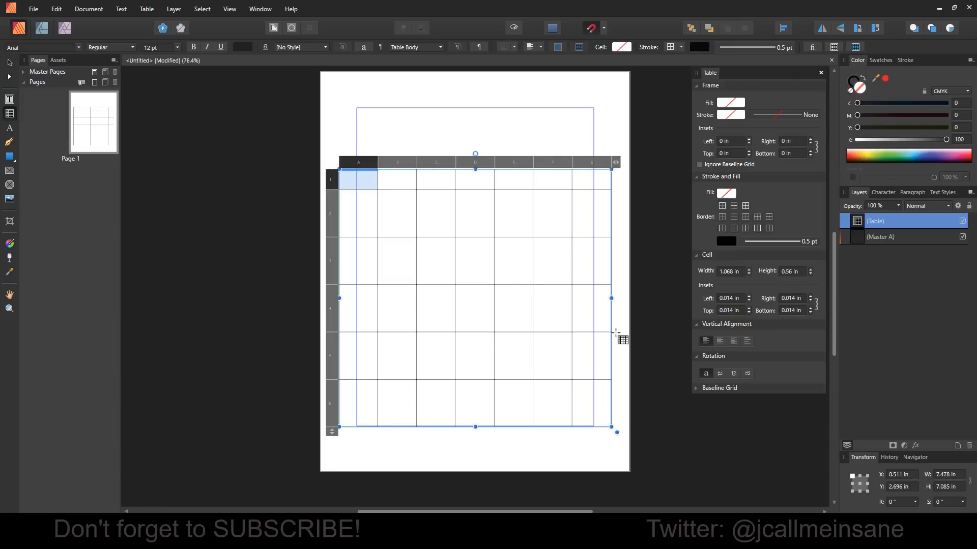
pyautogui.click(370, 206)
pyautogui.write('fdsdfsdf')
pyautogui.press('BackSpace')
pyautogui.press('BackSpace')
pyautogui.press('BackSpace')
pyautogui.press('BackSpace')
pyautogui.press('BackSpace')
pyautogui.press('BackSpace')
pyautogui.press('BackSpace')
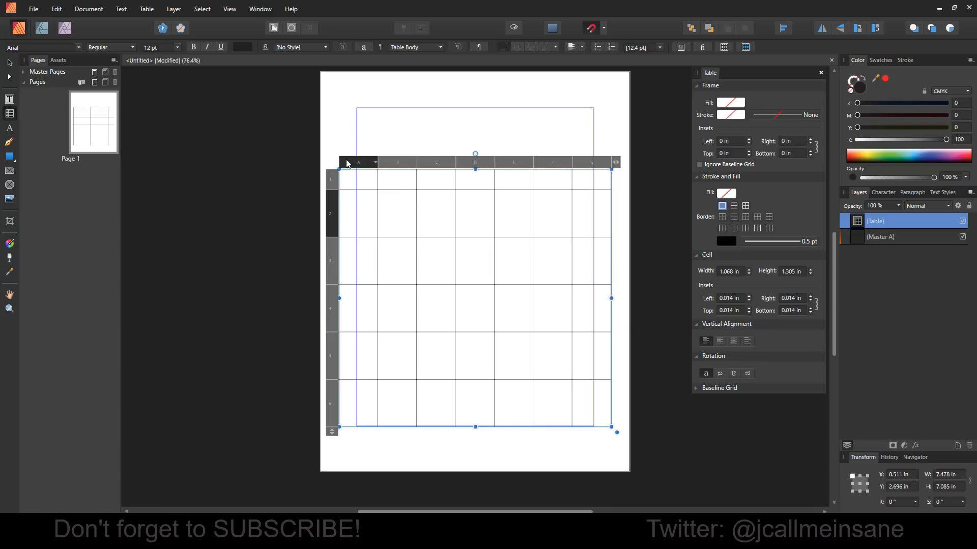
pyautogui.click(348, 129)
pyautogui.click(12, 62)
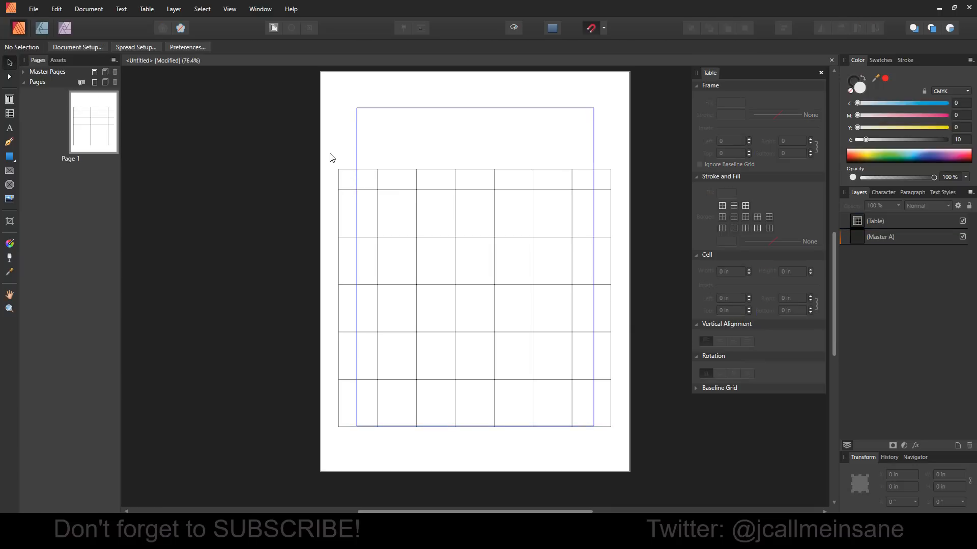
# - Select the table and magnify the page to 150%
pyautogui.click(352, 187)
pyautogui.hotkey('ctrl', '1')
pyautogui.hotkey('ctrl', '=')
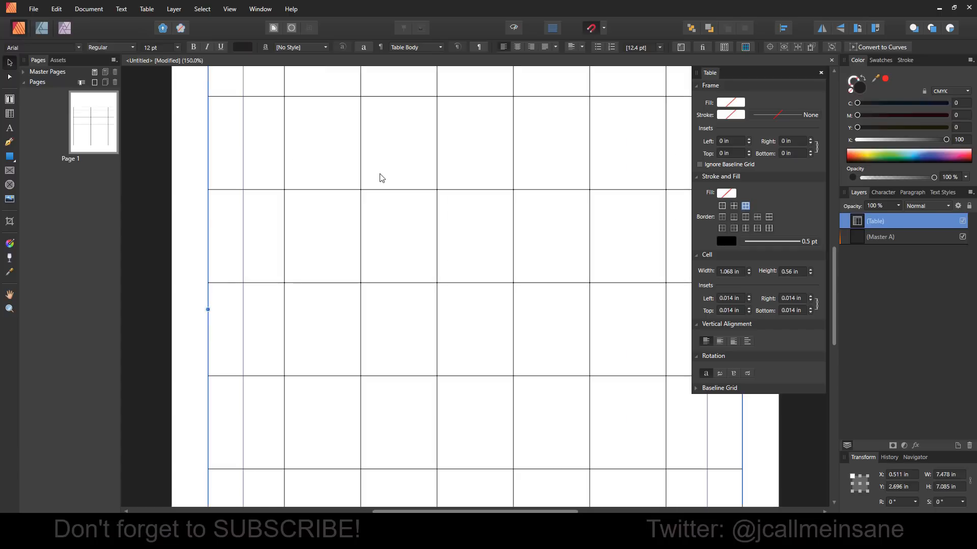
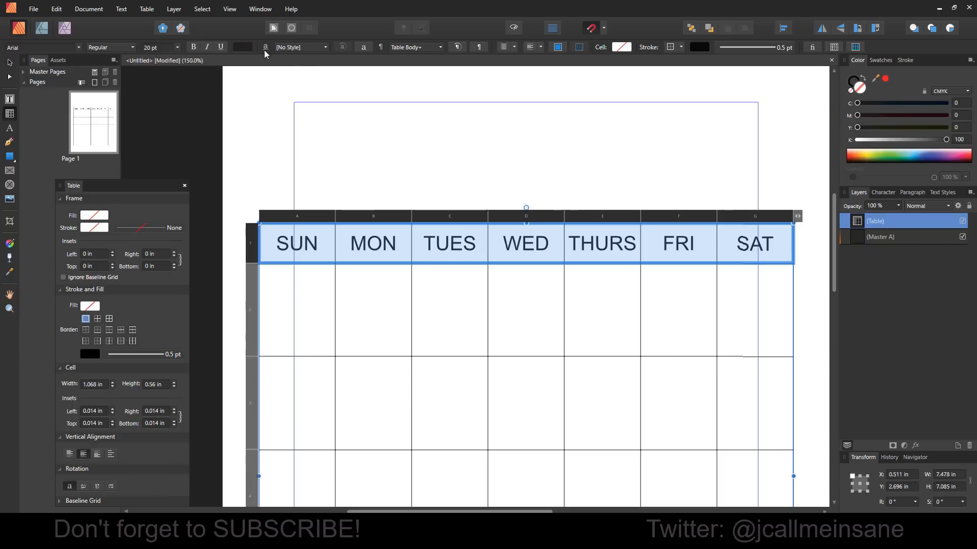
# - Change the font of the weekday names in the header row to Bubble Talk and deselect the table
pyautogui.click(288, 47)
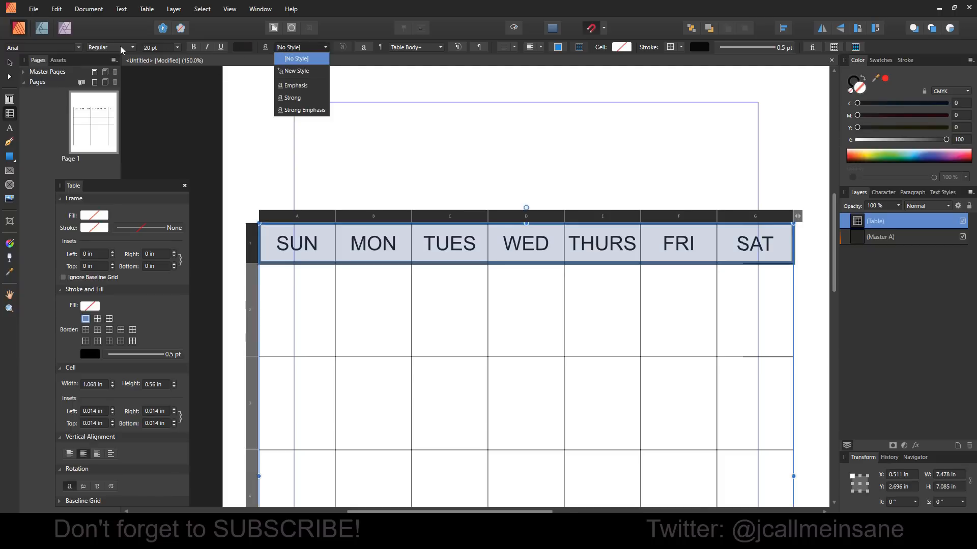
pyautogui.click(67, 47)
pyautogui.scroll(-8, 101, 183)
pyautogui.scroll(-6, 100, 186)
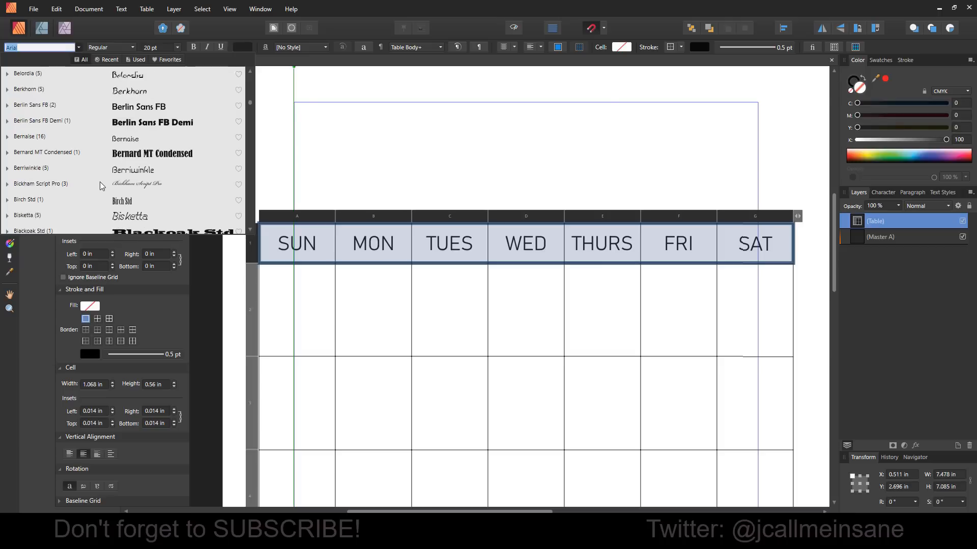
pyautogui.scroll(-1, 100, 180)
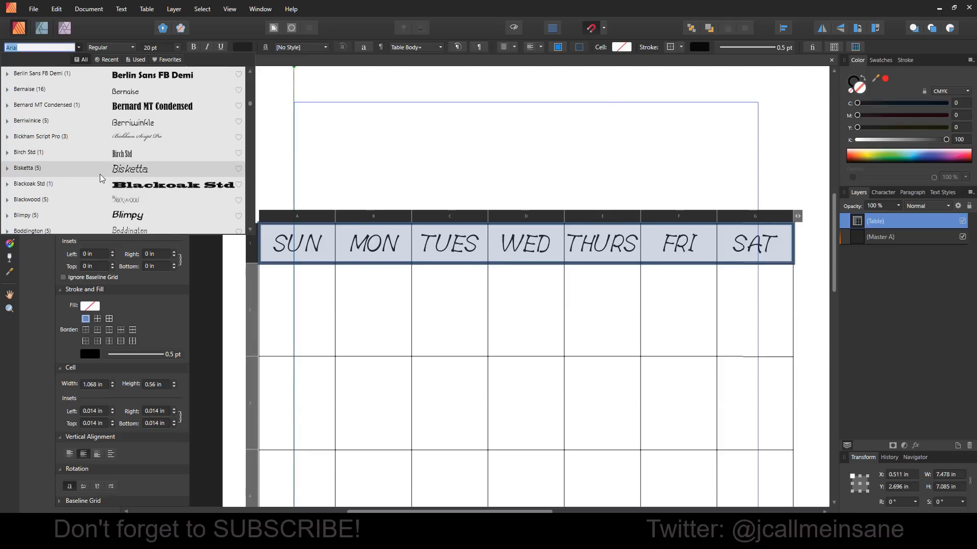
pyautogui.scroll(-6, 99, 174)
pyautogui.scroll(-7, 116, 172)
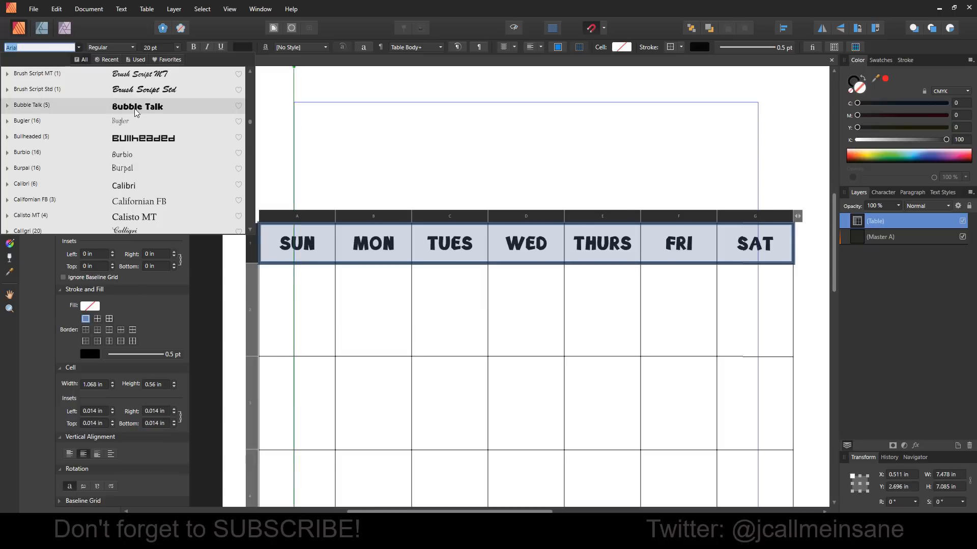
pyautogui.click(136, 112)
pyautogui.click(303, 250)
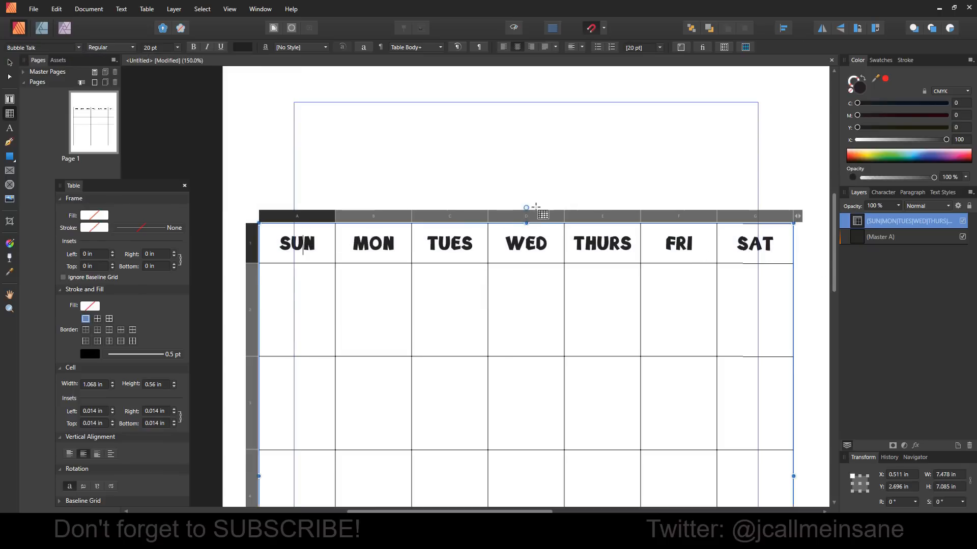
pyautogui.moveTo(526, 207); pyautogui.dragTo(527, 208)
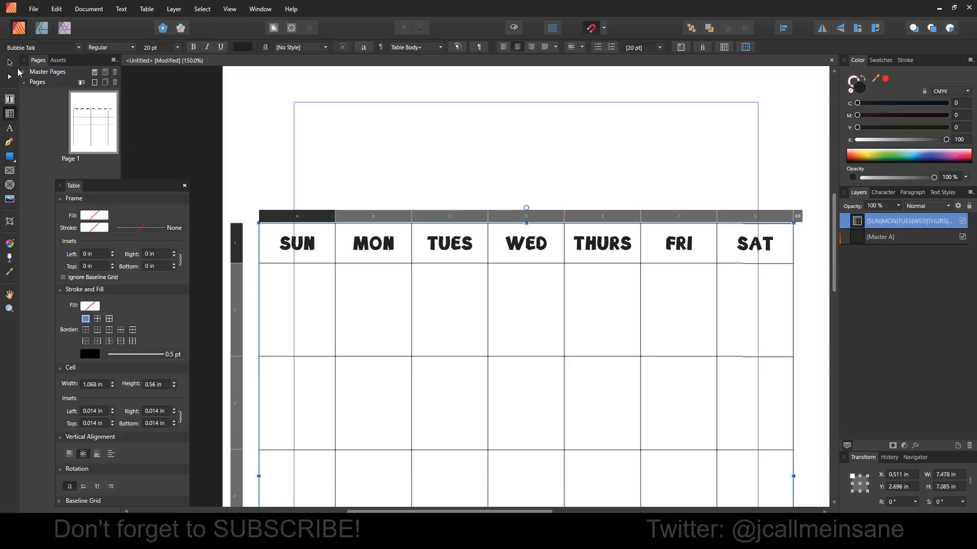
pyautogui.click(9, 62)
pyautogui.click(405, 154)
# - Examine the weekday header row and the calendar grid down to the lower part of the page
pyautogui.scroll(-2, 578, 304)
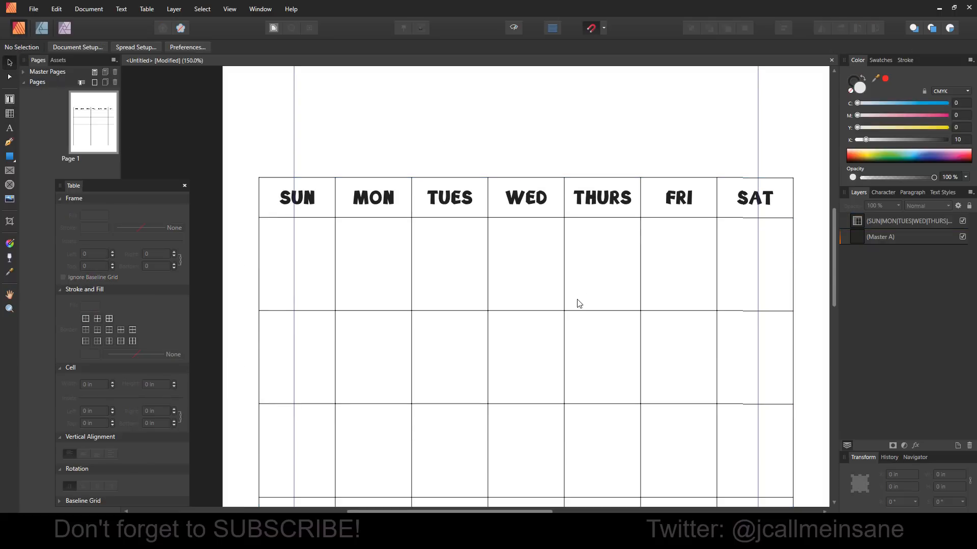
pyautogui.scroll(2, 585, 295)
pyautogui.moveTo(582, 289); pyautogui.dragTo(626, 335)
pyautogui.scroll(-2, 627, 335)
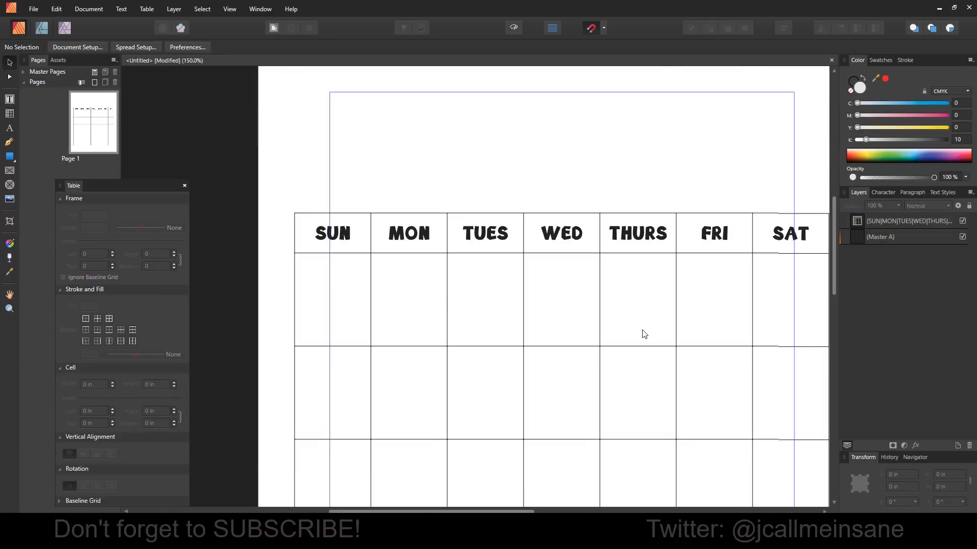
pyautogui.hscroll(2, 525, 277)
pyautogui.scroll(-4, 558, 252)
pyautogui.scroll(-5, 554, 282)
pyautogui.scroll(9, 556, 285)
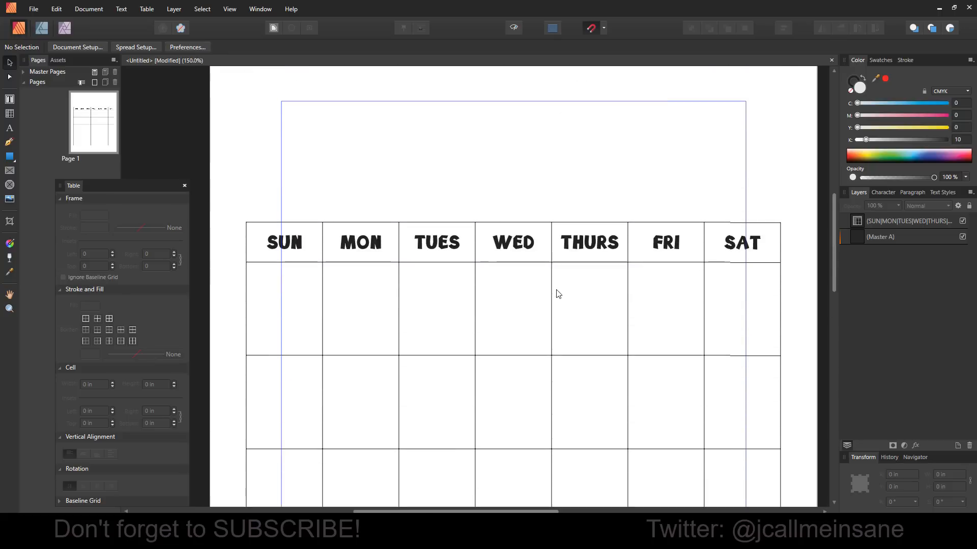
# - Select the weekday header row and set its height to 0.25 in
pyautogui.scroll(-2, 556, 292)
pyautogui.click(526, 273)
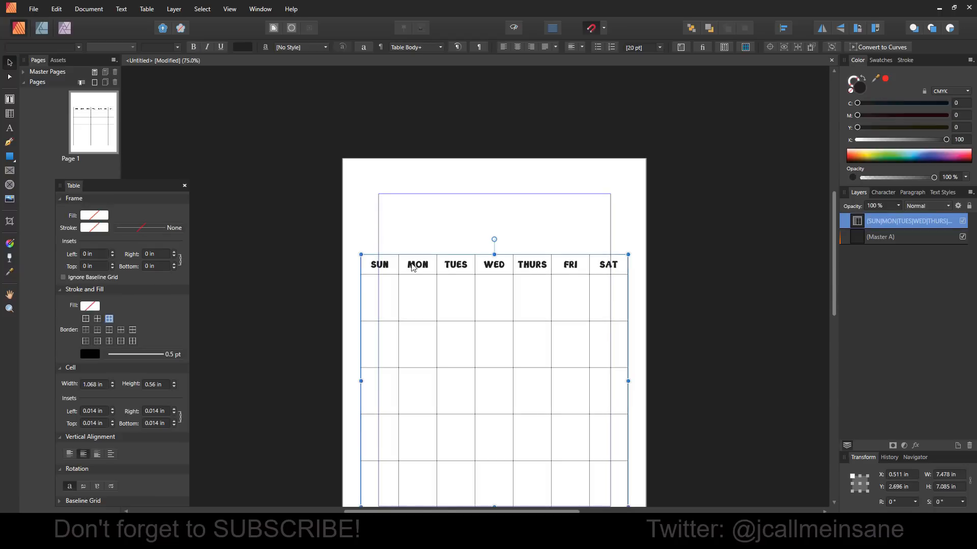
pyautogui.click(10, 114)
pyautogui.click(338, 264)
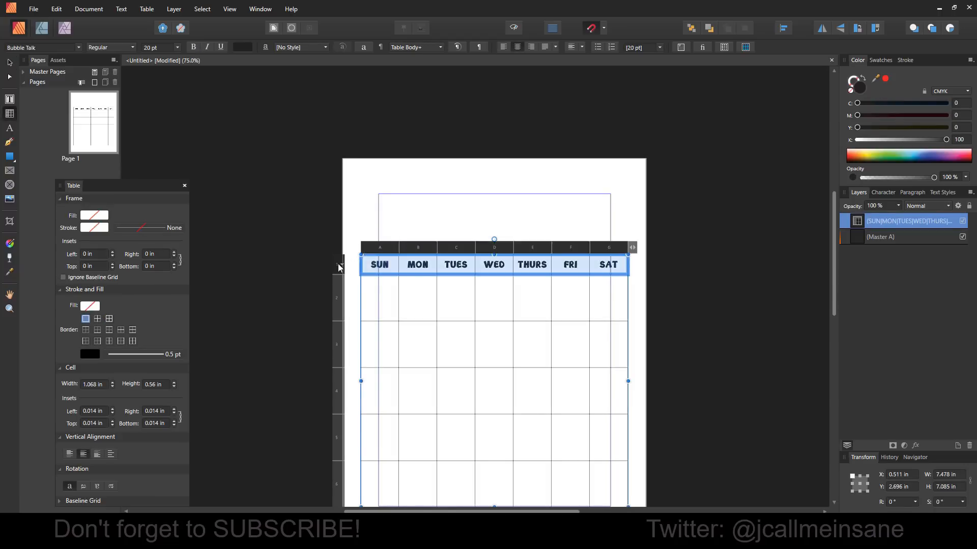
pyautogui.click(155, 385)
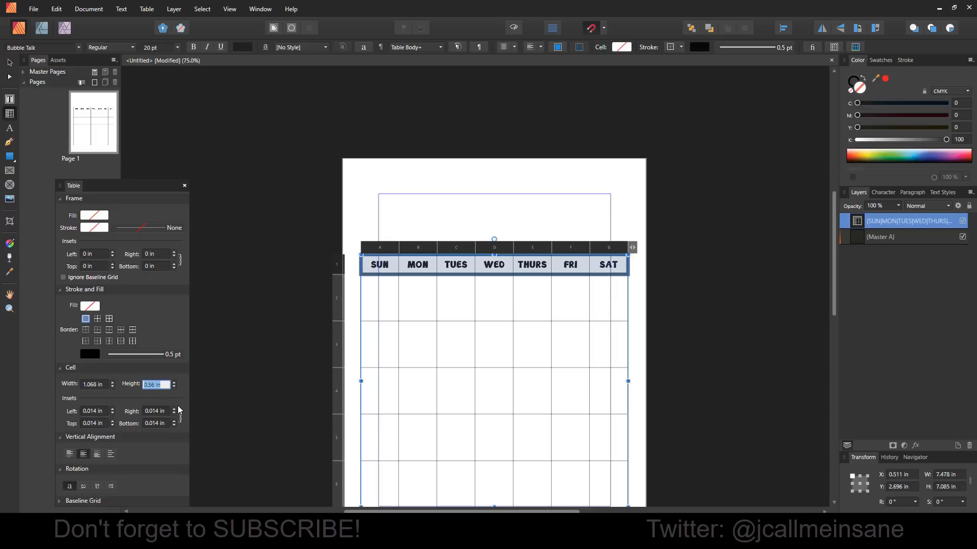
pyautogui.write('0.25')
pyautogui.press('Return')
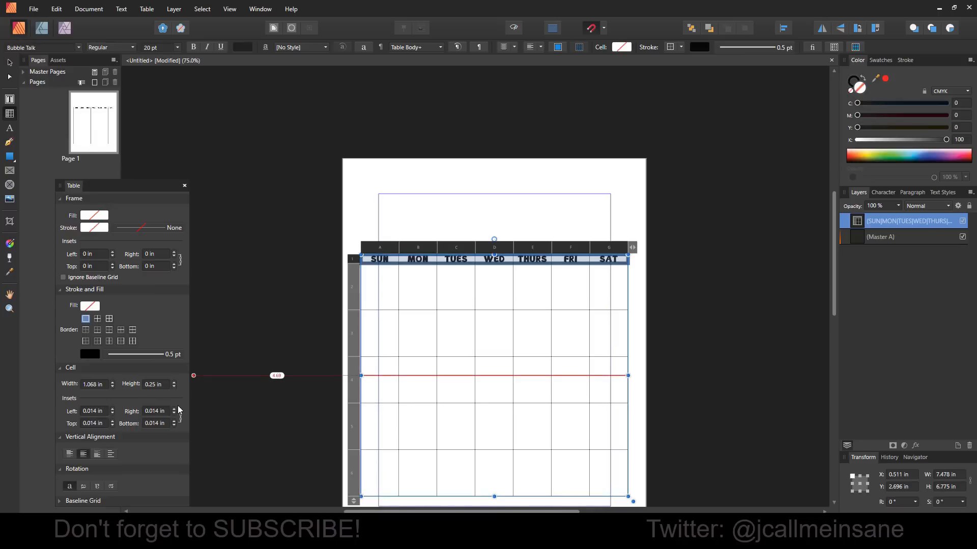
# - Try header row heights of 0.3 in and 0.35 in, settle on 0.4 in, and deselect the table
pyautogui.click(148, 385)
pyautogui.press('BackSpace')
pyautogui.write('0.3')
pyautogui.press('Return')
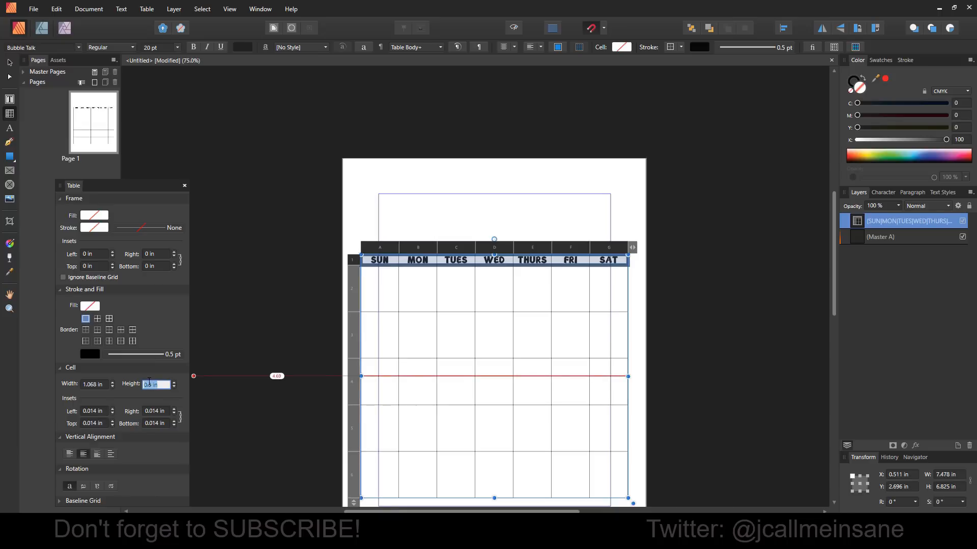
pyautogui.write('0.35')
pyautogui.press('Return')
pyautogui.click(149, 385)
pyautogui.write('0.4')
pyautogui.press('Return')
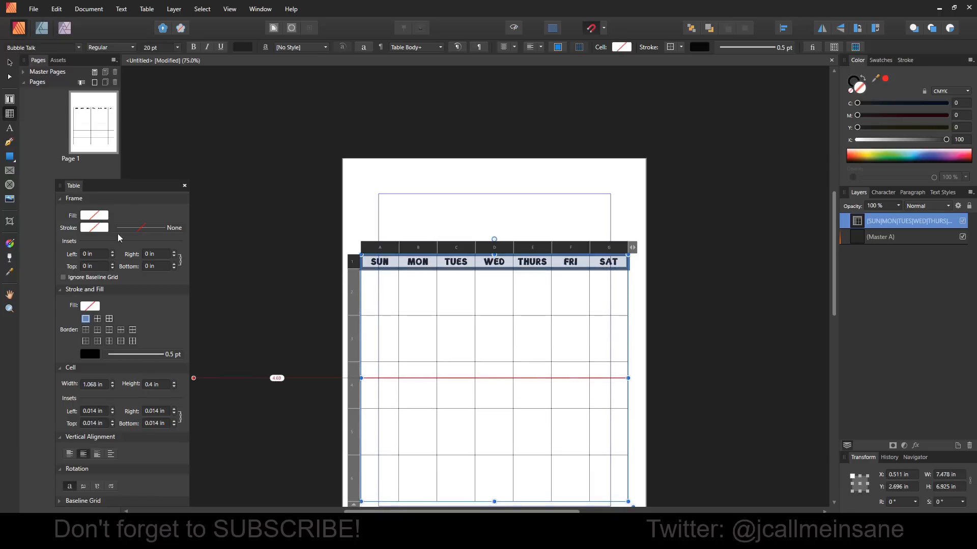
pyautogui.click(9, 62)
pyautogui.click(317, 187)
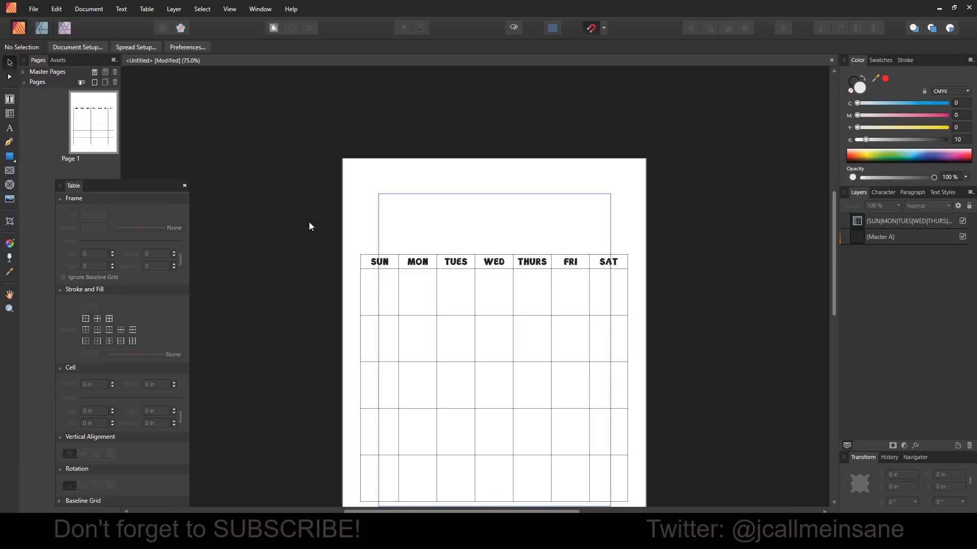
# - Shorten the whole calendar table from its bottom edge to about 5.7 in high
pyautogui.scroll(-1, 304, 261)
pyautogui.scroll(-2, 304, 264)
pyautogui.click(460, 222)
pyautogui.moveTo(494, 455); pyautogui.dragTo(495, 412)
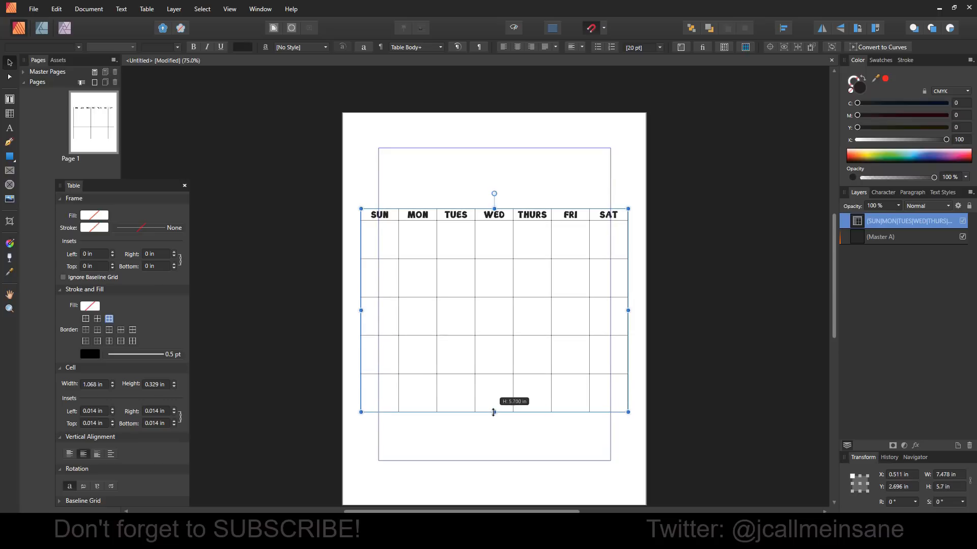
pyautogui.hotkey('ctrl', 'd')
# - Move the calendar table down to about 4.6 in from the page's top edge and deselect it
pyautogui.click(495, 211)
pyautogui.moveTo(502, 216); pyautogui.dragTo(524, 288)
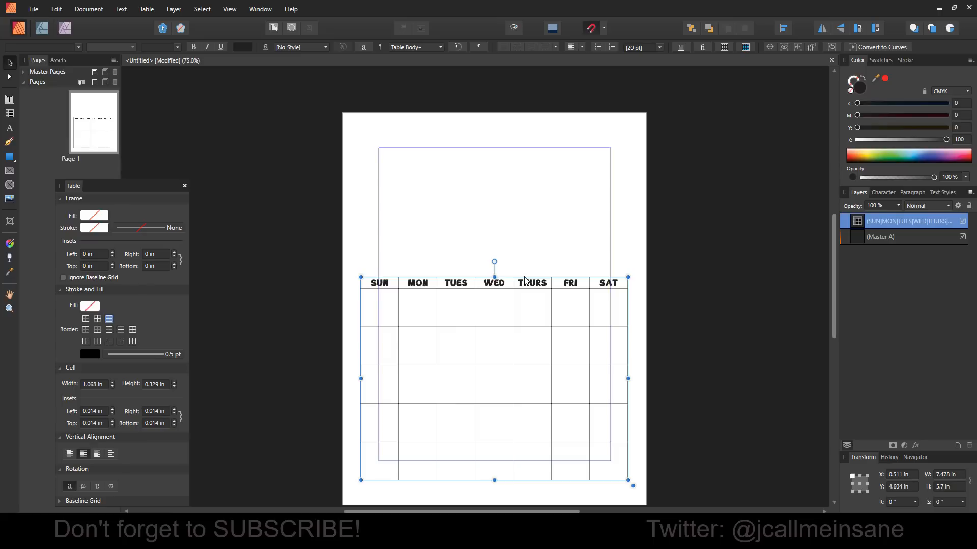
pyautogui.click(532, 183)
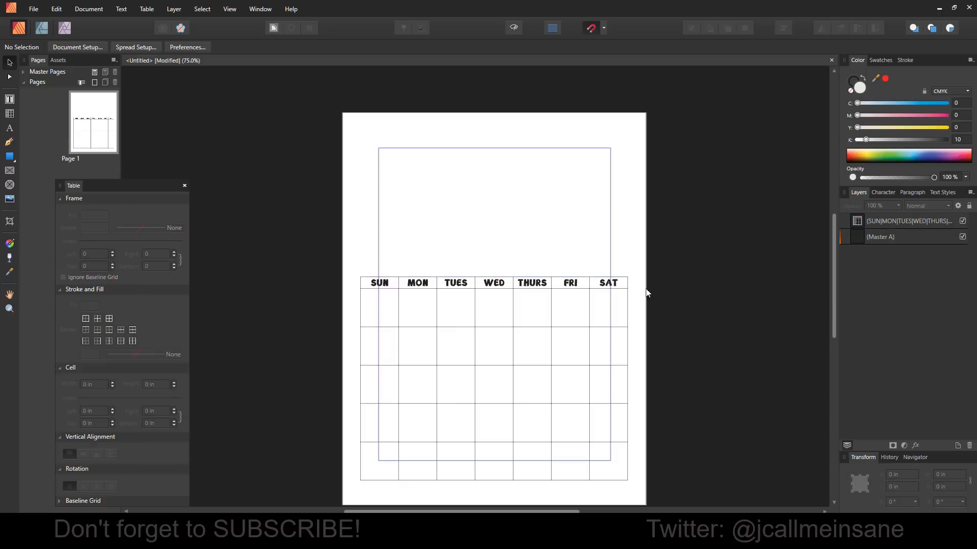
pyautogui.scroll(-1, 650, 316)
pyautogui.scroll(1, 649, 314)
# - Show the rulers and place a vertical guide along the table's left edge
pyautogui.moveTo(176, 186); pyautogui.dragTo(286, 157)
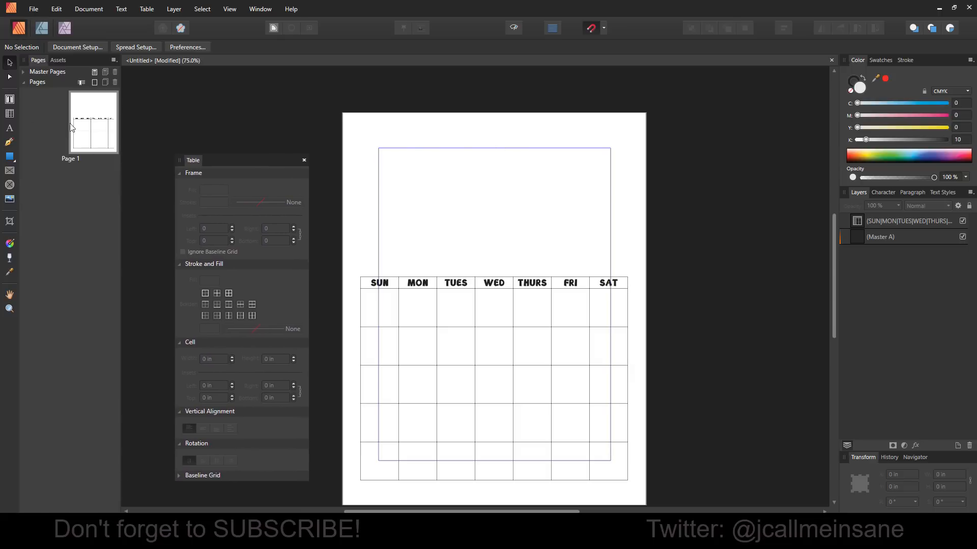
pyautogui.click(9, 99)
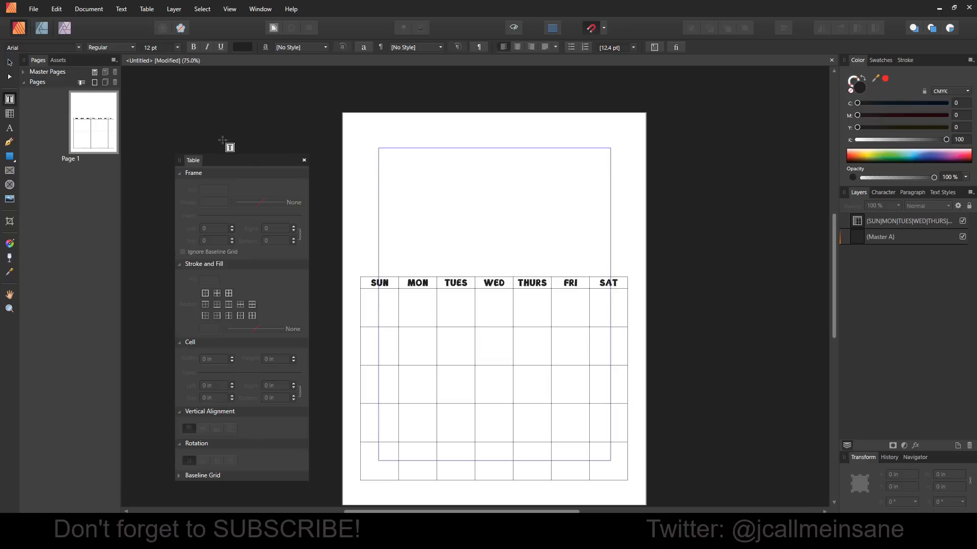
pyautogui.click(230, 10)
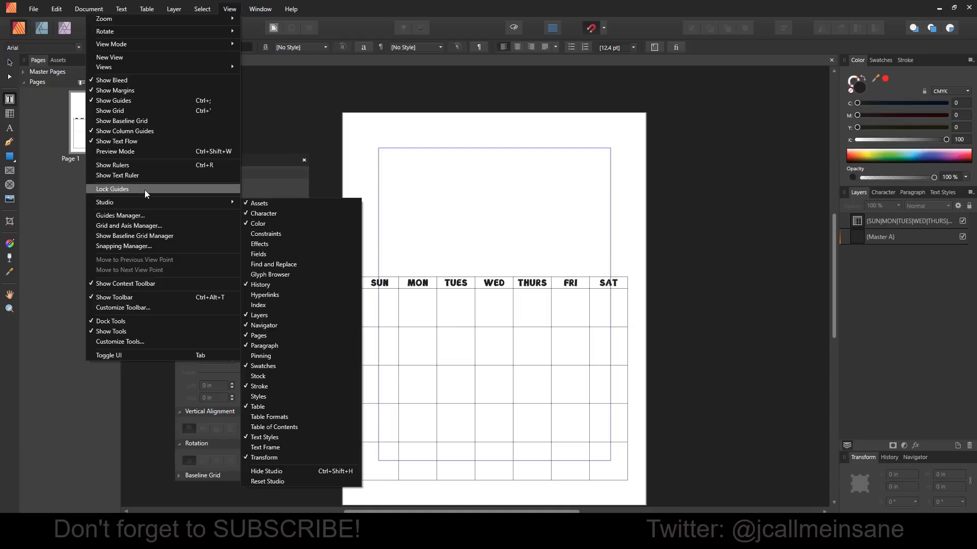
pyautogui.click(144, 164)
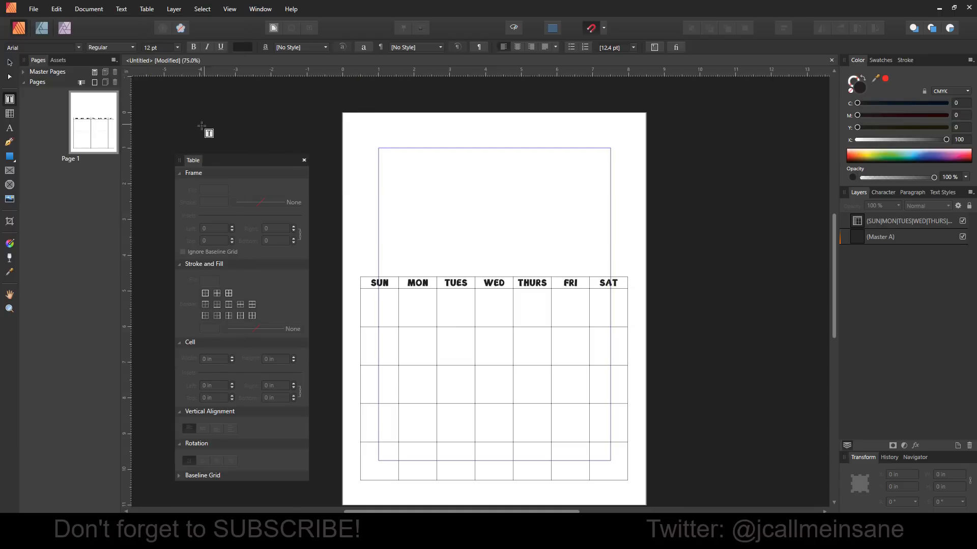
pyautogui.moveTo(125, 138); pyautogui.dragTo(361, 195)
# - Draw a text frame about 7.48 by 1.6 in above the table, extending it to a new vertical guide at the table's right edge
pyautogui.moveTo(361, 137); pyautogui.dragTo(622, 194)
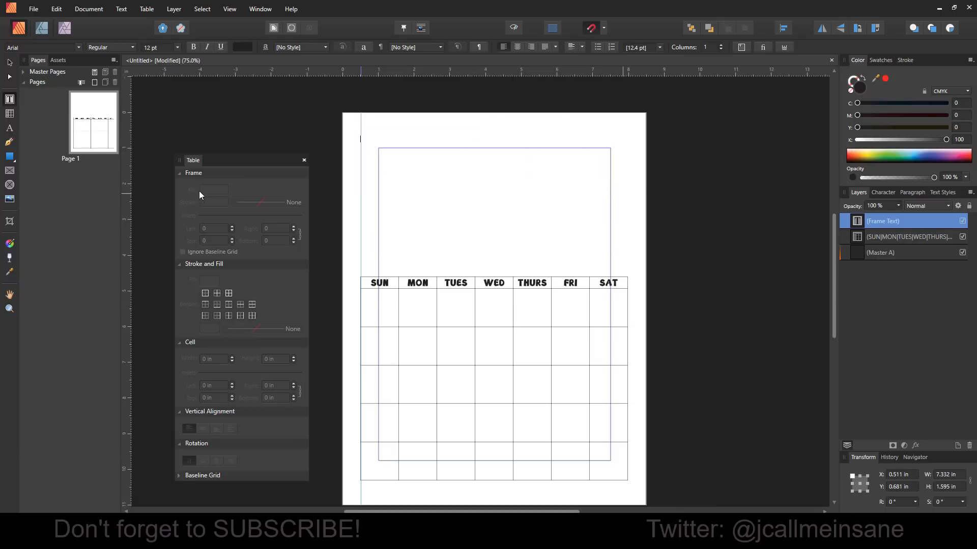
pyautogui.moveTo(126, 155); pyautogui.dragTo(628, 214)
pyautogui.moveTo(622, 167); pyautogui.dragTo(628, 167)
pyautogui.click(424, 151)
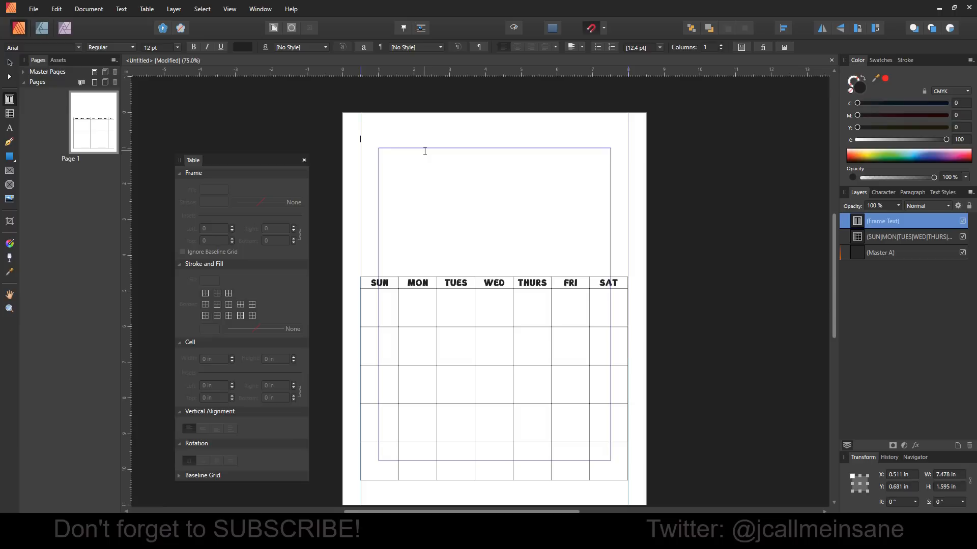
# - Enter JUNE as a centred title at 72 pt in the text frame above the table
pyautogui.tripleClick(425, 152)
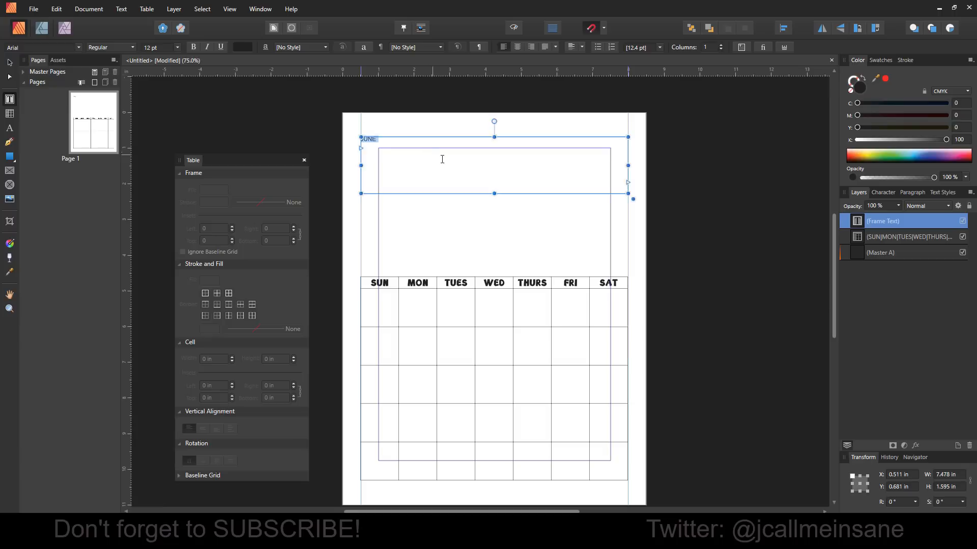
pyautogui.click(517, 46)
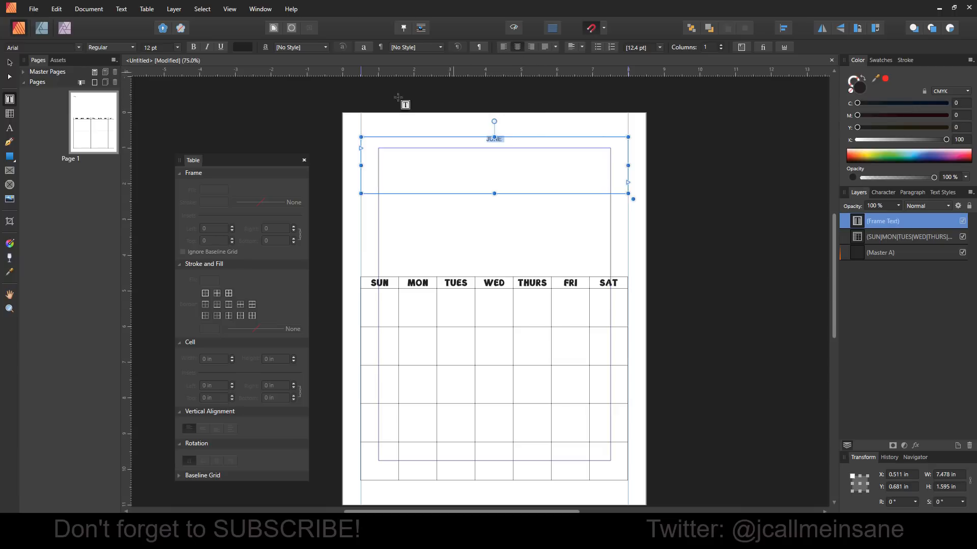
pyautogui.click(177, 47)
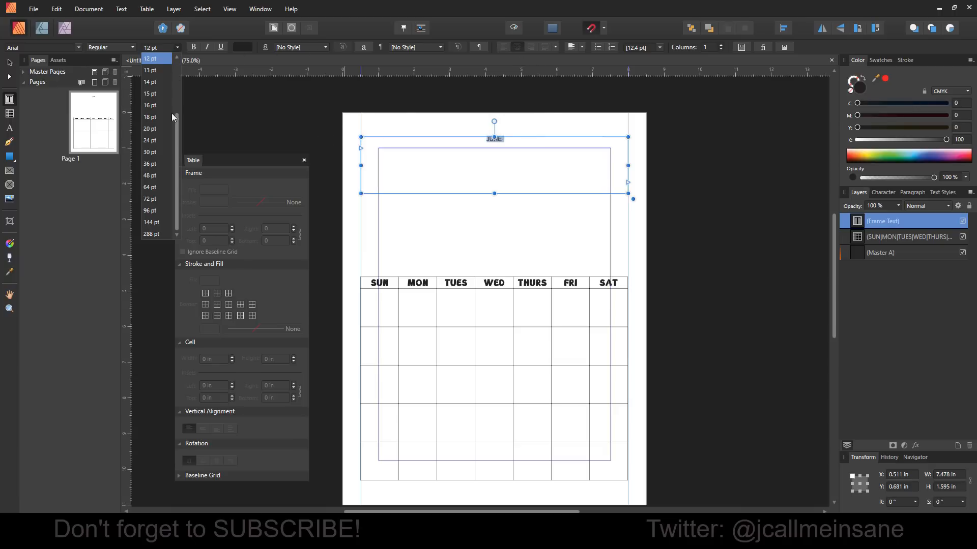
pyautogui.click(158, 203)
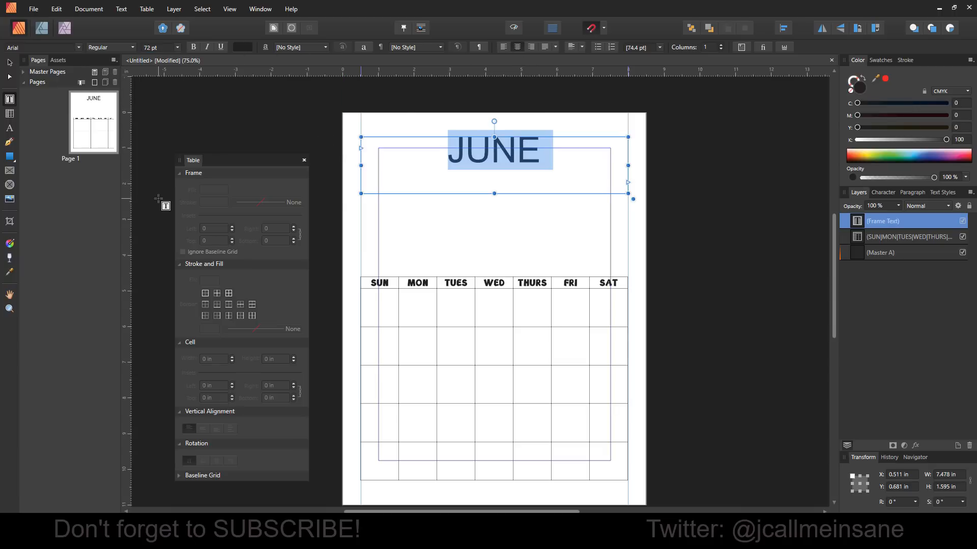
# - Preview fonts on the JUNE title and set its font to Ink Free
pyautogui.click(77, 48)
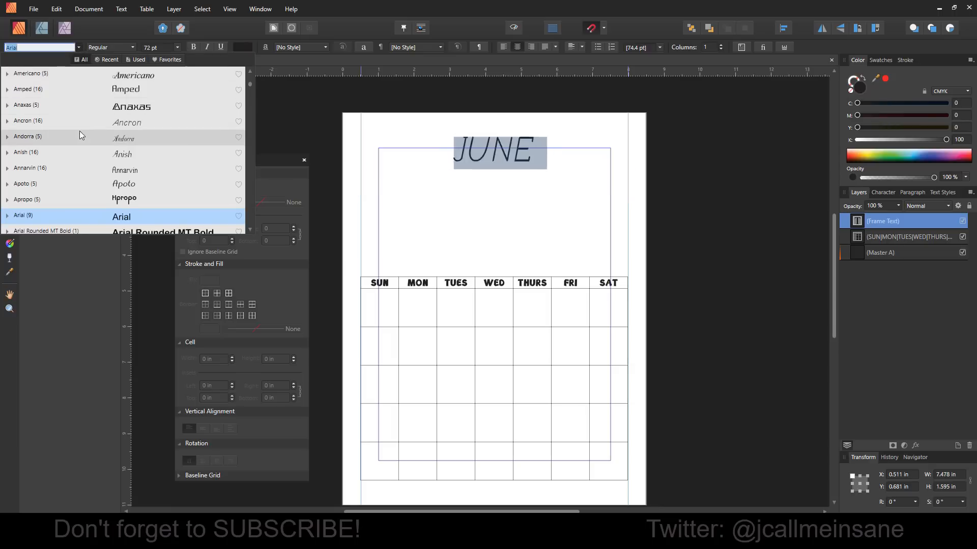
pyautogui.press('Down')
pyautogui.press('Down')
pyautogui.press('Down')
pyautogui.press('Down')
pyautogui.press('Down')
pyautogui.press('Down')
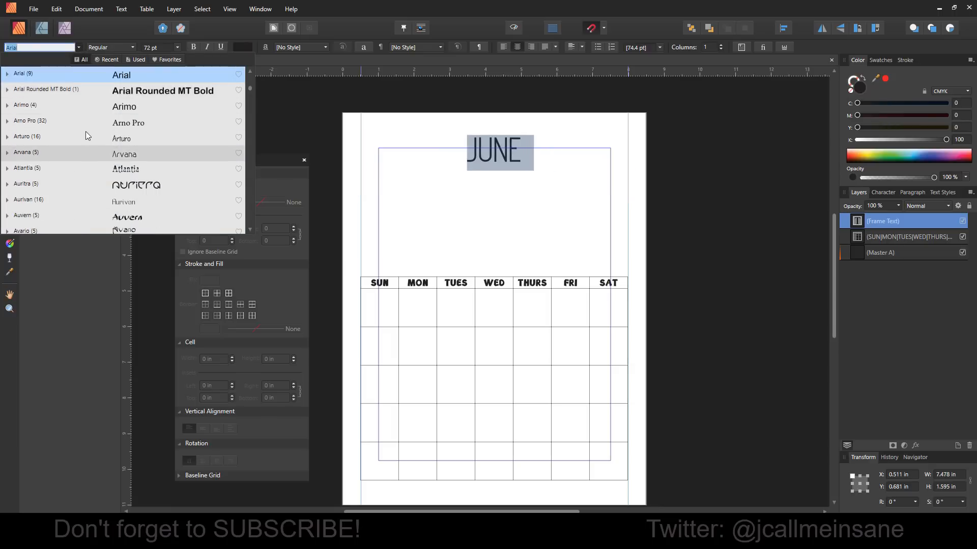
pyautogui.press('Down')
pyautogui.press('Down')
pyautogui.press('Down')
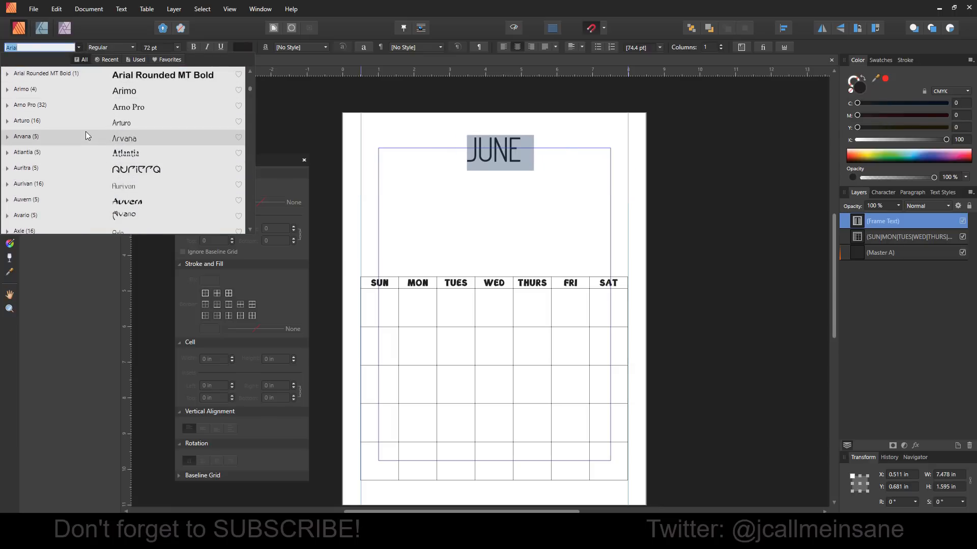
pyautogui.press('Down')
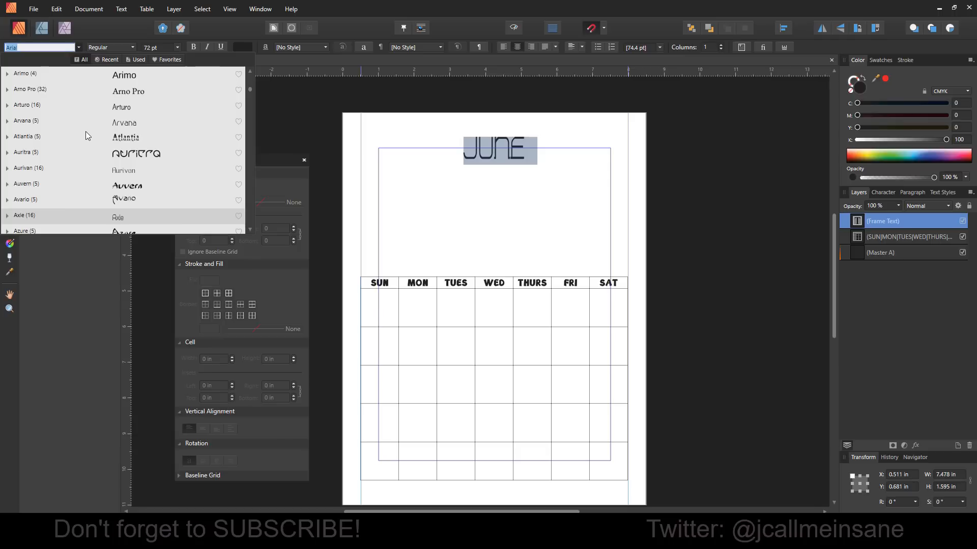
pyautogui.press('Up')
pyautogui.press('Up')
pyautogui.press('Up')
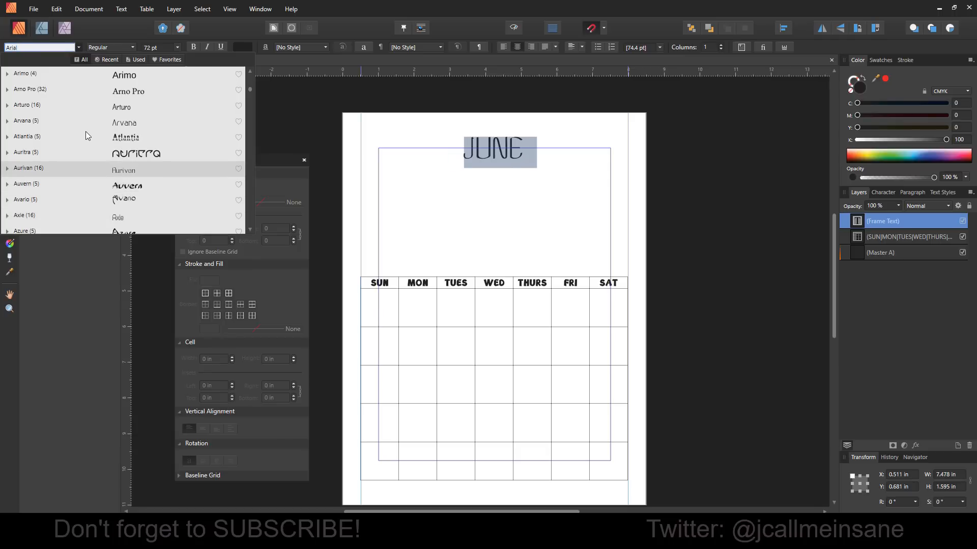
pyautogui.press('Down')
pyautogui.press('Down')
pyautogui.press('Down')
pyautogui.press('Down')
pyautogui.press('Down')
pyautogui.press('Down')
pyautogui.press('Down')
pyautogui.press('Down')
pyautogui.press('Down')
pyautogui.press('Down')
pyautogui.press('Down')
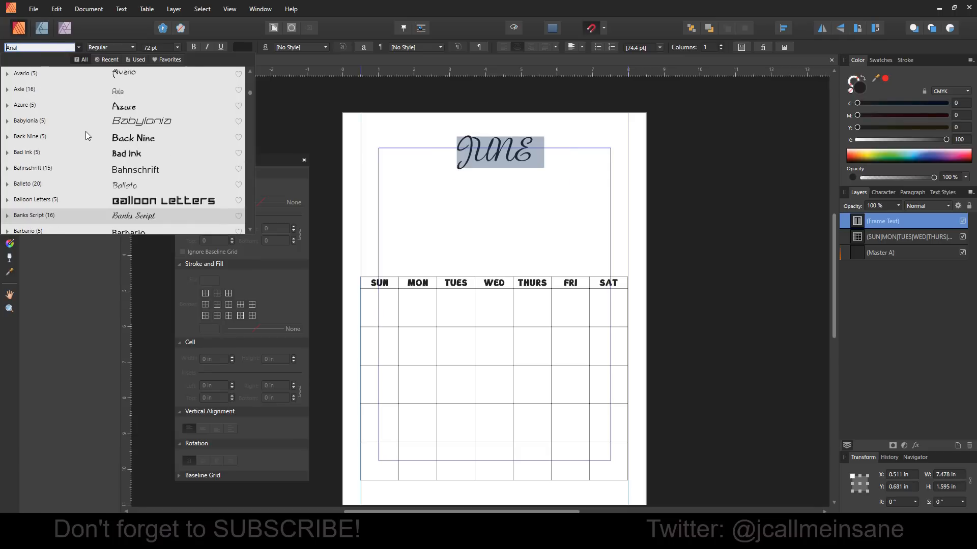
pyautogui.press('Down')
pyautogui.press('Down')
pyautogui.press('Down')
pyautogui.press('Down')
pyautogui.press('Up')
pyautogui.press('Down')
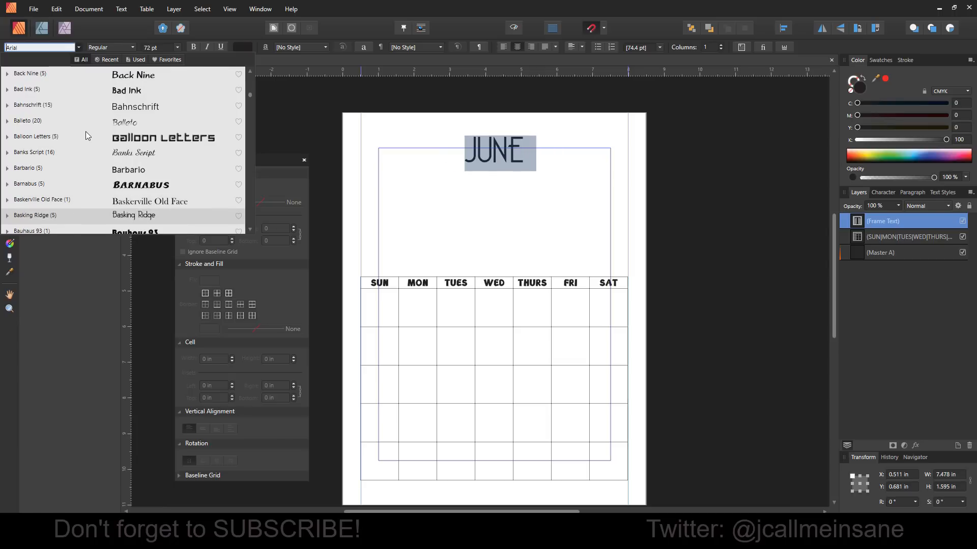
pyautogui.press('Down')
pyautogui.press('Down')
pyautogui.press('Down')
pyautogui.press('Down')
pyautogui.press('Down')
pyautogui.press('Down')
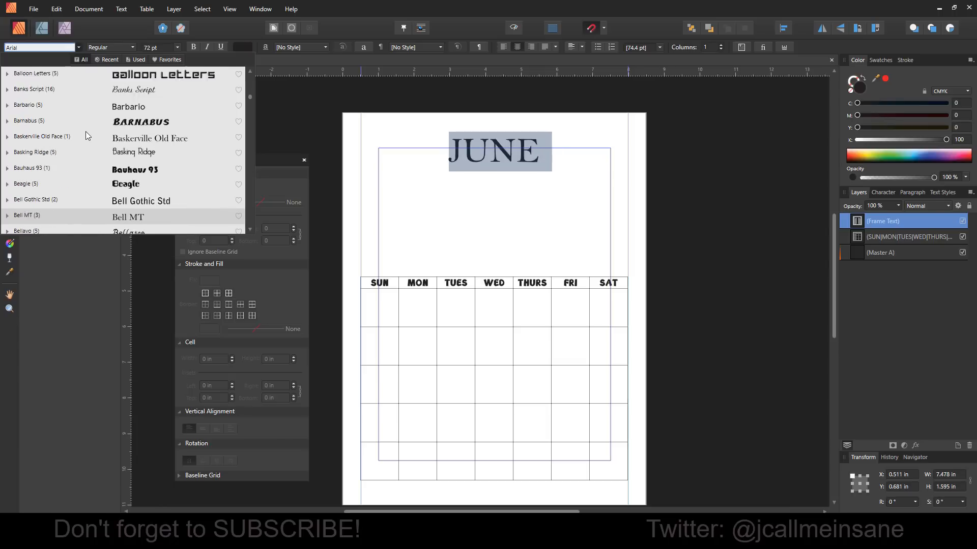
pyautogui.press('Down')
pyautogui.press('Down')
pyautogui.press('Down')
pyautogui.press('Down')
pyautogui.press('Down')
pyautogui.press('Down')
pyautogui.press('Down')
pyautogui.press('Down')
pyautogui.press('Down')
pyautogui.press('Down')
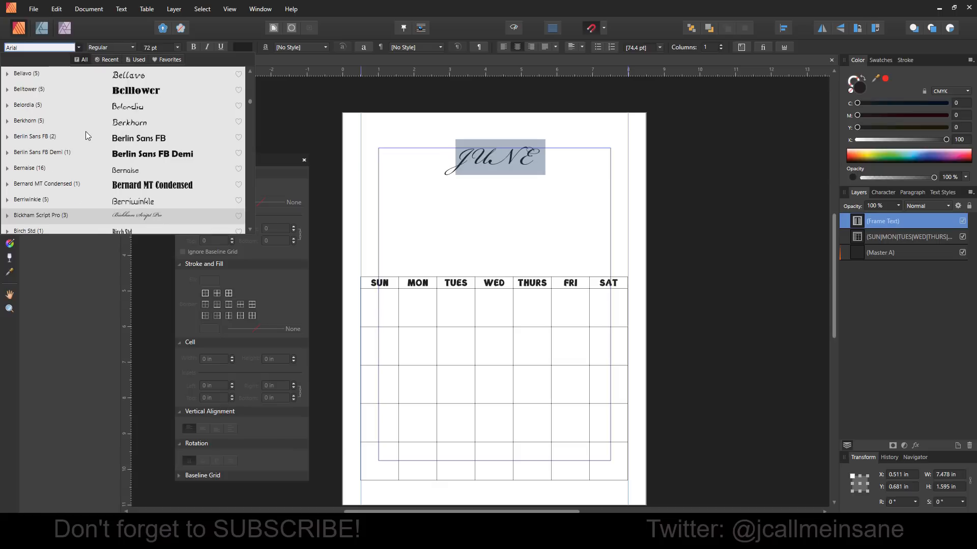
pyautogui.press('Down')
pyautogui.press('Down')
pyautogui.press('Down')
pyautogui.press('Down')
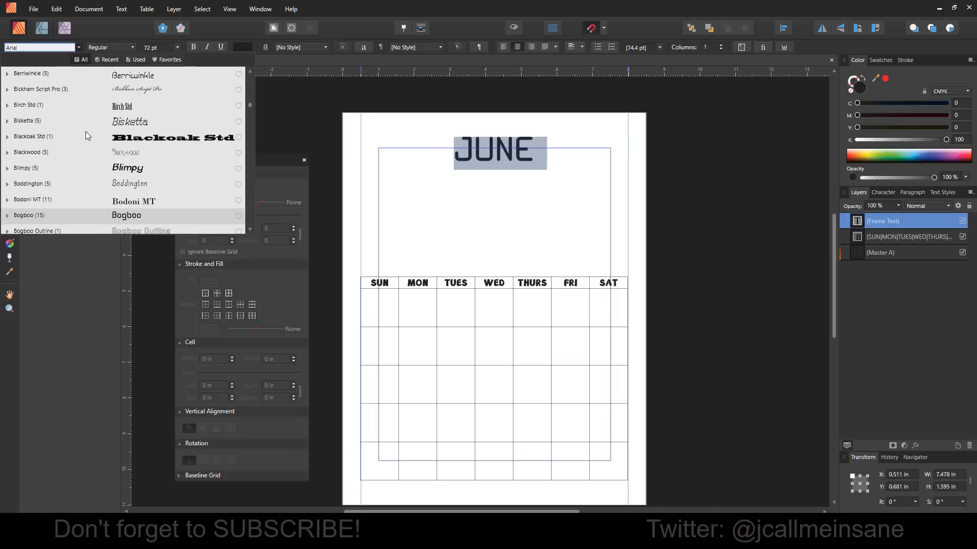
pyautogui.press('Down')
pyautogui.press('Down')
pyautogui.press('Down')
pyautogui.press('Down')
pyautogui.press('Down')
pyautogui.press('Down')
pyautogui.press('Down')
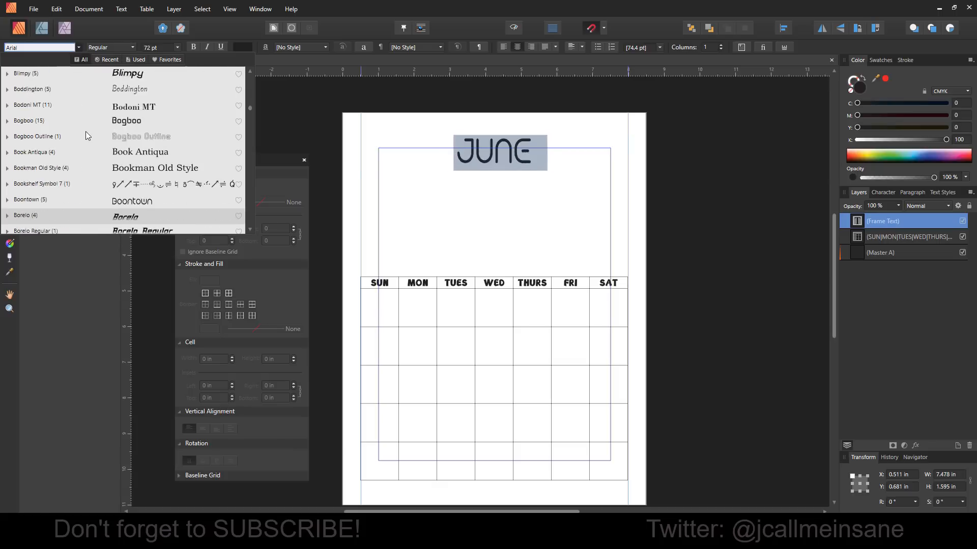
pyautogui.press('Down')
pyautogui.press('Down')
pyautogui.press('Down')
pyautogui.press('Down')
pyautogui.press('Down')
pyautogui.press('Down')
pyautogui.press('Down')
pyautogui.press('Down')
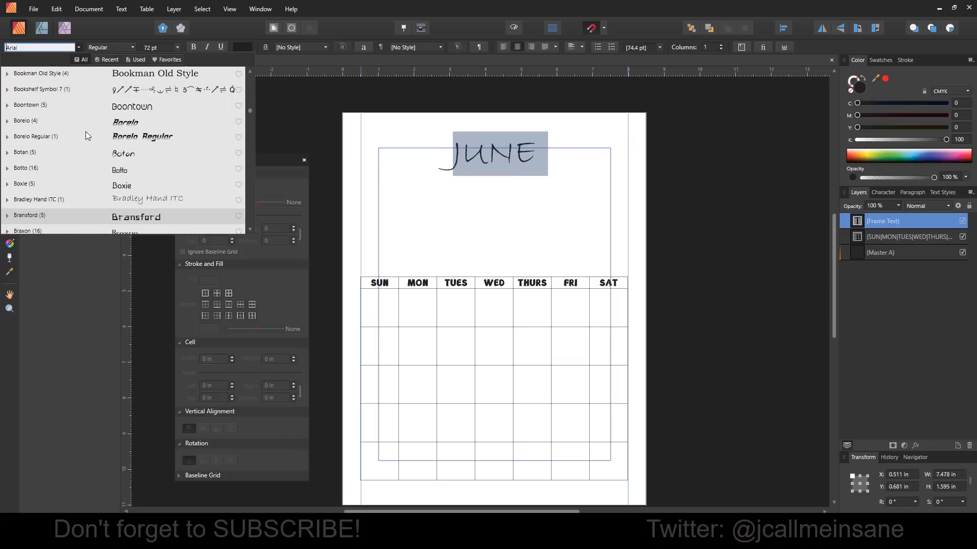
pyautogui.press('Down')
pyautogui.press('Down')
pyautogui.press('Down')
pyautogui.press('Down')
pyautogui.press('Down')
pyautogui.press('Down')
pyautogui.press('Down')
pyautogui.press('Down')
pyautogui.press('Down')
pyautogui.press('Down')
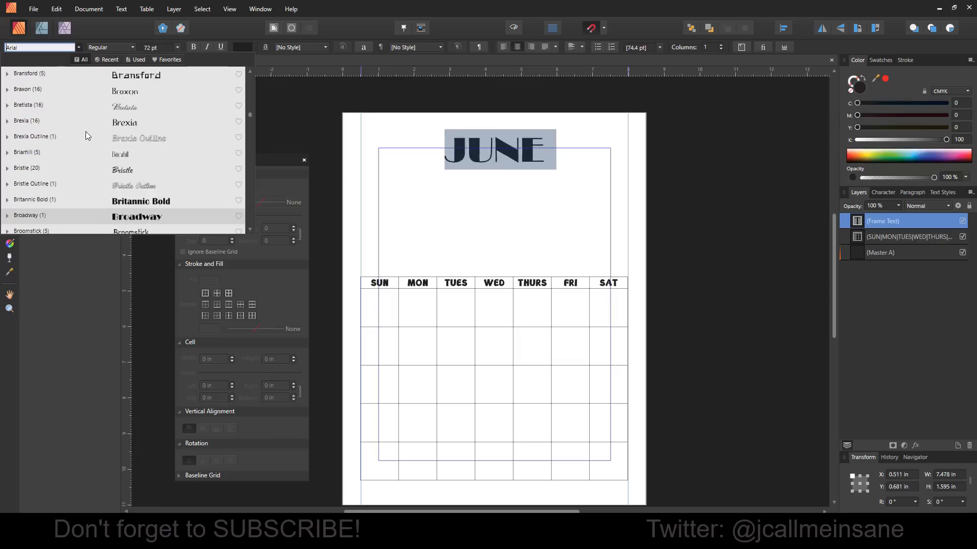
pyautogui.press('Down')
pyautogui.press('Down')
pyautogui.press('Down')
pyautogui.press('Down')
pyautogui.press('Down')
pyautogui.press('Down')
pyautogui.press('Down')
pyautogui.press('Down')
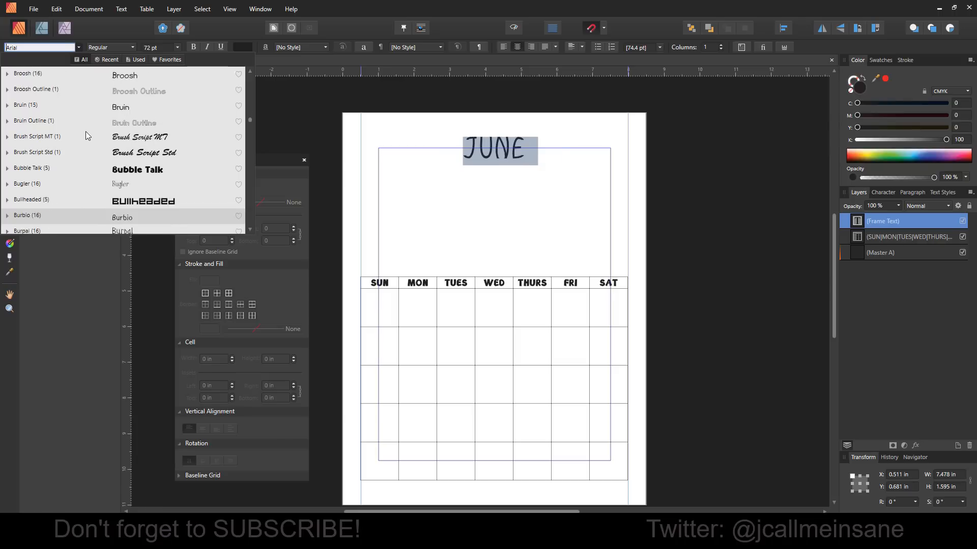
pyautogui.press('Down')
pyautogui.press('Down')
pyautogui.press('Down')
pyautogui.press('Down')
pyautogui.press('Down')
pyautogui.press('Down')
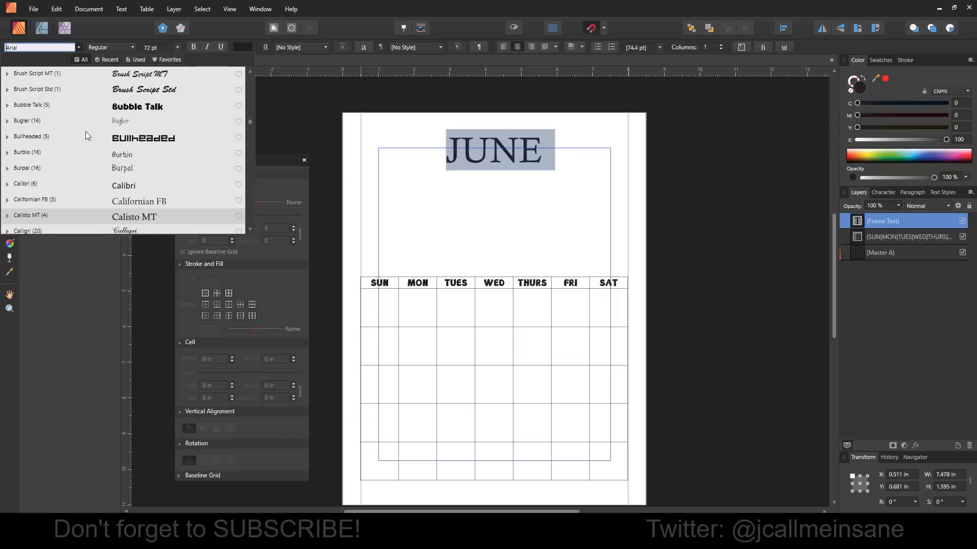
pyautogui.press('Down')
pyautogui.press('Down')
pyautogui.press('Down')
pyautogui.press('Down')
pyautogui.press('Down')
pyautogui.press('Down')
pyautogui.press('Down')
pyautogui.press('Down')
pyautogui.press('Down')
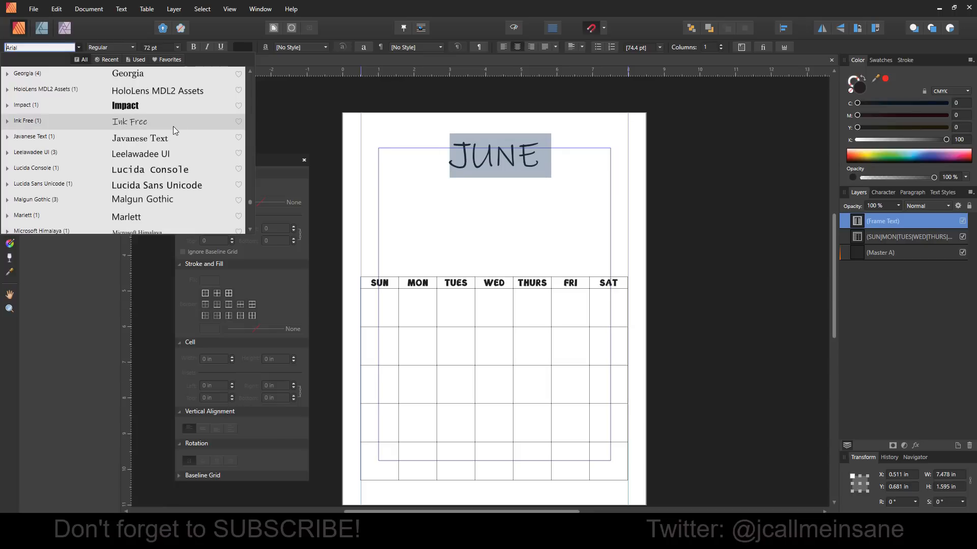
pyautogui.click(173, 126)
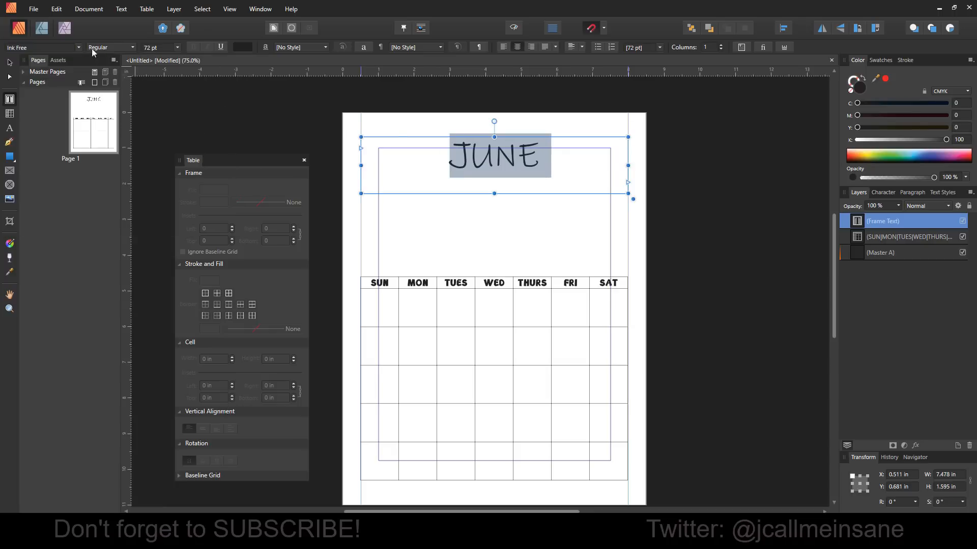
pyautogui.click(477, 164)
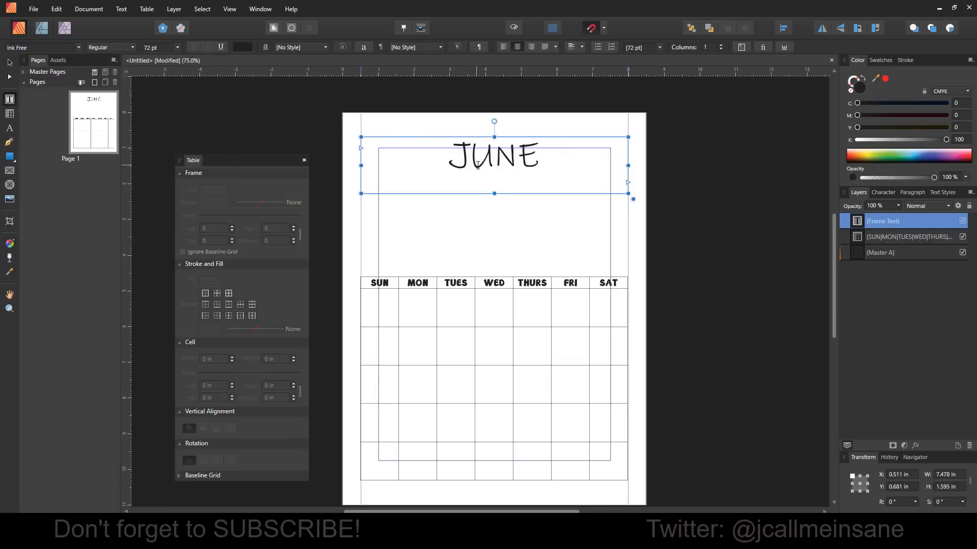
pyautogui.doubleClick(477, 164)
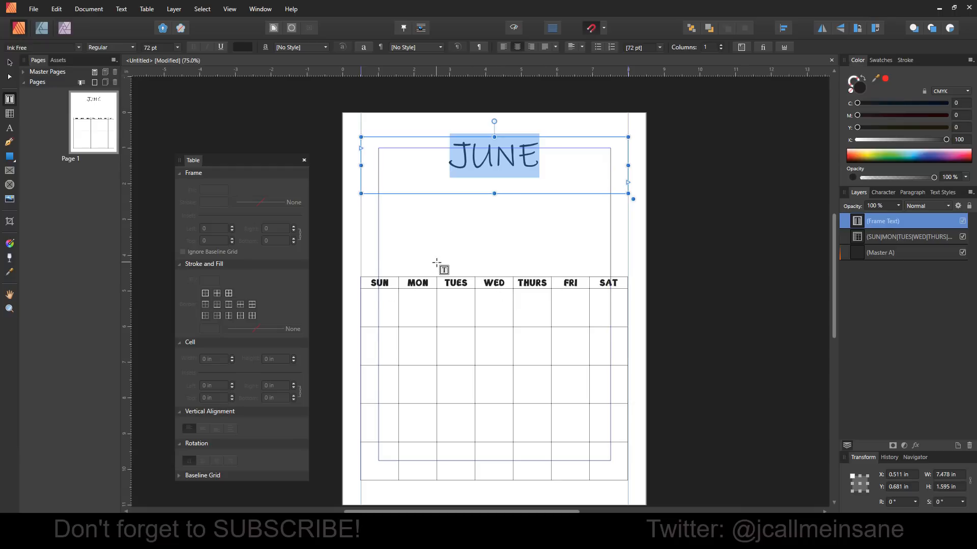
pyautogui.click(490, 158)
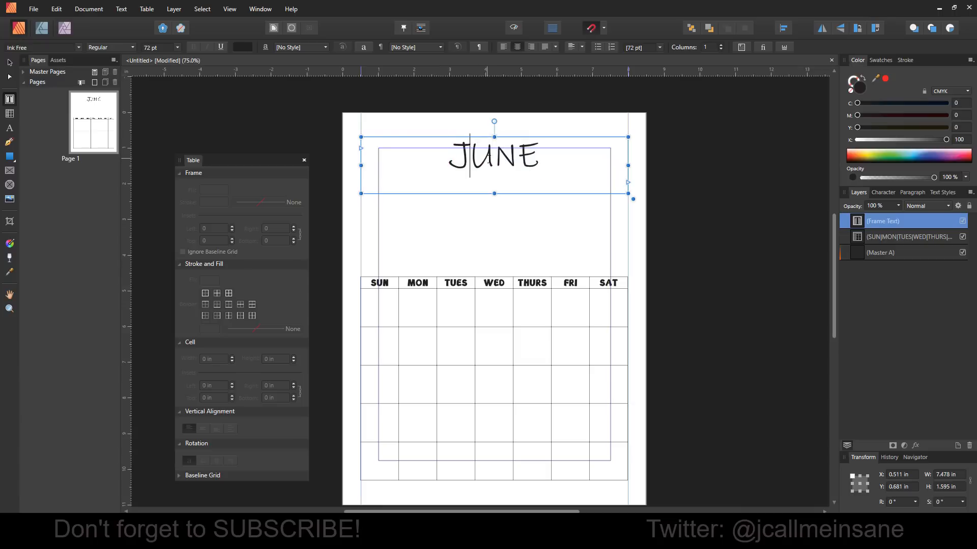
pyautogui.doubleClick(490, 158)
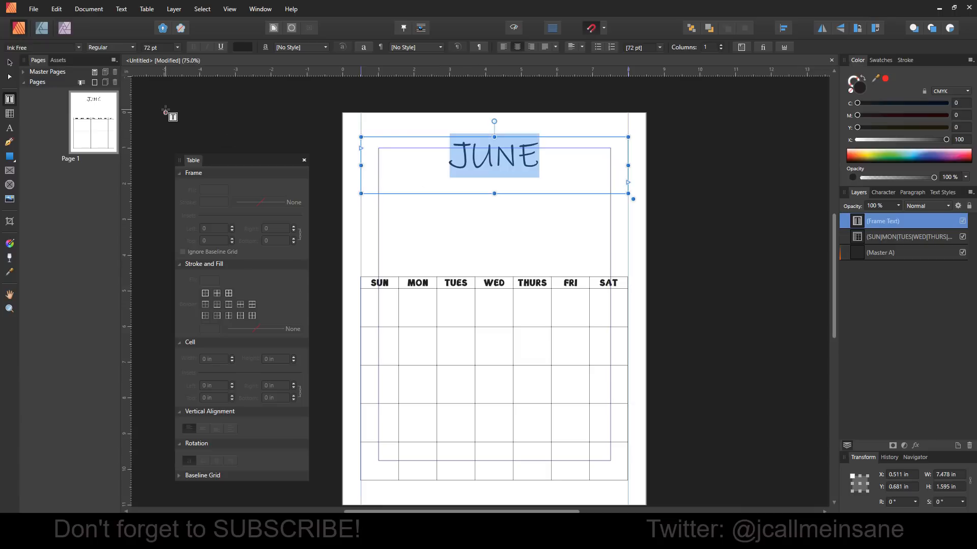
pyautogui.click(9, 63)
pyautogui.click(693, 255)
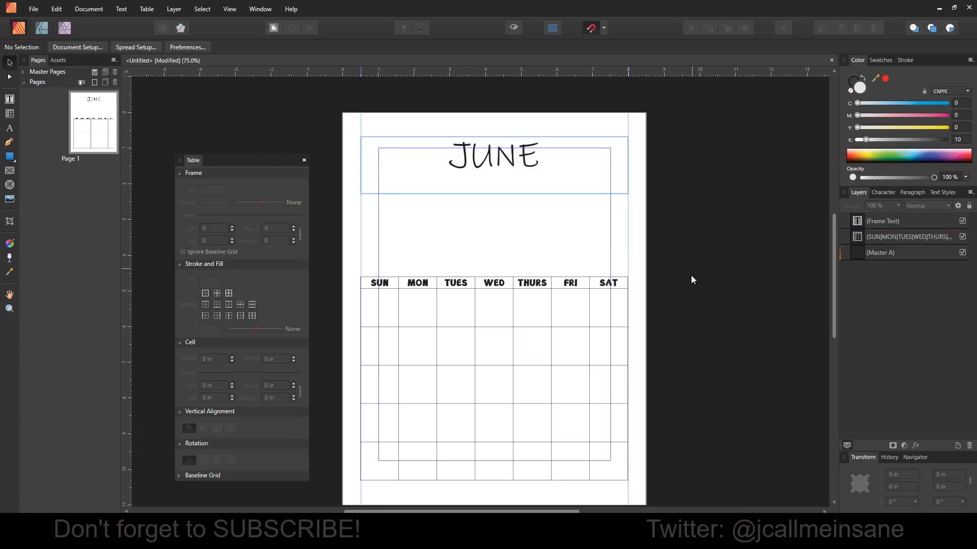
pyautogui.click(604, 144)
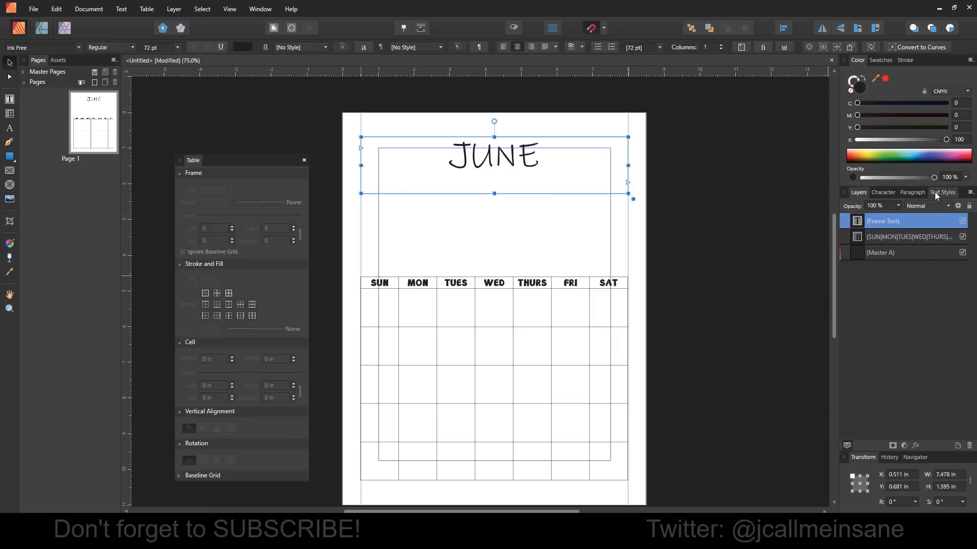
pyautogui.click(383, 124)
pyautogui.click(379, 142)
pyautogui.click(362, 148)
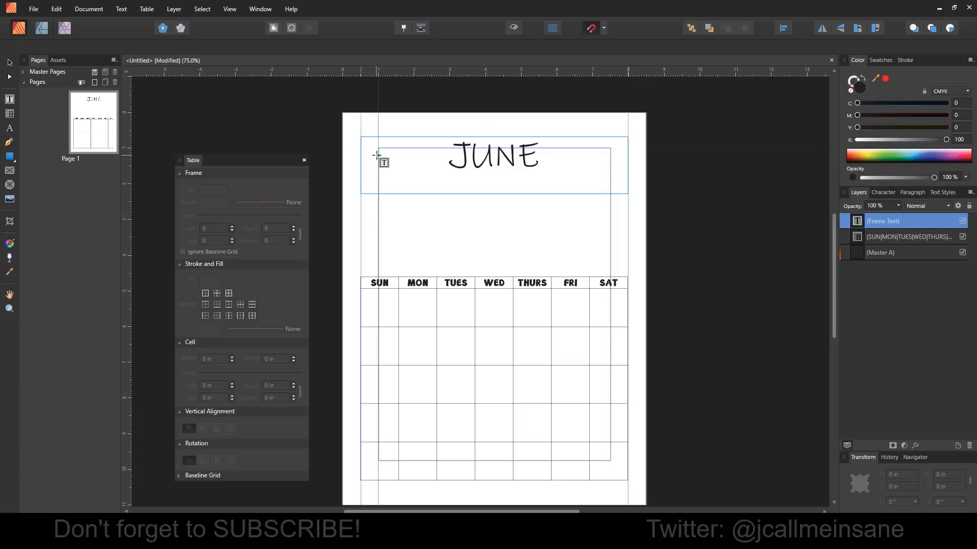
pyautogui.click(388, 191)
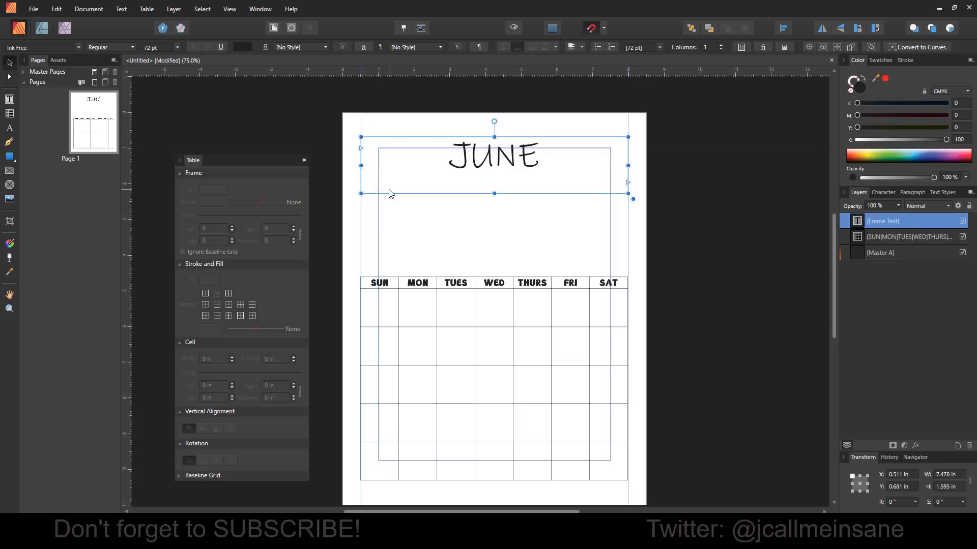
# - Draw a text frame about 6.5 in wide linked with the JUNE title frame and extend it to about 1.07 in high
pyautogui.click(361, 148)
pyautogui.moveTo(379, 155); pyautogui.dragTo(611, 183)
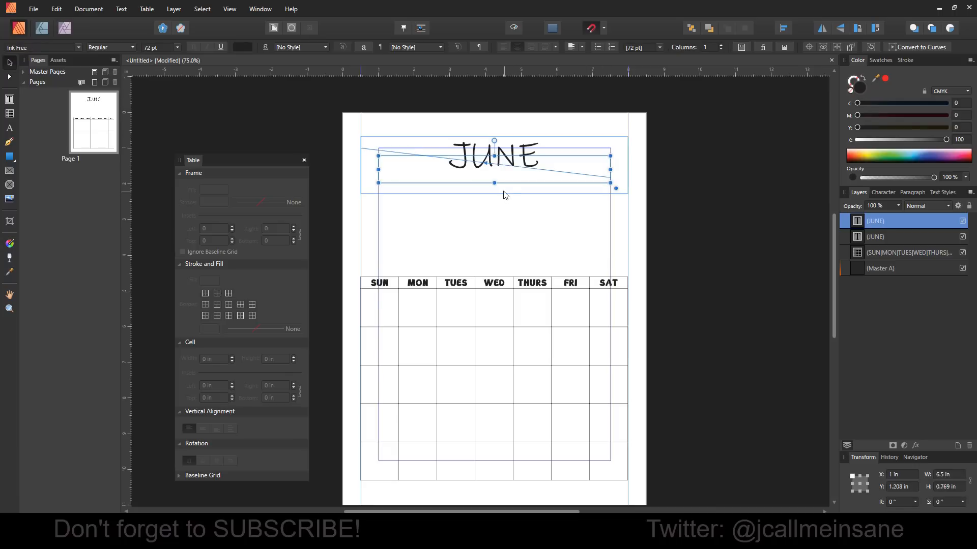
pyautogui.moveTo(494, 183); pyautogui.dragTo(496, 193)
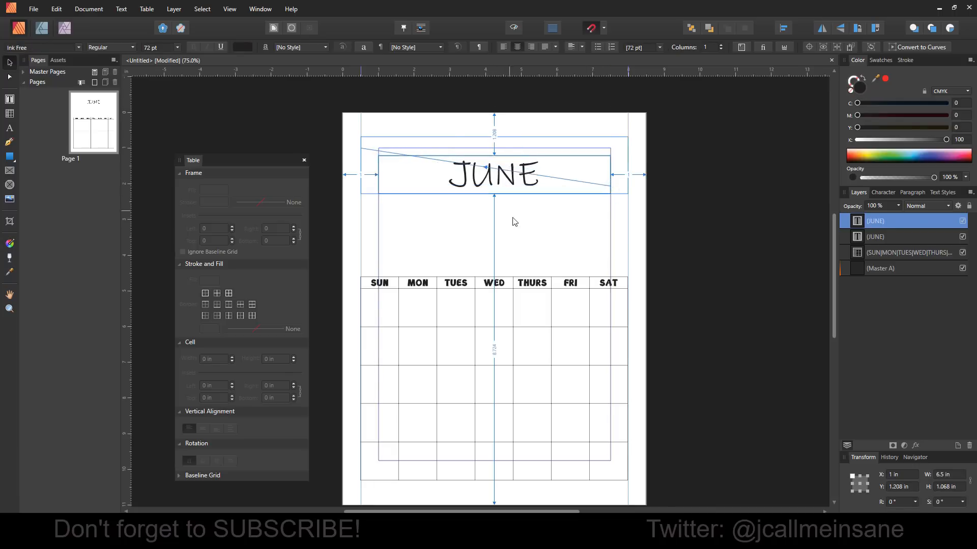
# - Delete the linked text frame, undo the last move of the JUNE title frame and reselect that frame
pyautogui.press('Delete')
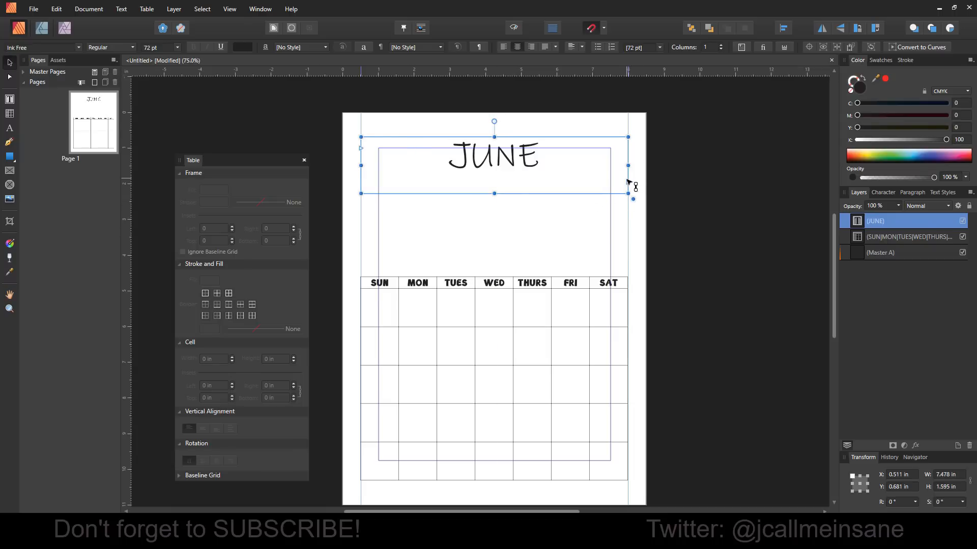
pyautogui.moveTo(626, 185)
pyautogui.mouseDown()
pyautogui.moveTo(597, 177)
pyautogui.moveTo(643, 194)
pyautogui.moveTo(628, 189)
pyautogui.mouseUp()
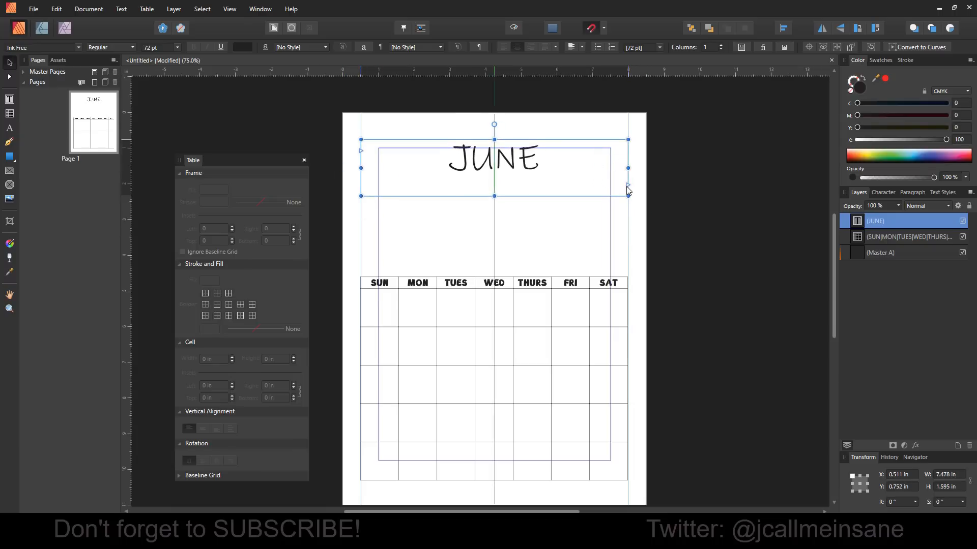
pyautogui.hotkey('ctrl', 'z')
pyautogui.click(699, 264)
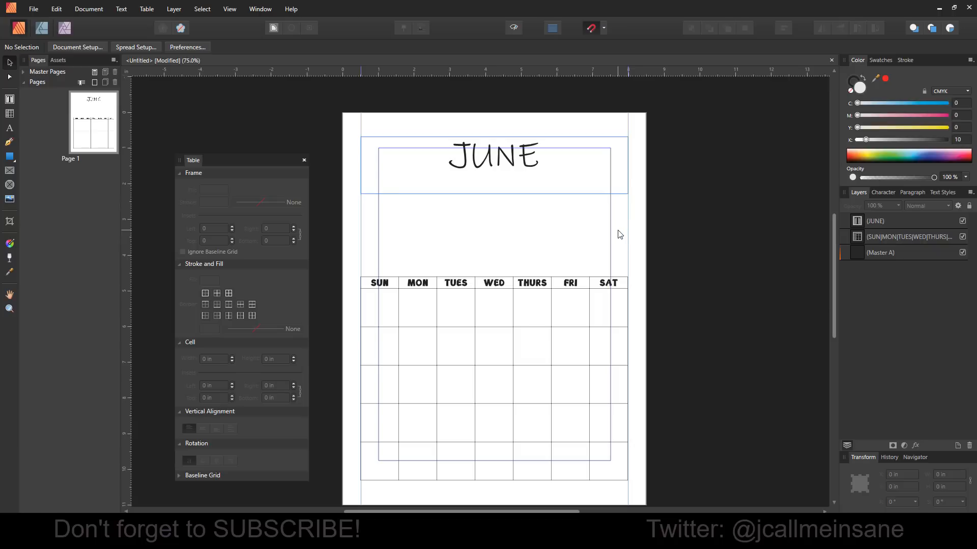
pyautogui.click(497, 155)
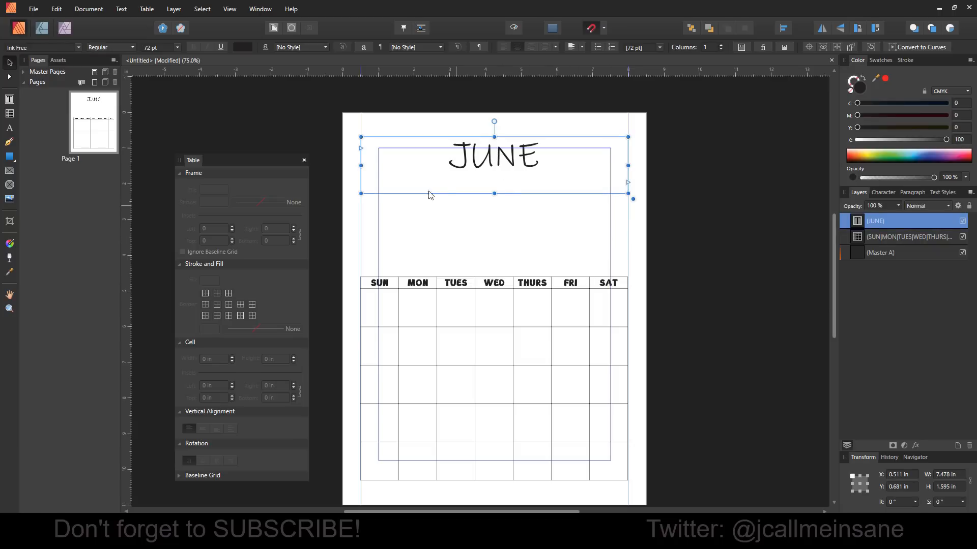
# - Shorten the JUNE title frame to about 1.07 in high and extend the table upward to about 8.12 in high
pyautogui.moveTo(496, 198); pyautogui.dragTo(498, 175)
pyautogui.click(521, 213)
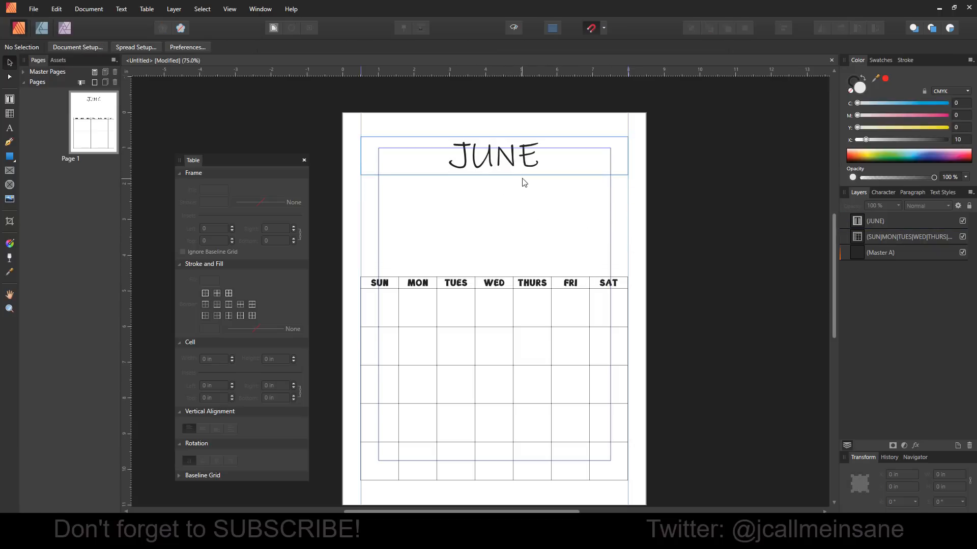
pyautogui.click(505, 281)
pyautogui.moveTo(492, 276); pyautogui.dragTo(501, 189)
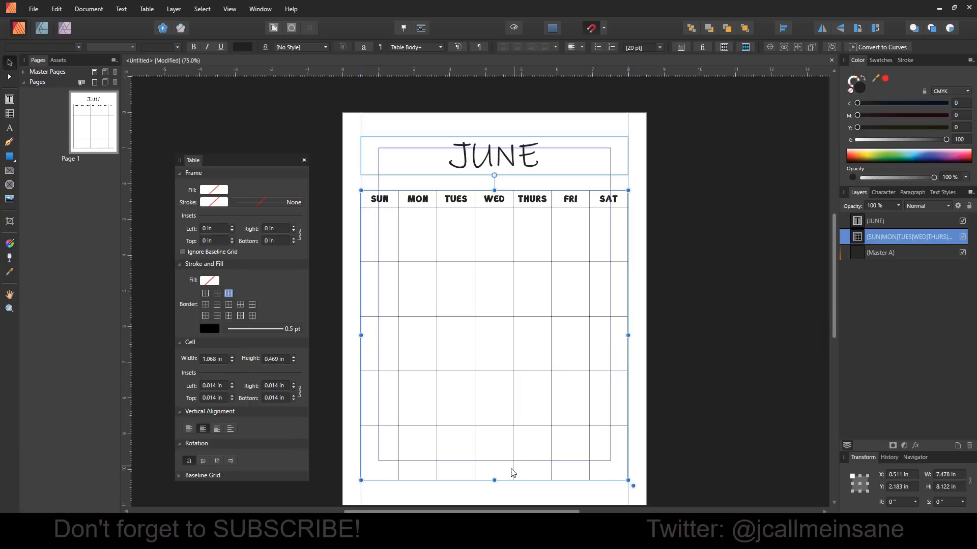
pyautogui.click(685, 427)
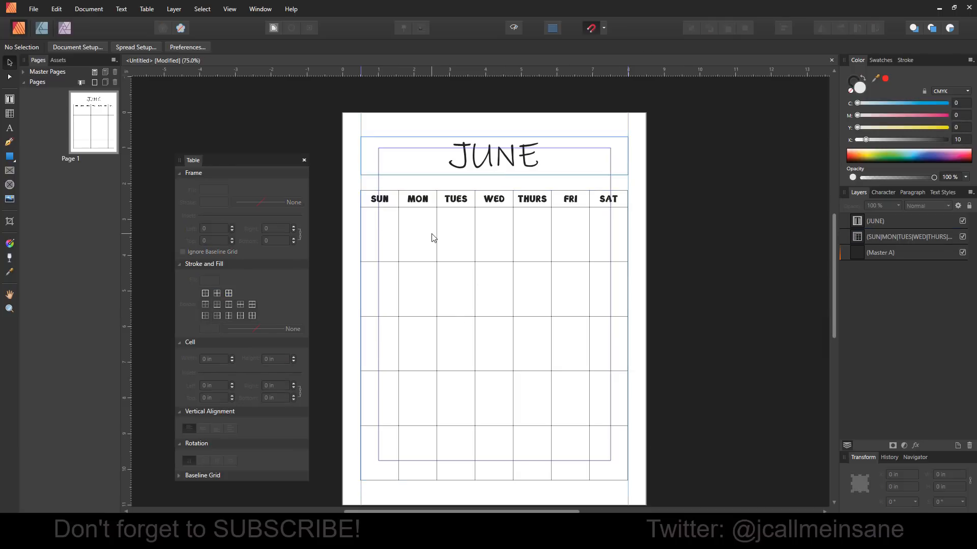
# - Try to change the document's facing-page arrangement to Vertical in the document setup
pyautogui.click(103, 47)
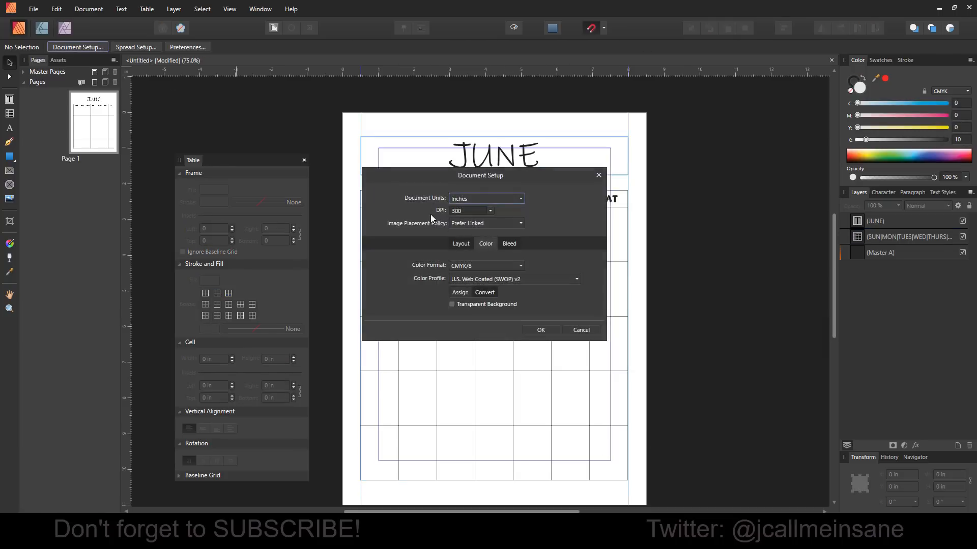
pyautogui.click(464, 244)
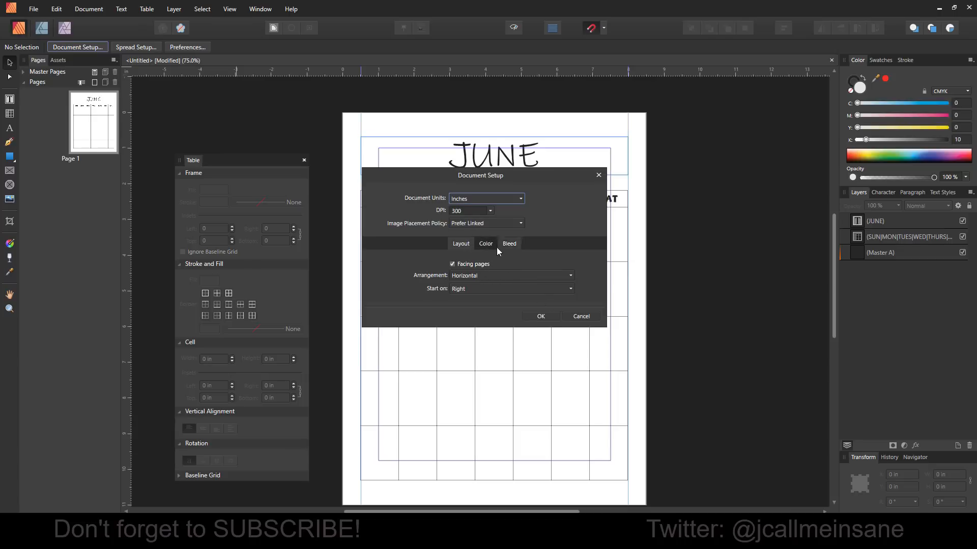
pyautogui.click(483, 278)
pyautogui.click(482, 298)
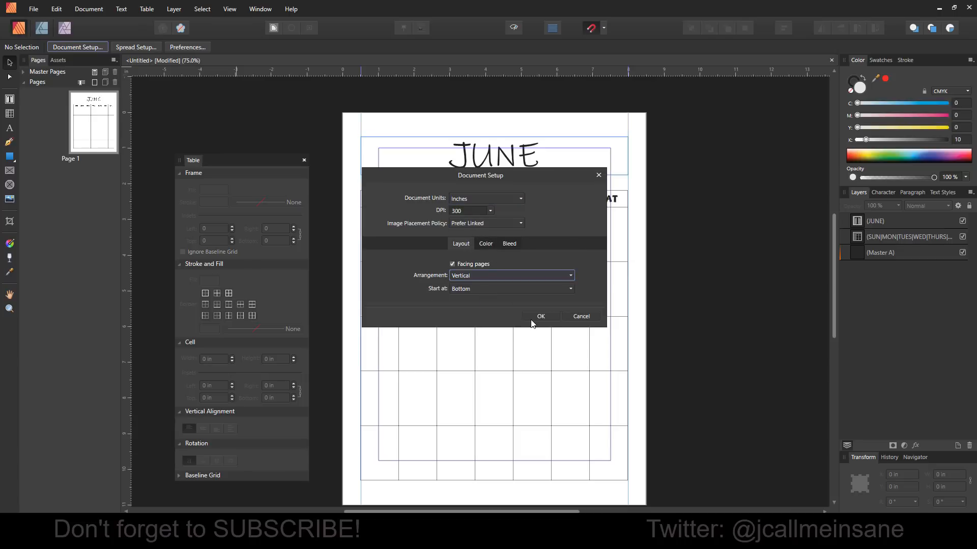
pyautogui.click(539, 317)
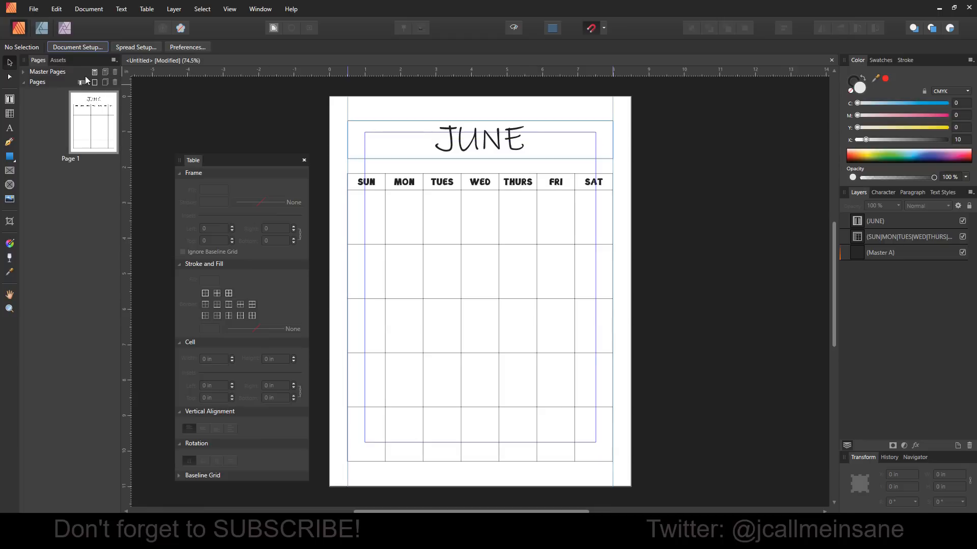
# - Change the Page 1 spread from portrait to landscape orientation, keeping the Letter page preset
pyautogui.rightClick(80, 108)
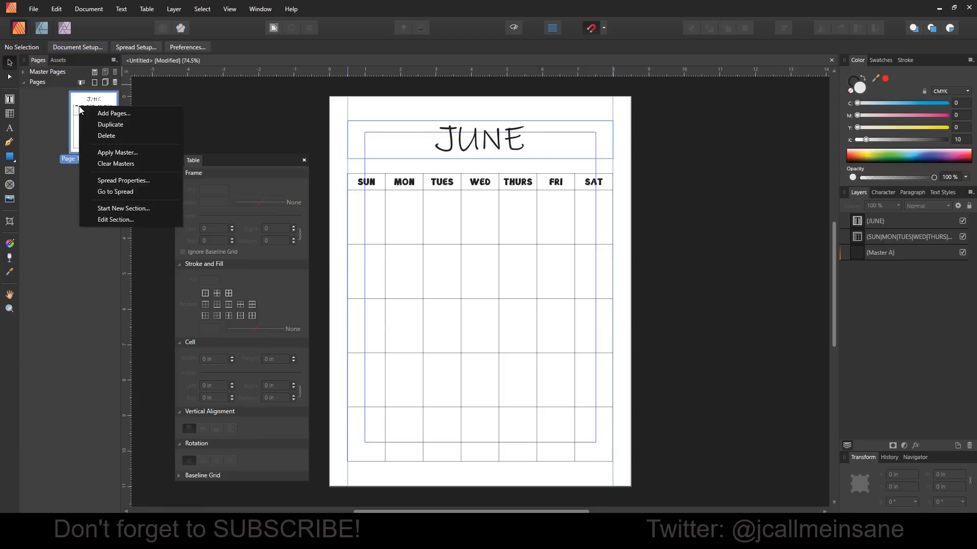
pyautogui.click(122, 180)
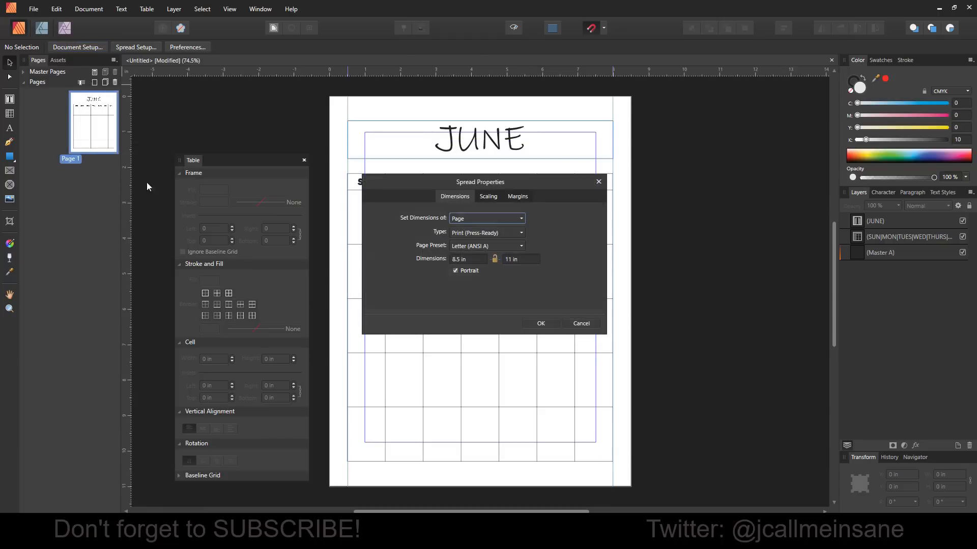
pyautogui.click(467, 258)
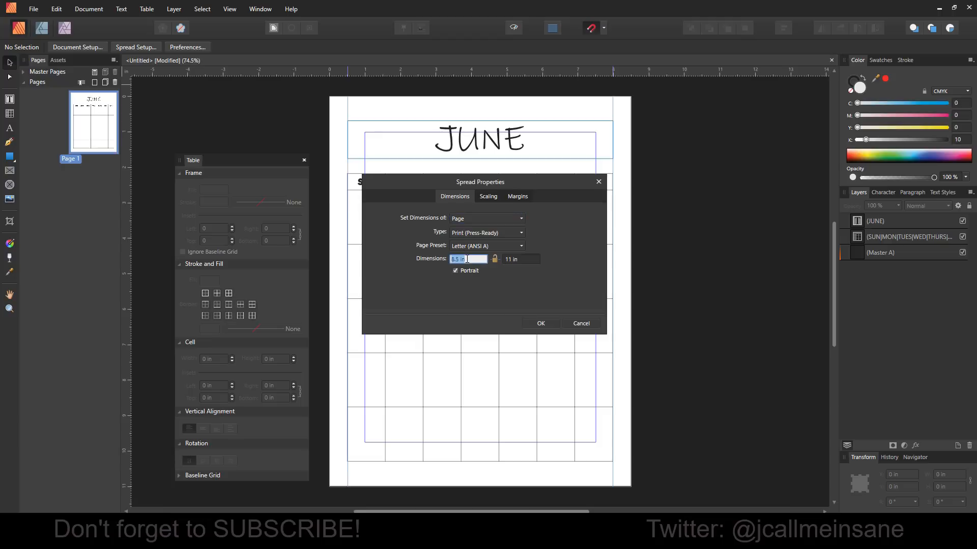
pyautogui.click(465, 271)
pyautogui.click(467, 273)
pyautogui.click(539, 323)
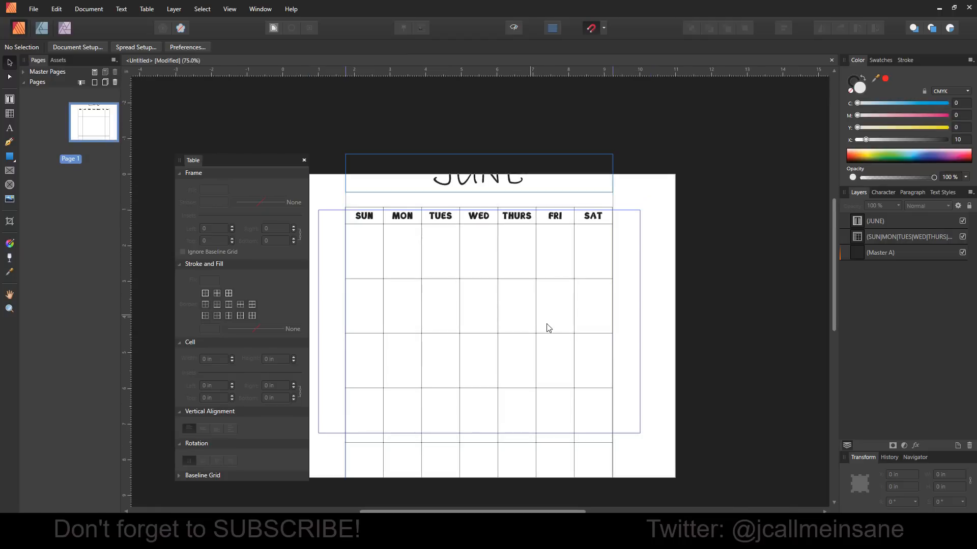
# - Resize the table to about 10.16 in by 6.44 in within the landscape page and move the JUNE title down above it
pyautogui.click(572, 450)
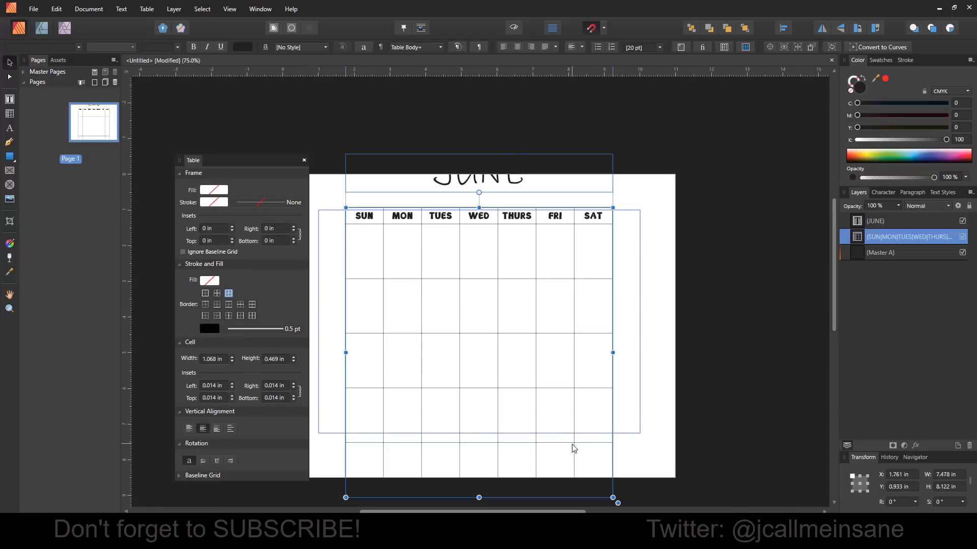
pyautogui.moveTo(478, 208); pyautogui.dragTo(479, 230)
pyautogui.moveTo(614, 362); pyautogui.dragTo(660, 363)
pyautogui.moveTo(346, 363); pyautogui.dragTo(297, 358)
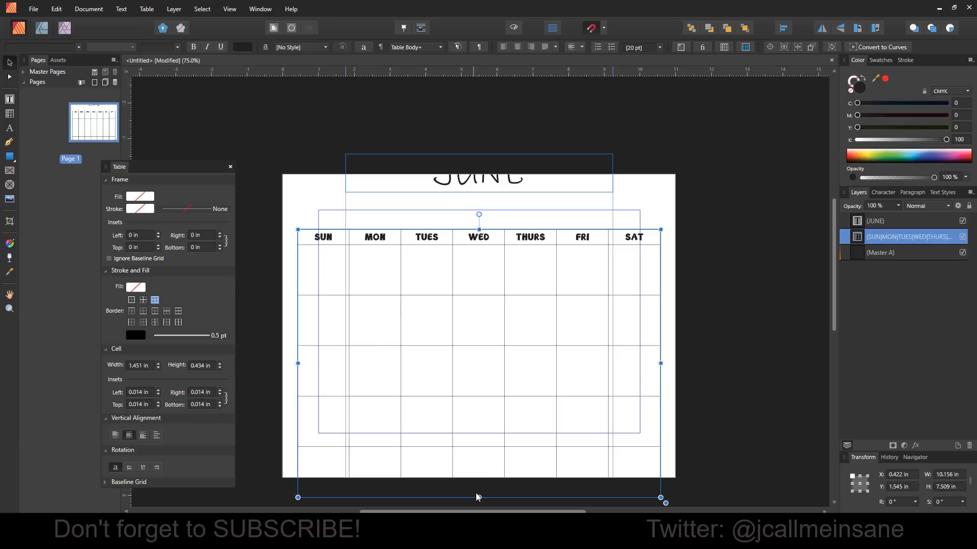
pyautogui.moveTo(477, 499); pyautogui.dragTo(474, 459)
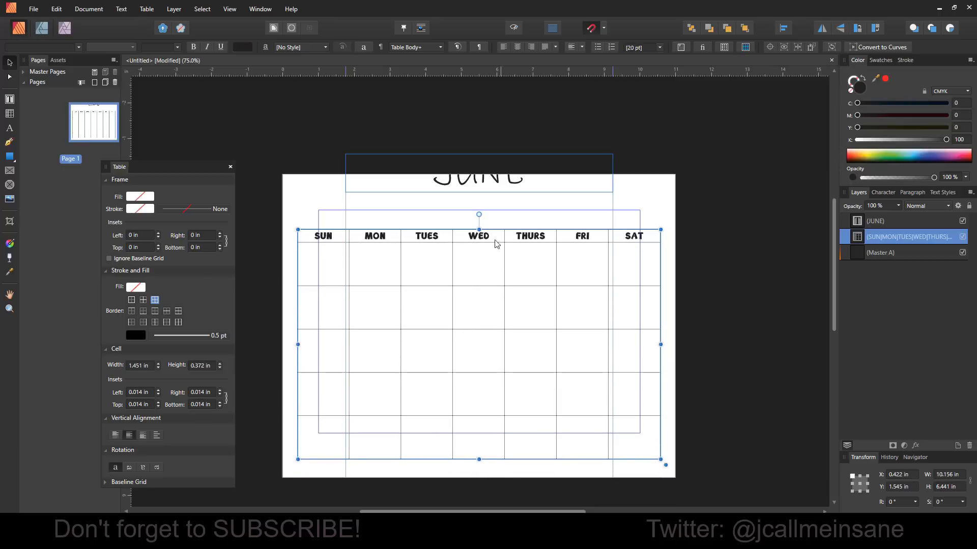
pyautogui.moveTo(473, 184); pyautogui.dragTo(474, 211)
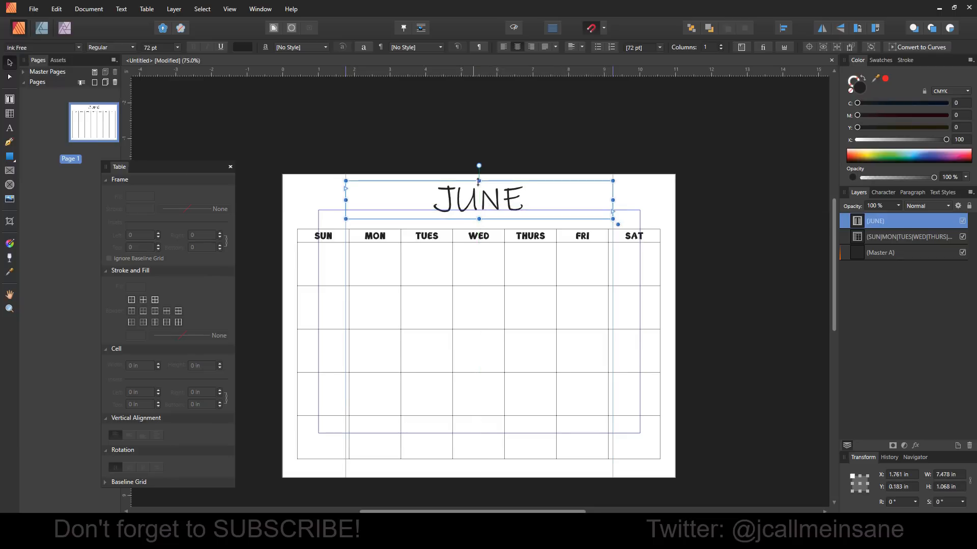
pyautogui.click(502, 152)
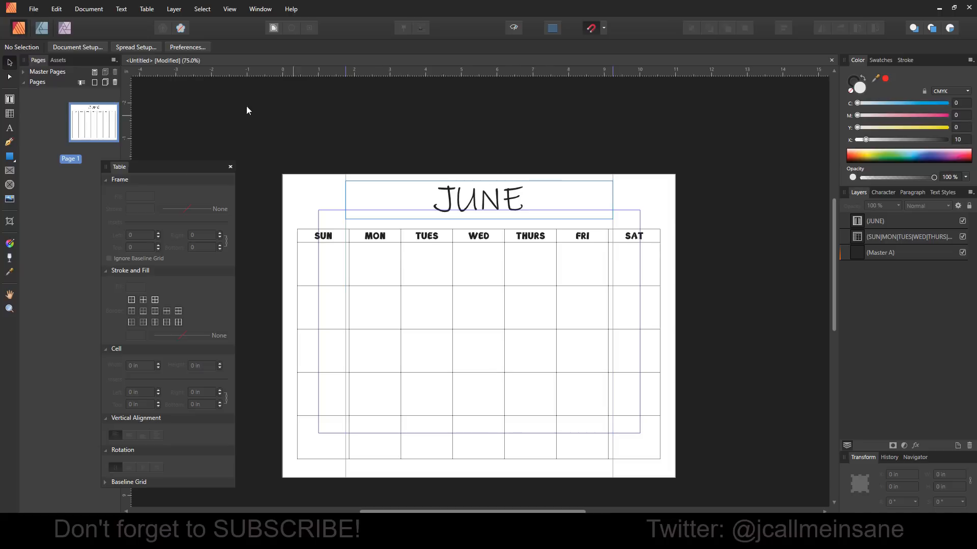
# - Duplicate Page 1 and move the floating Table panel clear of the page thumbnails
pyautogui.rightClick(95, 136)
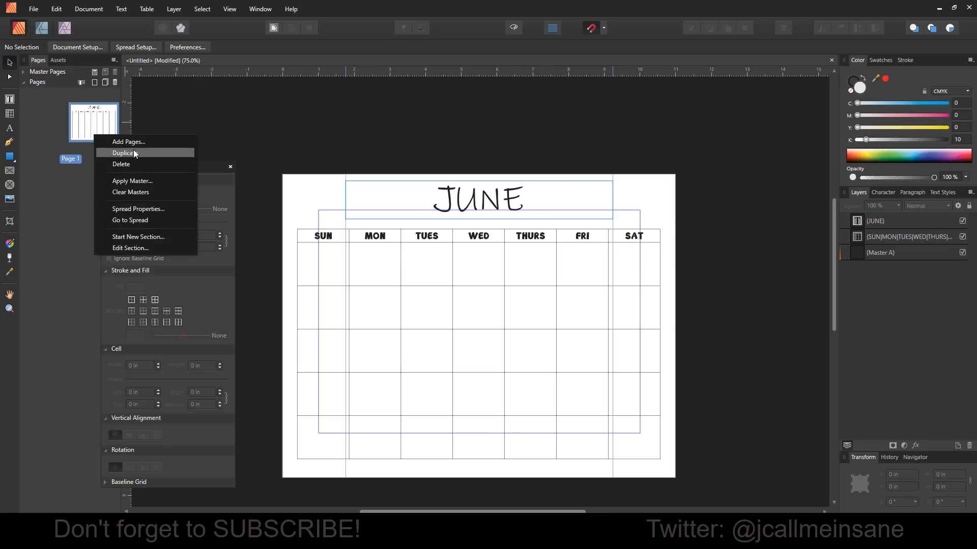
pyautogui.click(133, 150)
pyautogui.moveTo(160, 170); pyautogui.dragTo(227, 152)
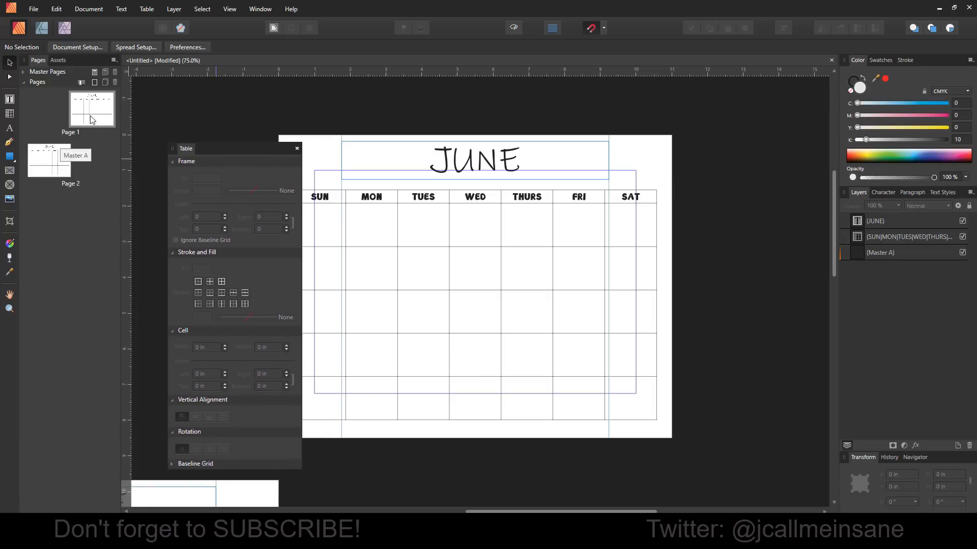
# - Expand the master pages and apply Master A to Page 1, replacing the existing master
pyautogui.click(23, 72)
pyautogui.click(71, 104)
pyautogui.rightClick(70, 105)
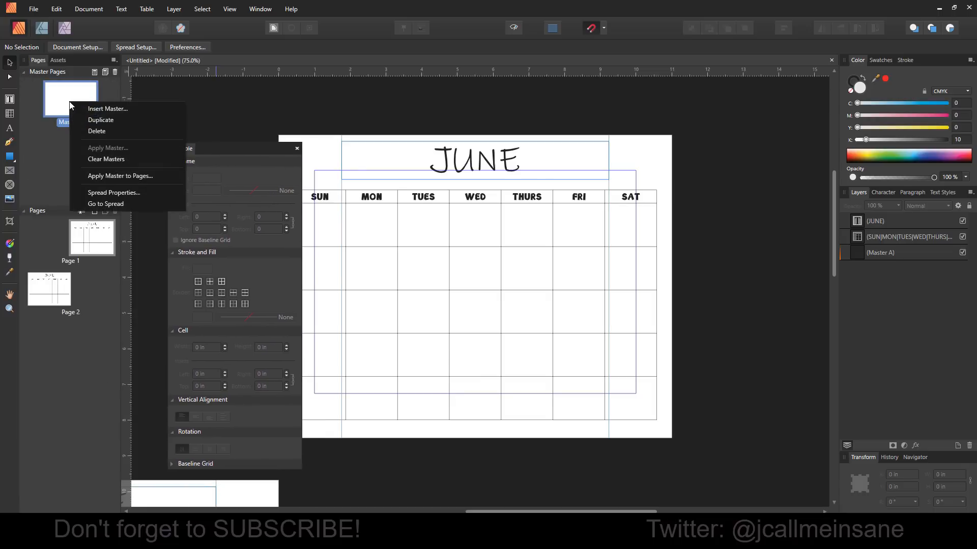
pyautogui.click(55, 181)
pyautogui.click(88, 228)
pyautogui.rightClick(89, 227)
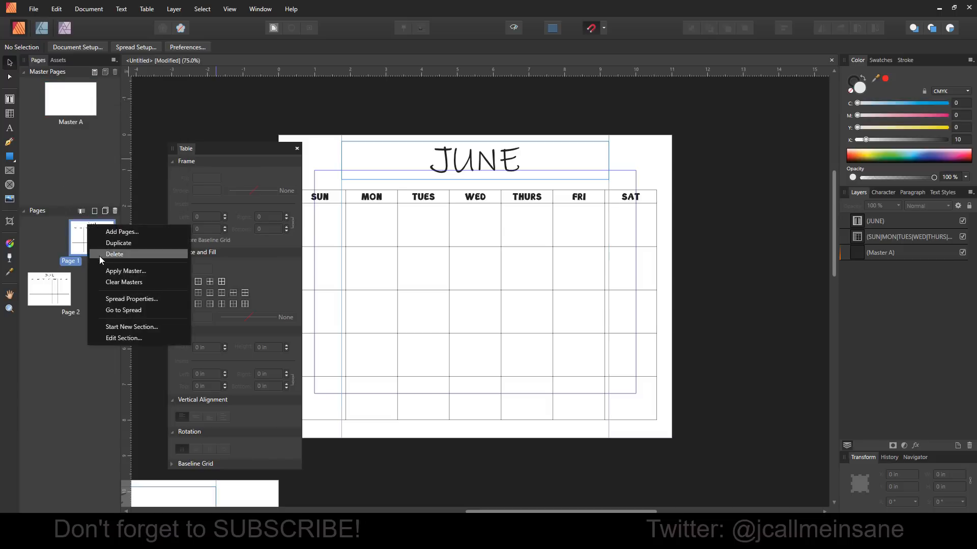
pyautogui.click(107, 268)
pyautogui.click(517, 324)
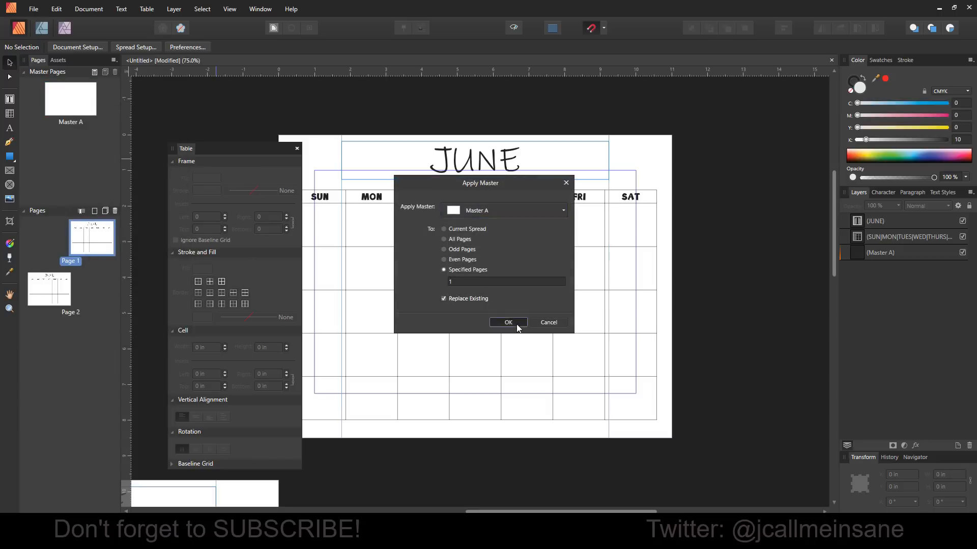
# - Open Master A and change its Letter-size spread to landscape, 11 by 8.5 in
pyautogui.rightClick(70, 108)
pyautogui.doubleClick(66, 102)
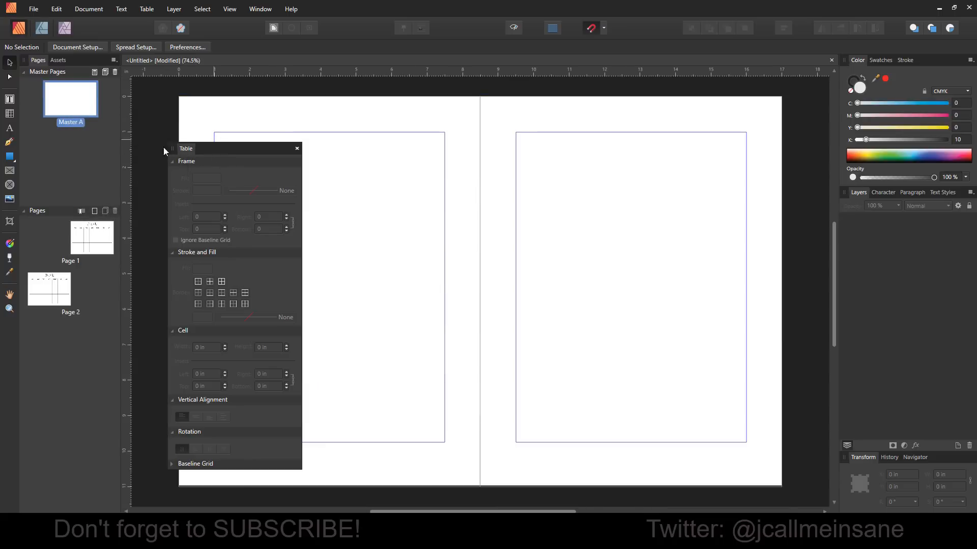
pyautogui.doubleClick(84, 106)
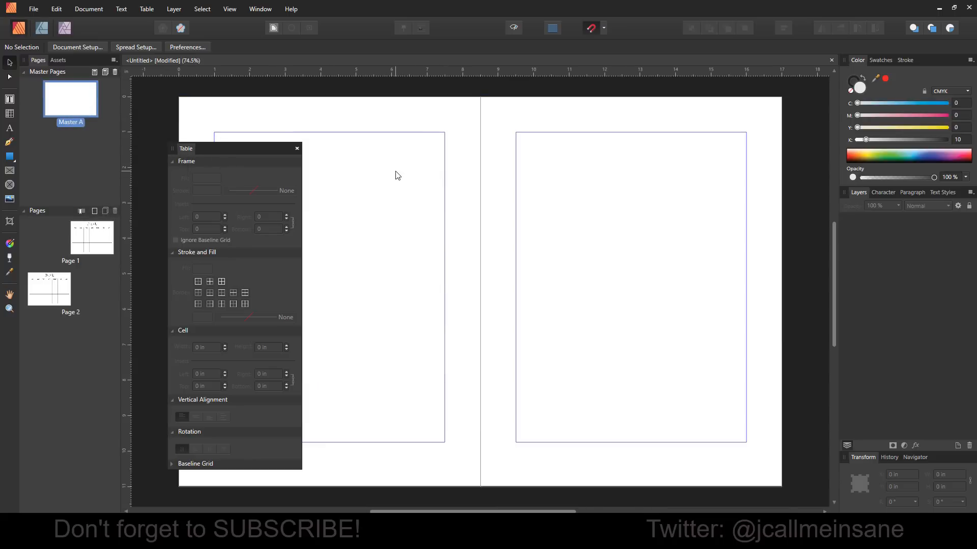
pyautogui.rightClick(87, 102)
pyautogui.click(121, 193)
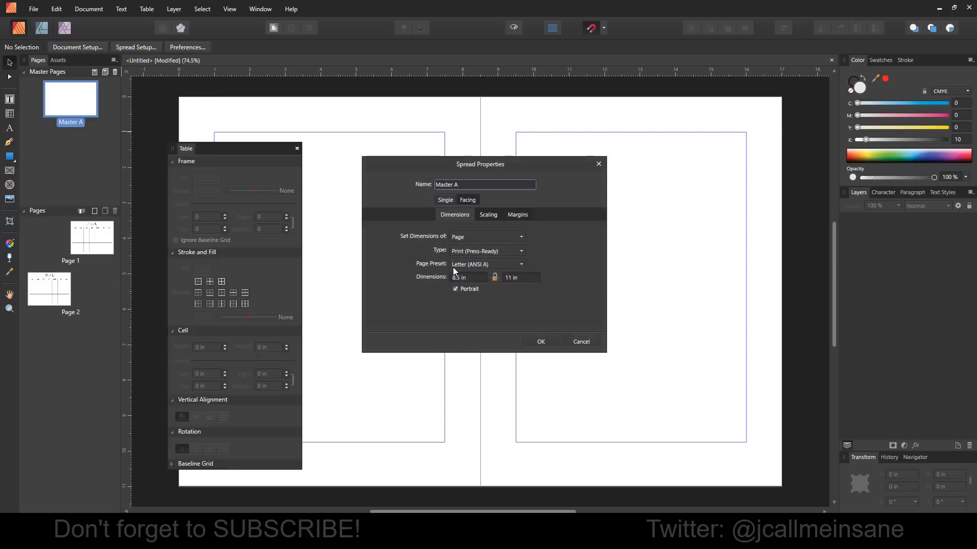
pyautogui.click(541, 341)
# - Change Master A from a facing spread to a single page in its spread properties
pyautogui.rightClick(74, 104)
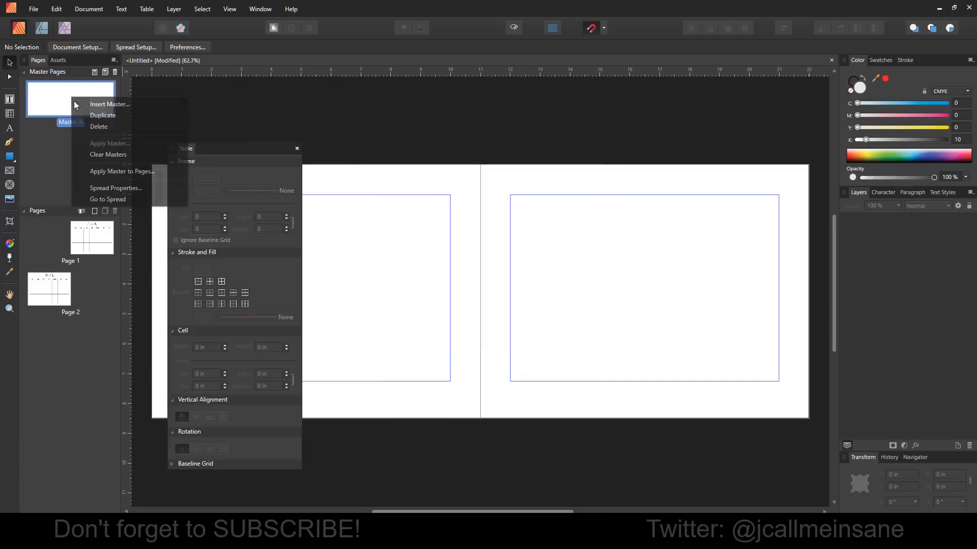
pyautogui.click(123, 188)
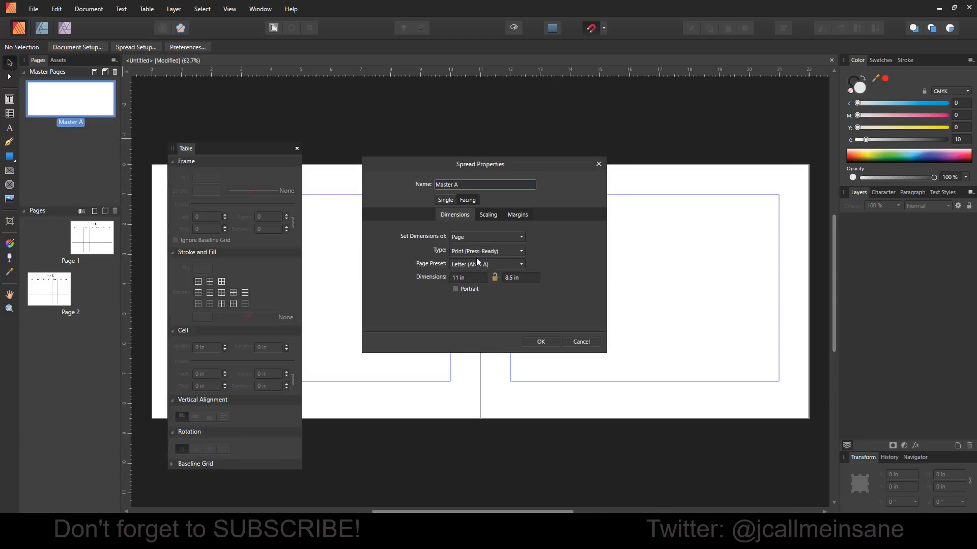
pyautogui.click(480, 252)
pyautogui.click(483, 258)
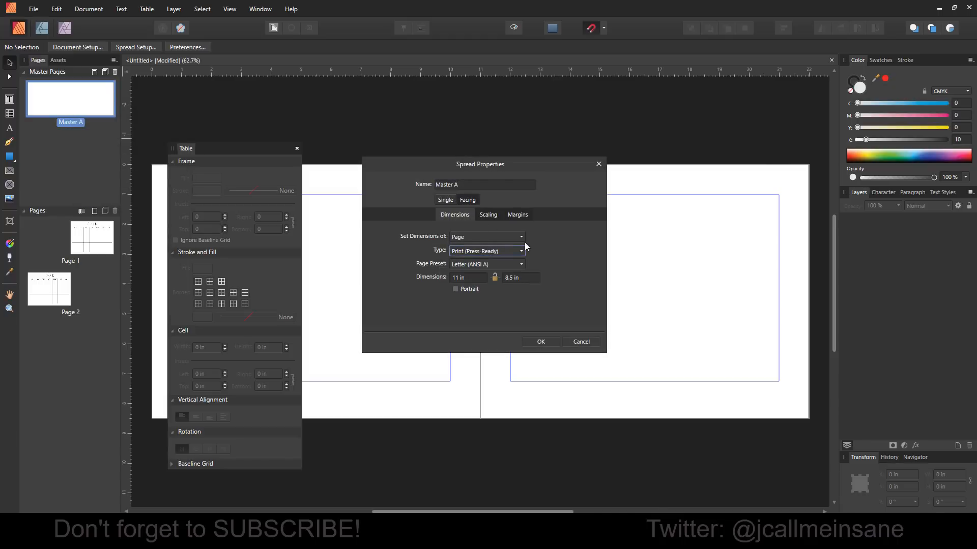
pyautogui.click(487, 216)
pyautogui.click(455, 200)
pyautogui.click(540, 341)
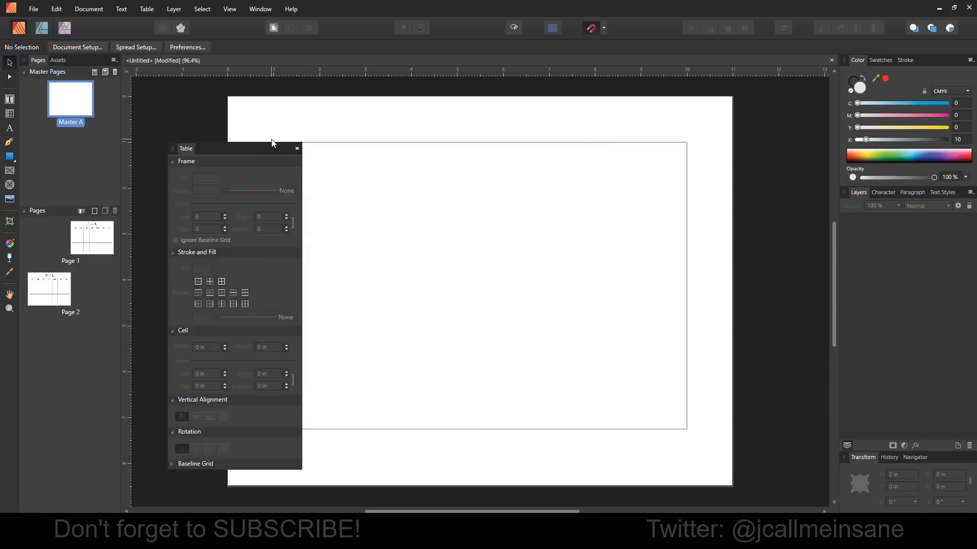
# - Dock the Table panel with the Layers panel, and copy Page 1's JUNE title and calendar table onto Master A
pyautogui.click(99, 227)
pyautogui.moveTo(293, 150); pyautogui.dragTo(849, 193)
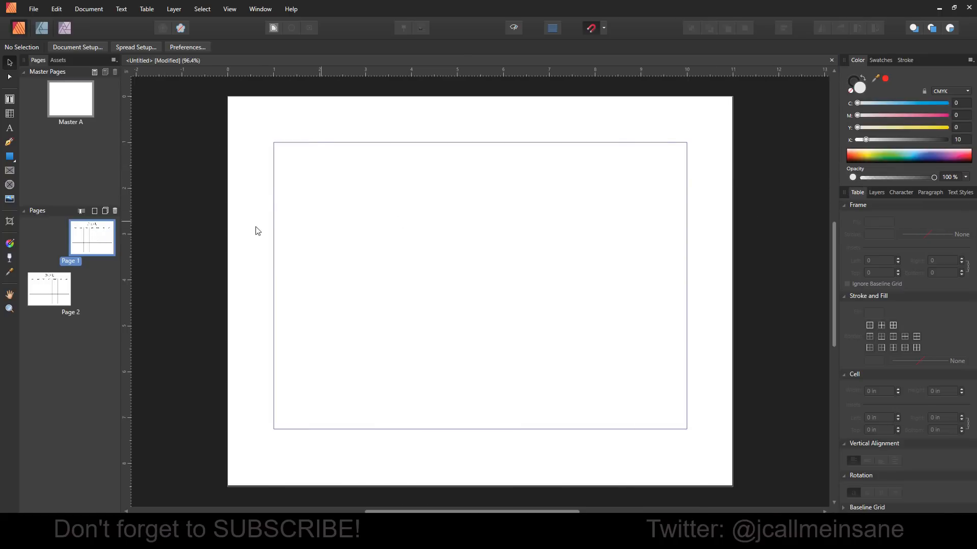
pyautogui.doubleClick(96, 235)
pyautogui.moveTo(226, 96); pyautogui.dragTo(760, 495)
pyautogui.click(71, 96)
pyautogui.doubleClick(71, 95)
pyautogui.hotkey('ctrl', 'v')
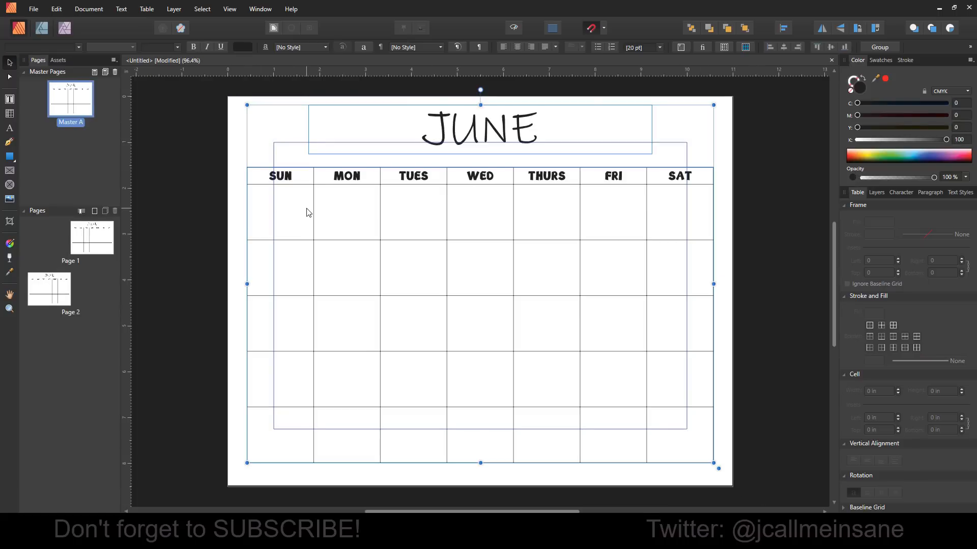
pyautogui.click(752, 293)
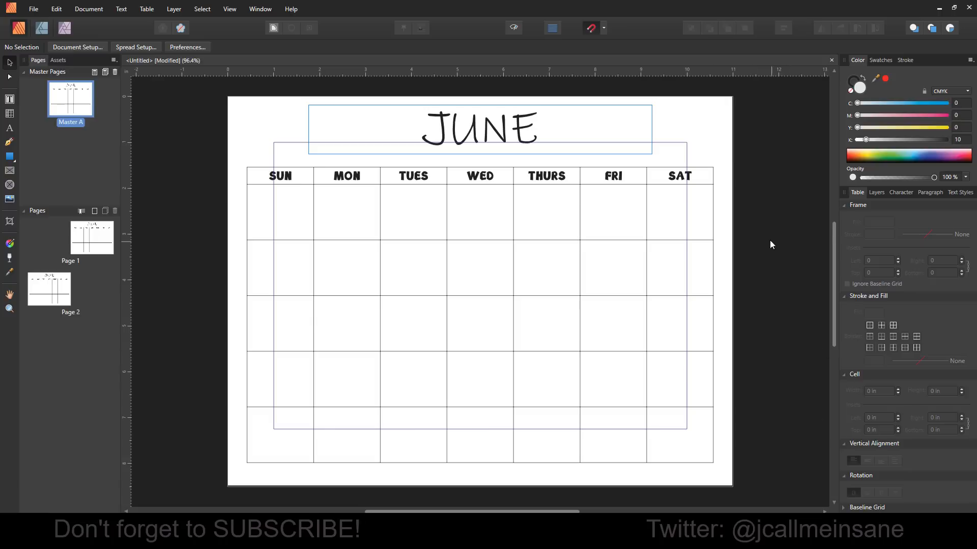
# - Replace the JUNE title on Master A with MONTH and deselect the text frame
pyautogui.scroll(-1, 750, 282)
pyautogui.scroll(2, 749, 297)
pyautogui.scroll(-1, 750, 297)
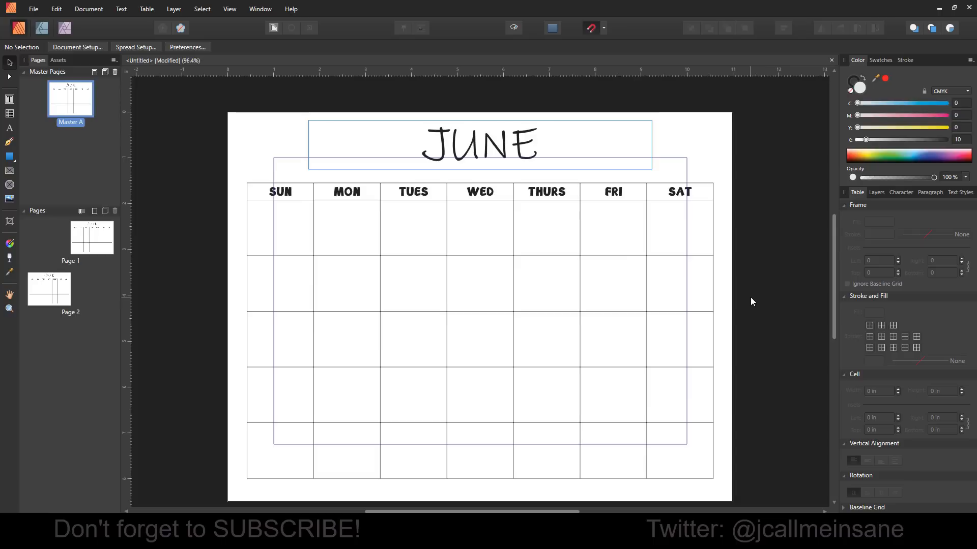
pyautogui.doubleClick(477, 145)
pyautogui.doubleClick(474, 141)
pyautogui.write('MONTH')
pyautogui.press('Escape')
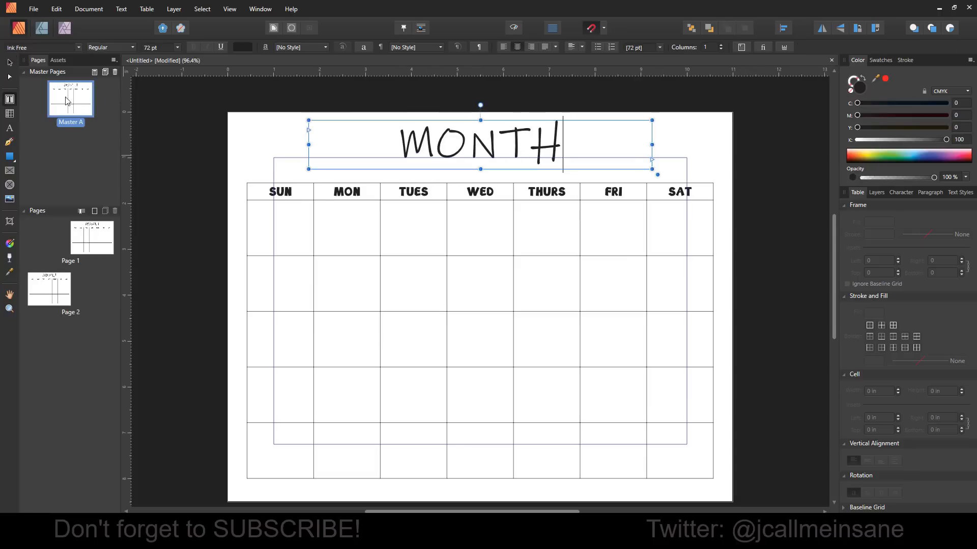
pyautogui.click(10, 62)
pyautogui.click(193, 163)
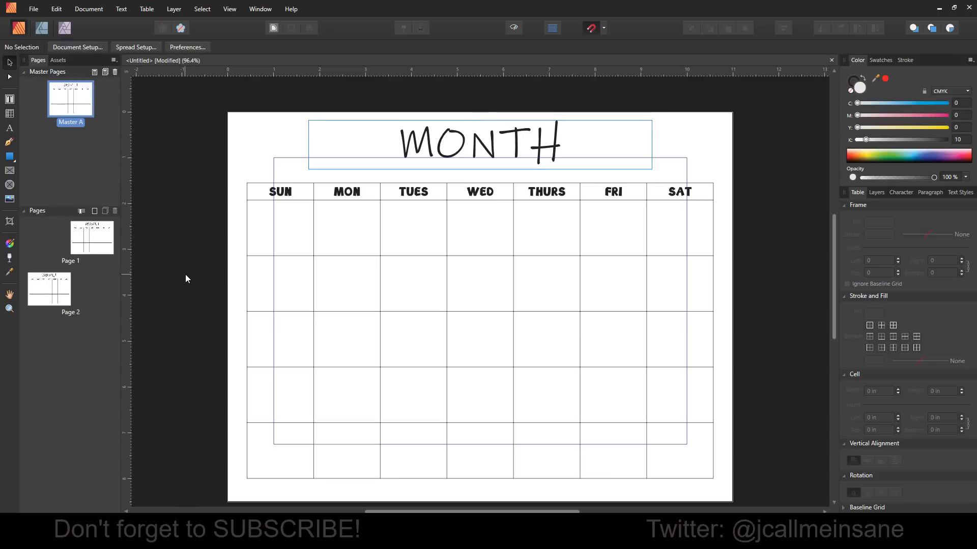
# - Delete Page 1's own JUNE title frame and calendar table so only the master page's copies are left
pyautogui.doubleClick(54, 279)
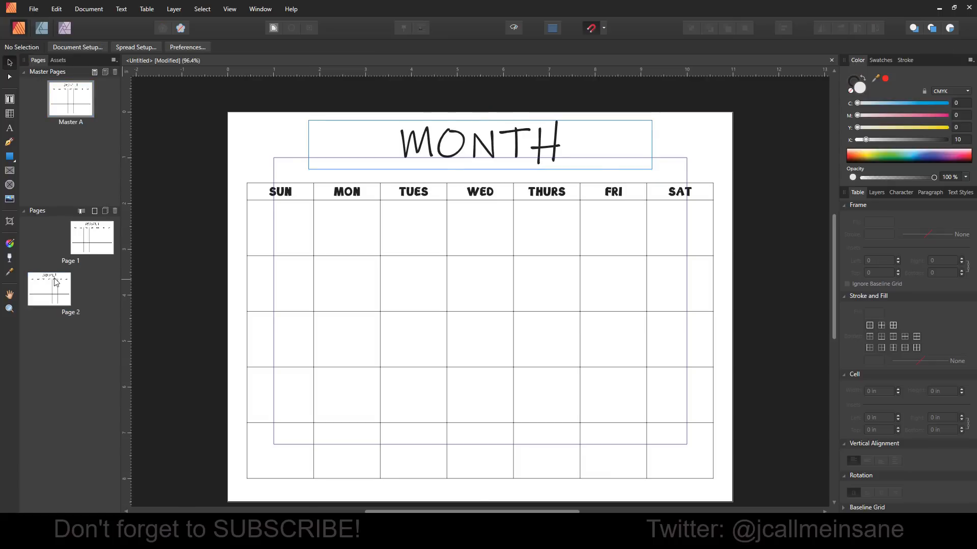
pyautogui.doubleClick(93, 228)
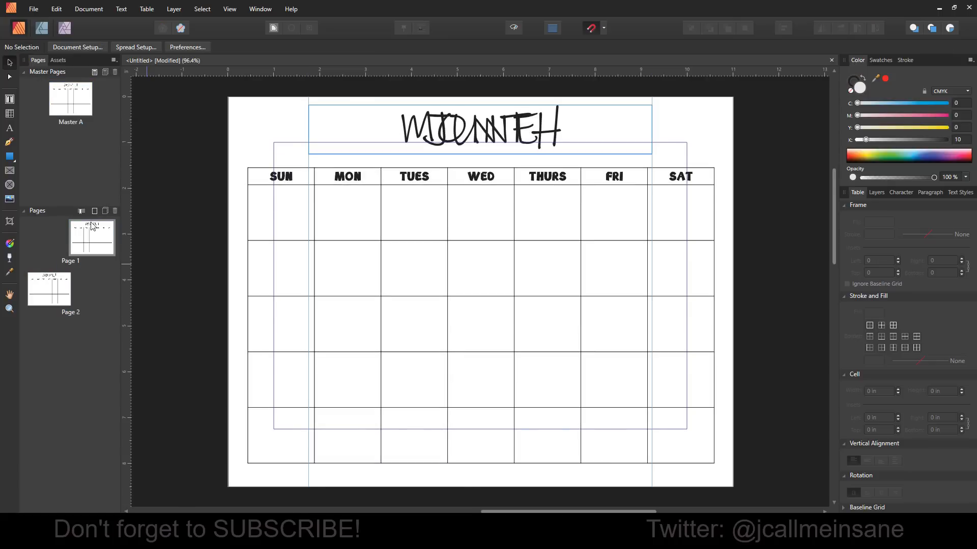
pyautogui.click(412, 127)
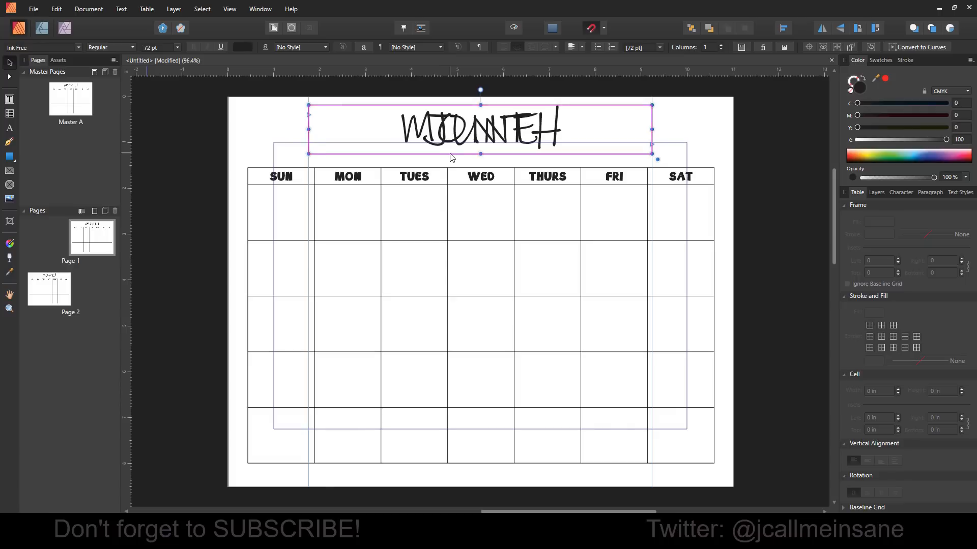
pyautogui.press('Delete')
pyautogui.click(458, 172)
pyautogui.press('t')
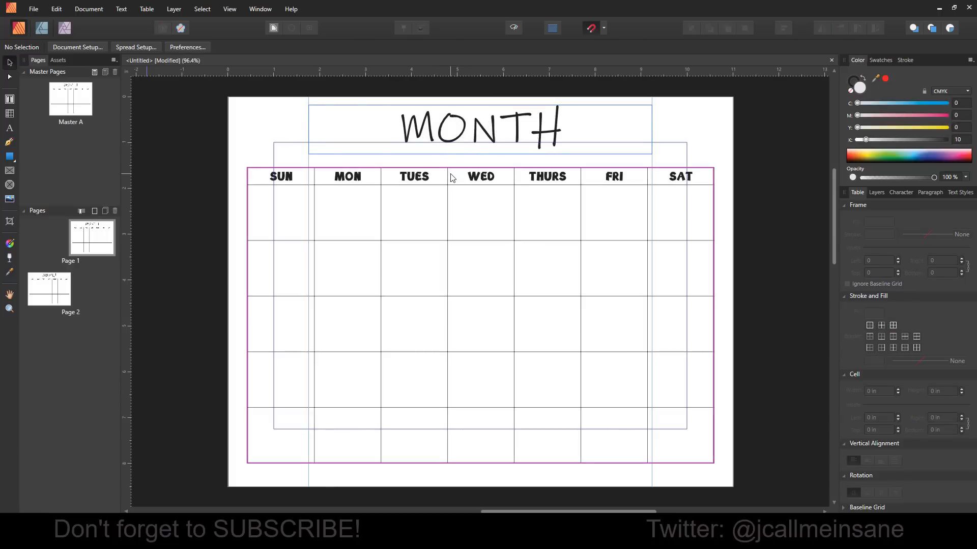
# - Replace the MONTH placeholder title on Page 1 with JUNE
pyautogui.doubleClick(445, 137)
pyautogui.hotkey('ctrl', '1')
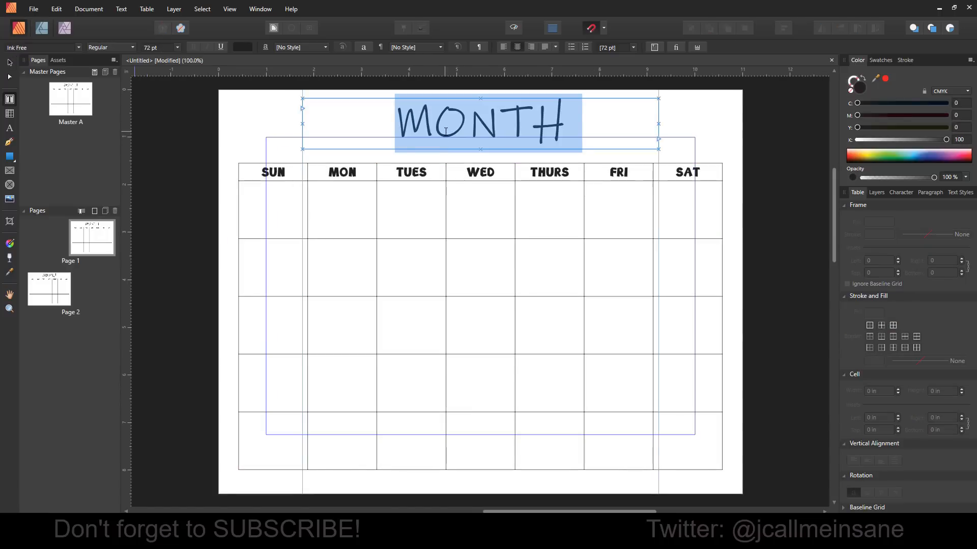
pyautogui.write('JUNE')
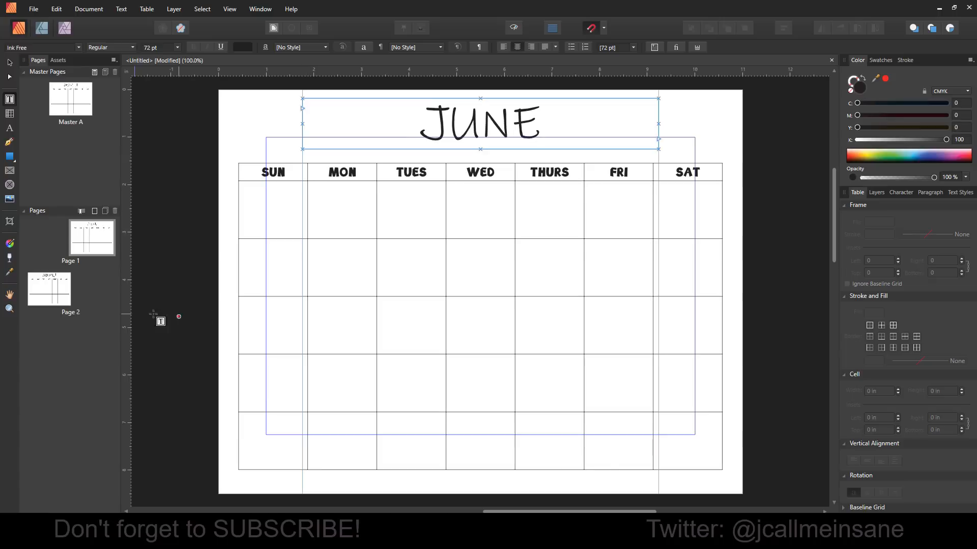
# - Open Page 2 and delete its own overlapping title frame and calendar table, keeping the master page's copies
pyautogui.click(71, 296)
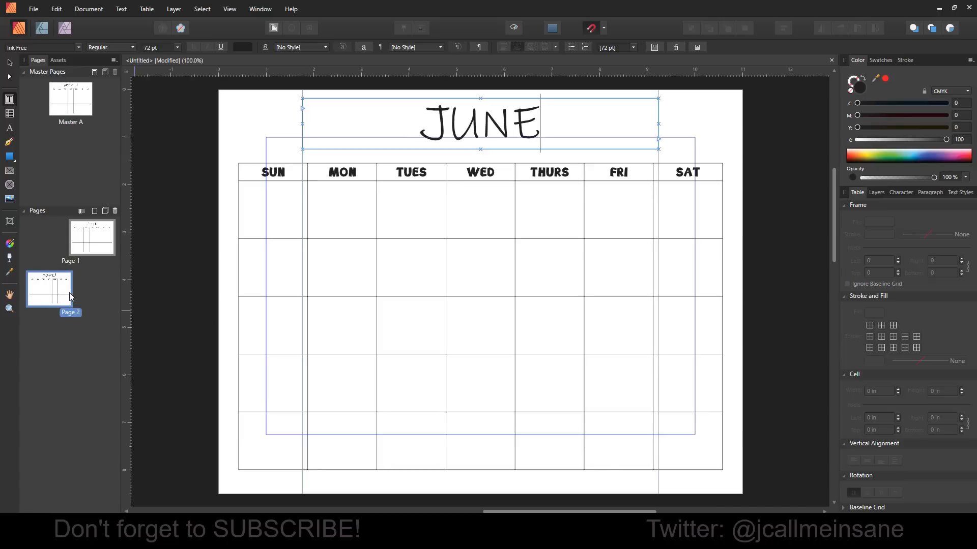
pyautogui.click(433, 121)
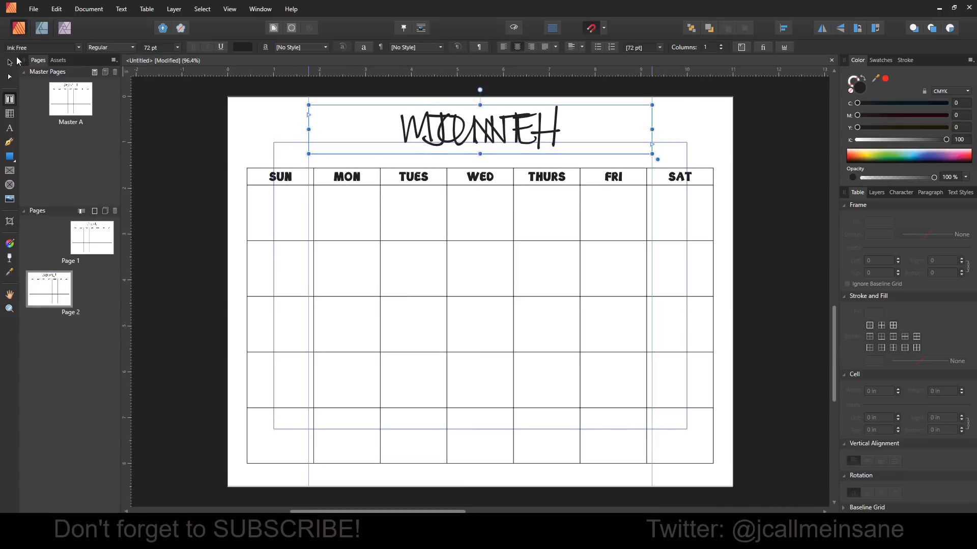
pyautogui.click(10, 62)
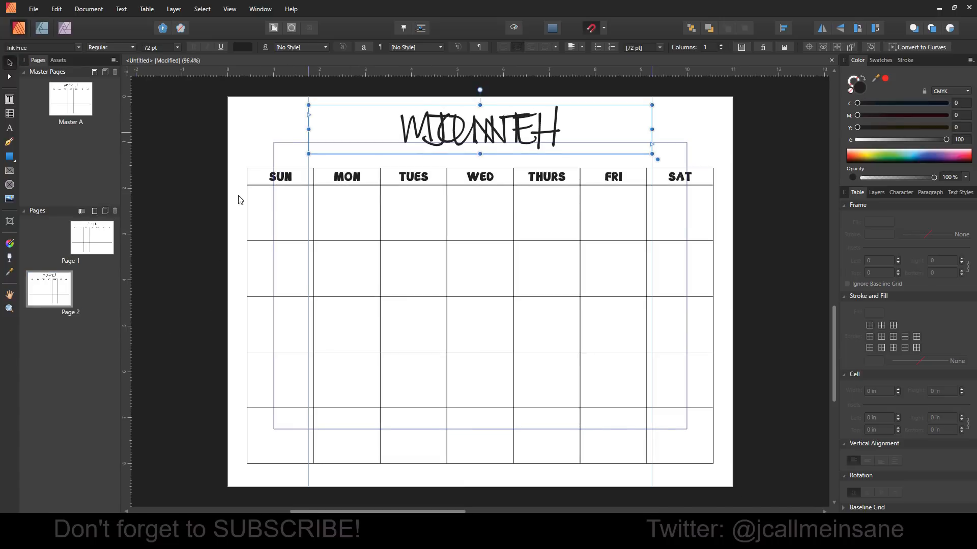
pyautogui.click(173, 188)
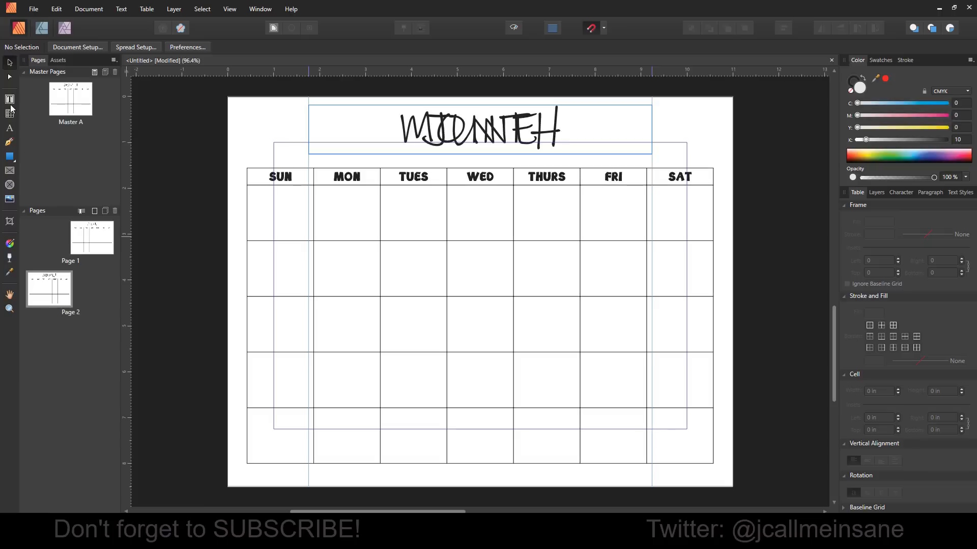
pyautogui.press('t')
pyautogui.press('v')
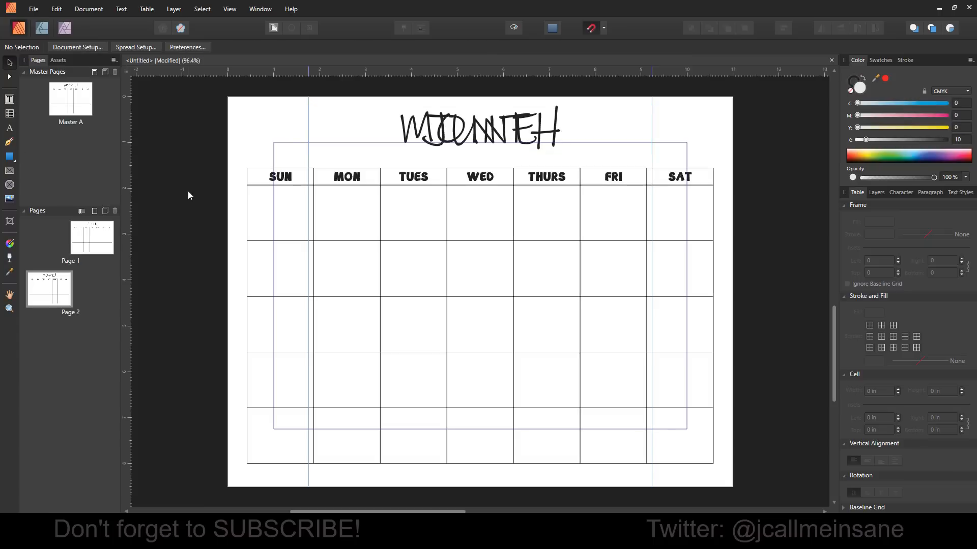
pyautogui.click(462, 134)
pyautogui.click(465, 179)
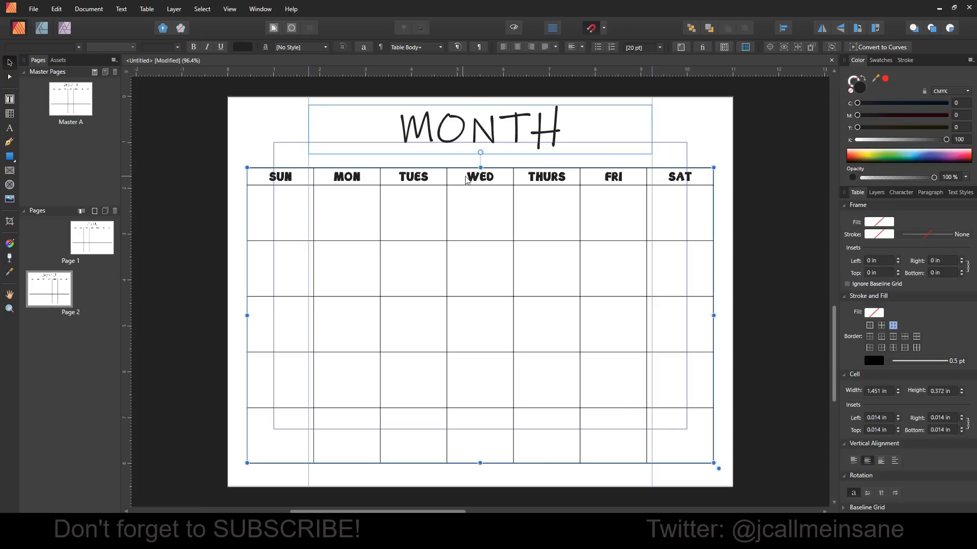
pyautogui.press('t')
# - Replace the MONTH placeholder title on Page 2 with JULY and deselect the text frame
pyautogui.doubleClick(470, 128)
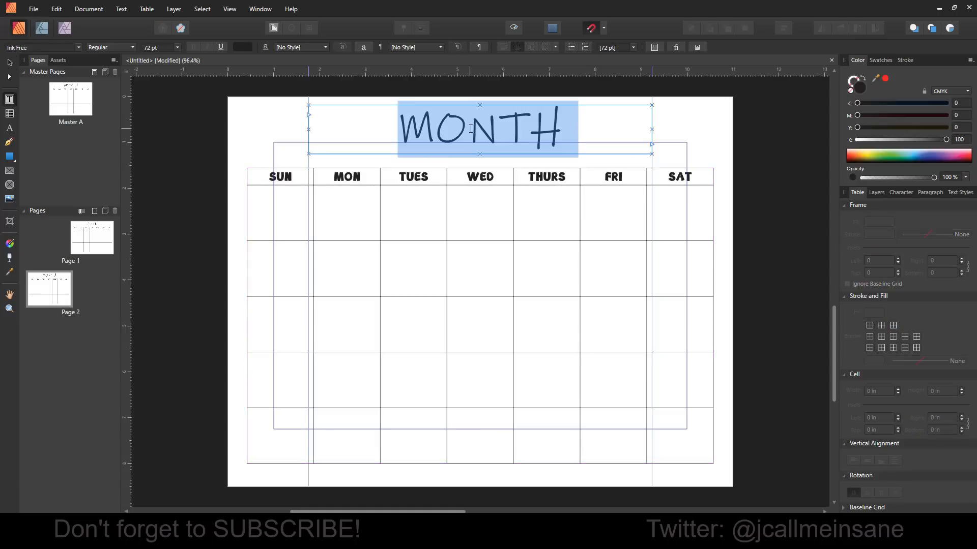
pyautogui.write('july')
pyautogui.press('BackSpace')
pyautogui.press('BackSpace')
pyautogui.press('BackSpace')
pyautogui.press('BackSpace')
pyautogui.write('JULY')
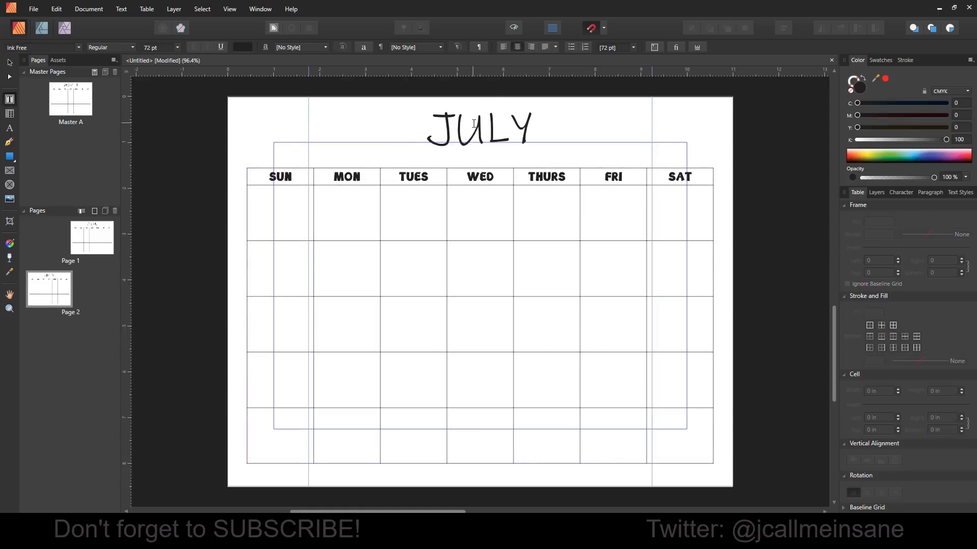
pyautogui.write('v')
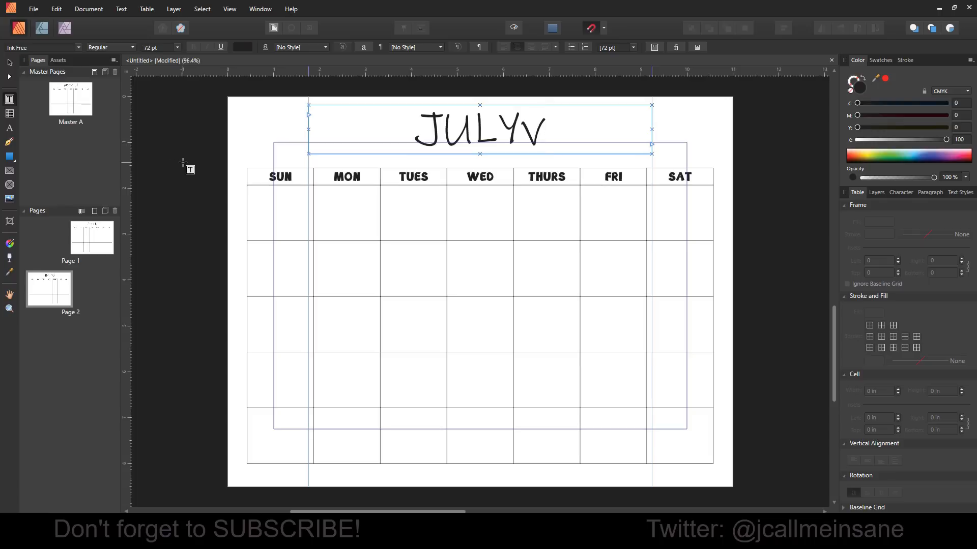
pyautogui.press('BackSpace')
pyautogui.press('Escape')
pyautogui.press('Escape')
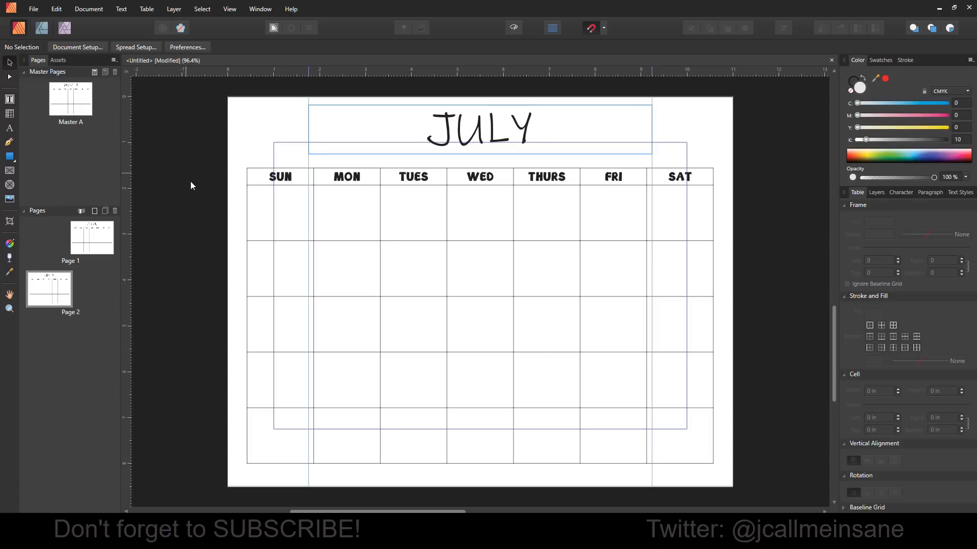
# - Review the calendars on Page 1 and Page 2
pyautogui.scroll(-1, 216, 209)
pyautogui.scroll(2, 219, 212)
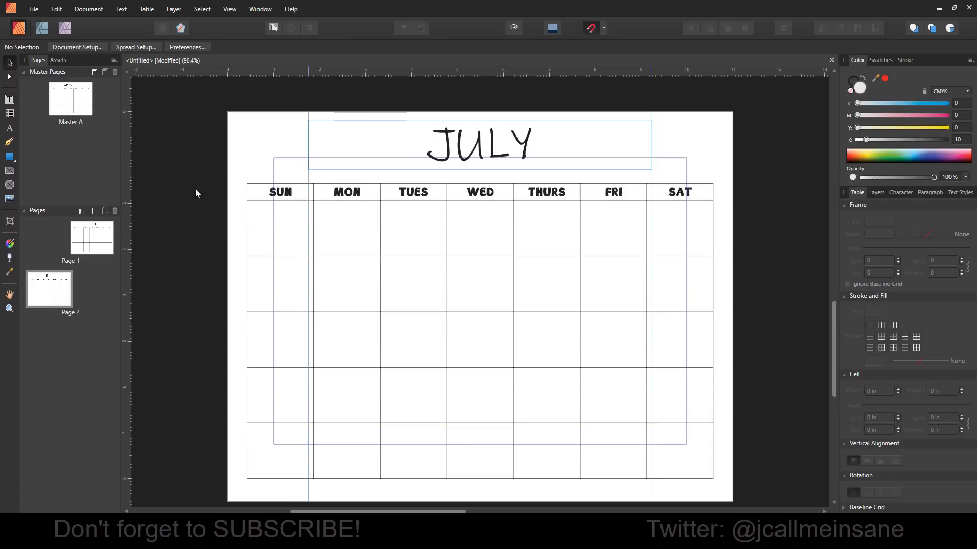
pyautogui.press('t')
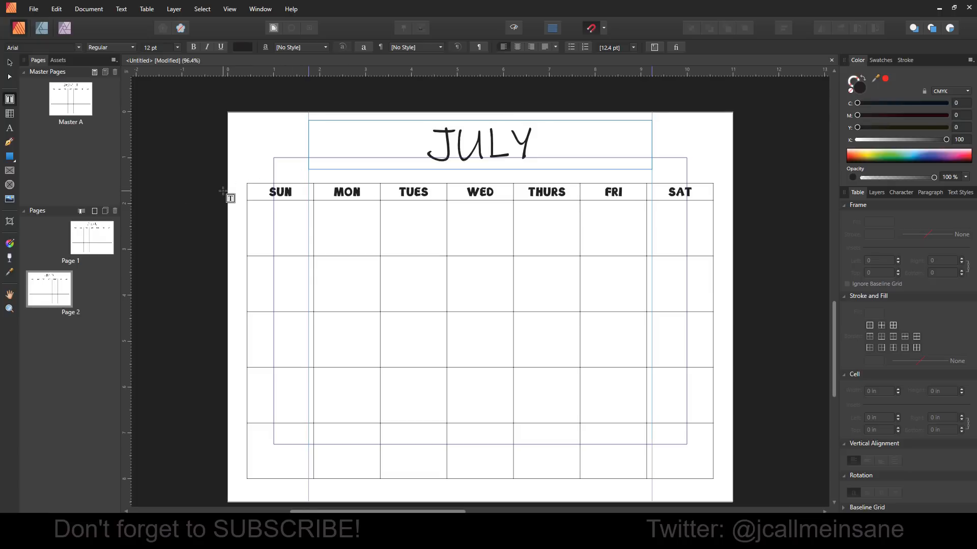
pyautogui.press('v')
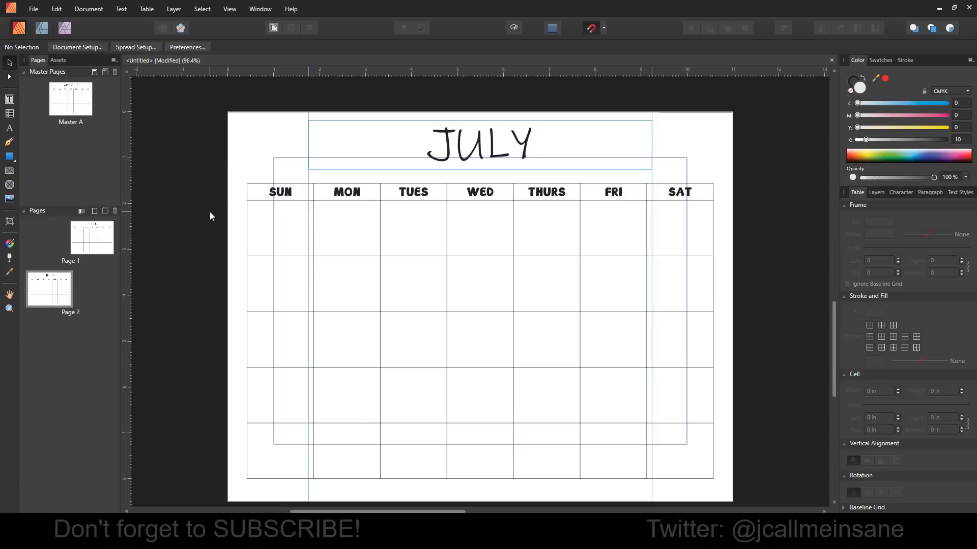
pyautogui.click(99, 247)
pyautogui.click(62, 295)
pyautogui.click(85, 260)
pyautogui.click(62, 290)
pyautogui.doubleClick(101, 248)
pyautogui.doubleClick(59, 286)
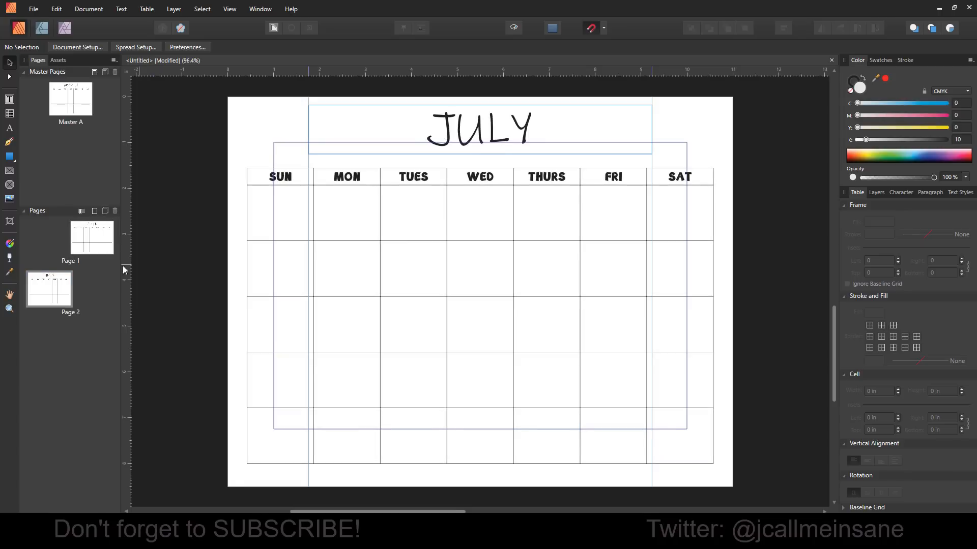
# - Try duplicating Page 2, and delete the extra page beside it
pyautogui.rightClick(60, 277)
pyautogui.click(92, 308)
pyautogui.click(93, 291)
pyautogui.scroll(1, 645, 312)
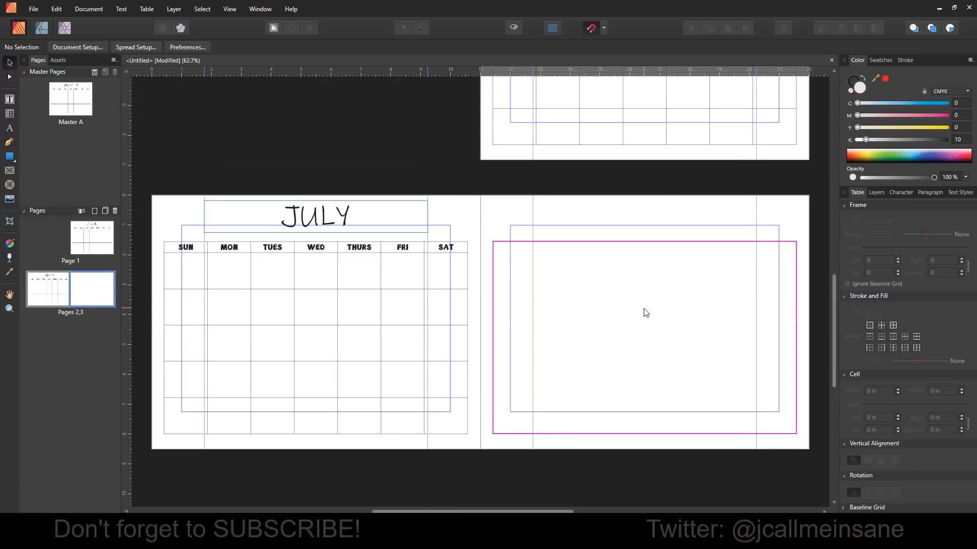
pyautogui.rightClick(104, 299)
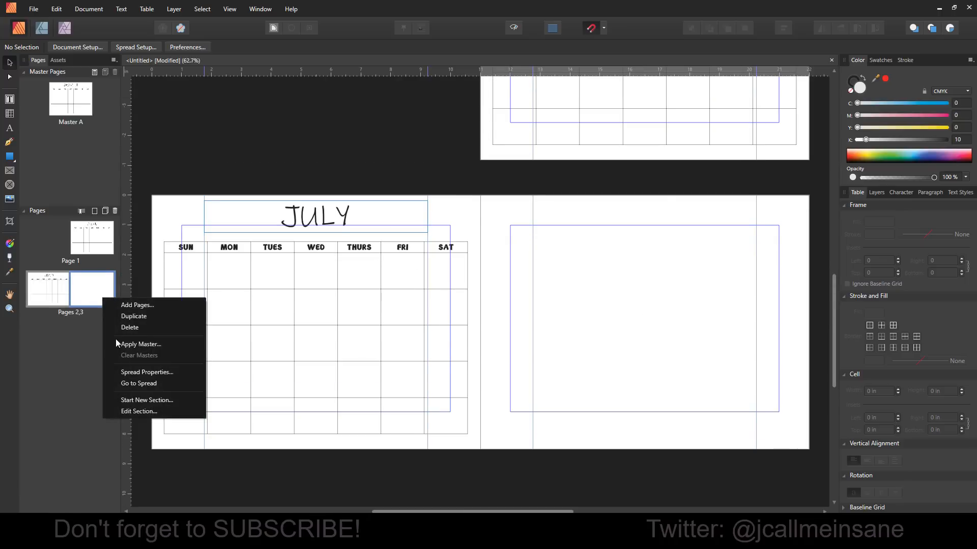
pyautogui.click(110, 327)
# - Add 2 pages after Page 2 based on Master A
pyautogui.rightClick(87, 285)
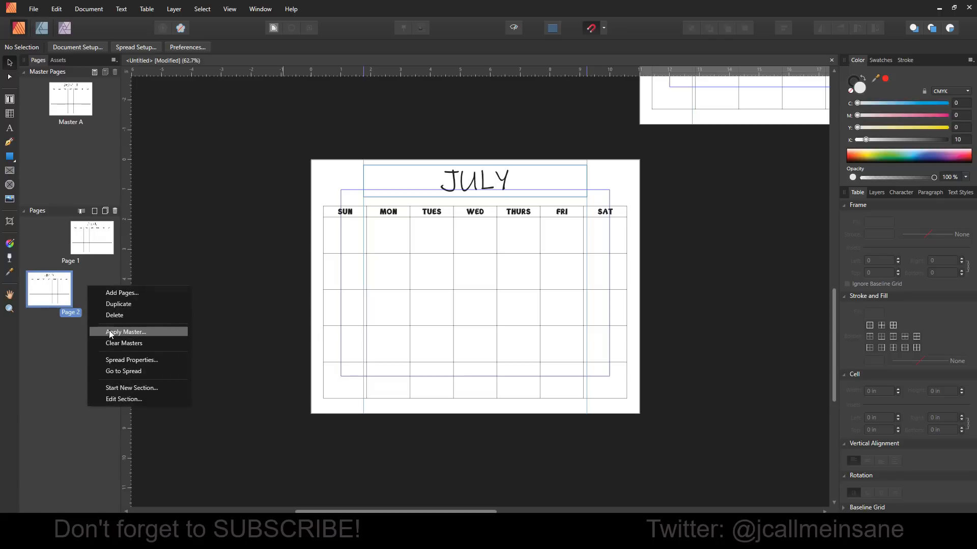
pyautogui.click(108, 294)
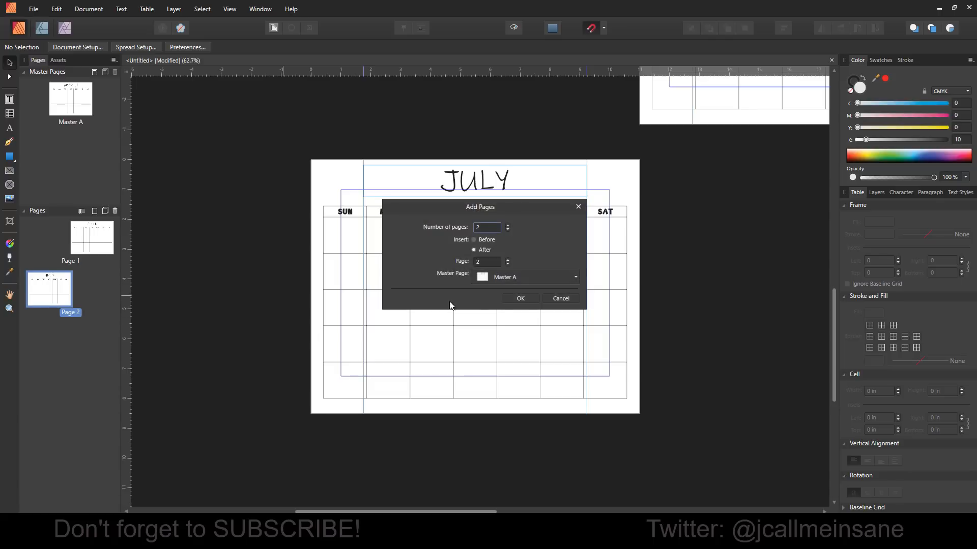
pyautogui.click(520, 298)
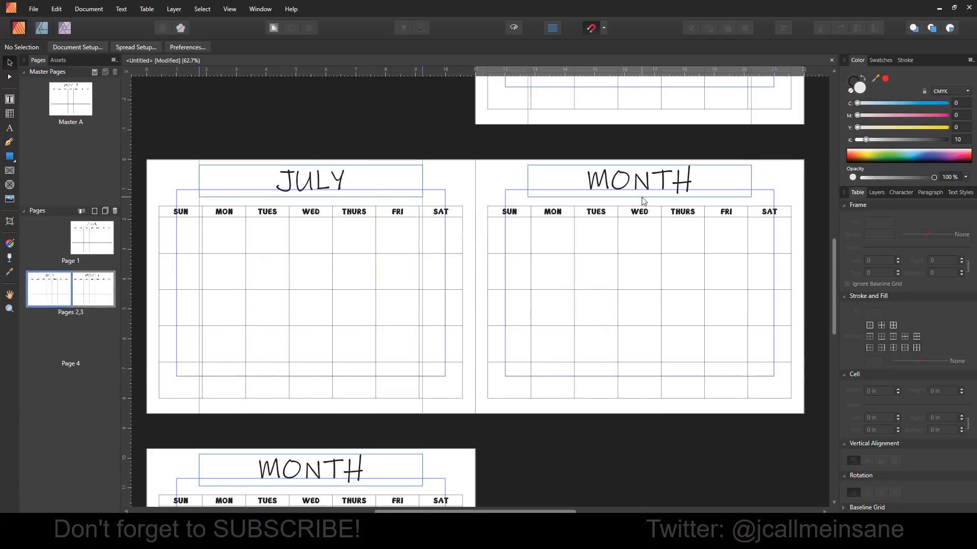
# - Replace the MONTH placeholder title on Page 3 with AUGUST
pyautogui.scroll(-3, 570, 397)
pyautogui.scroll(5, 584, 443)
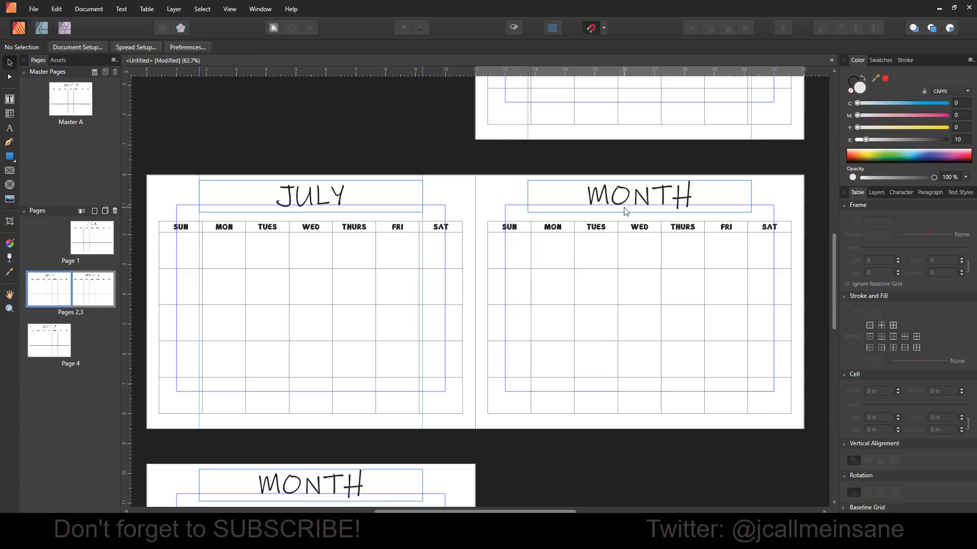
pyautogui.doubleClick(624, 206)
pyautogui.doubleClick(625, 206)
pyautogui.write('AUGUST')
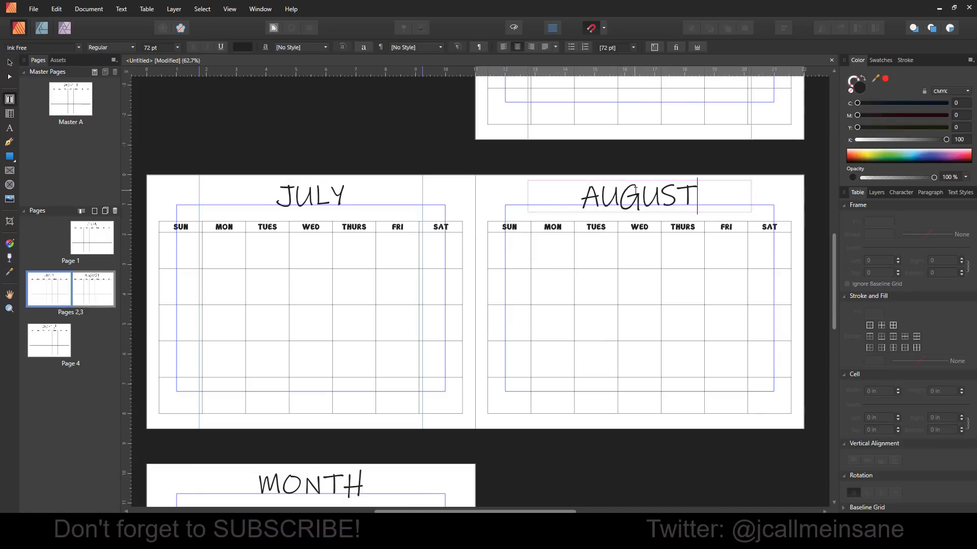
# - Replace the MONTH placeholder title on Page 4 with SEPTEMBER and finish editing the text
pyautogui.scroll(-2, 635, 190)
pyautogui.doubleClick(343, 422)
pyautogui.write('SE')
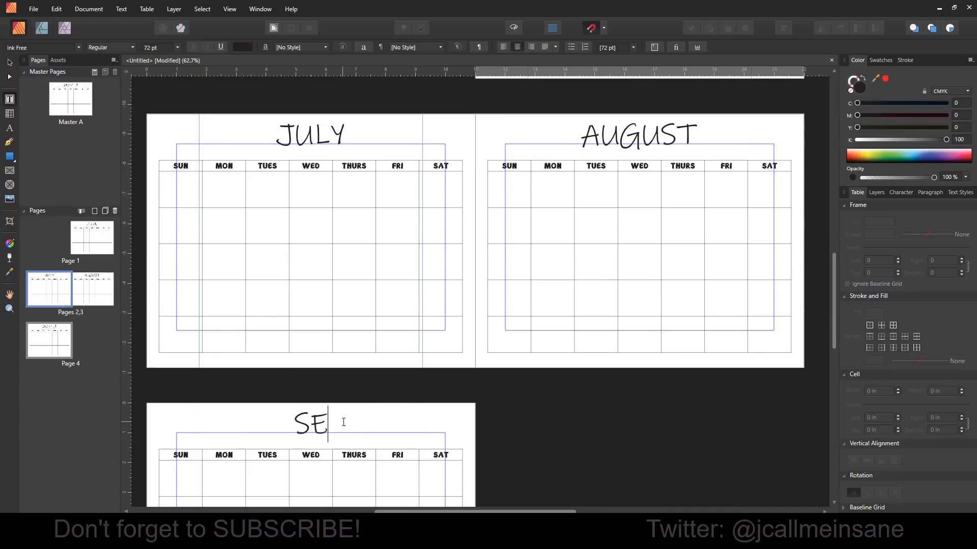
pyautogui.write('PTEMBER')
pyautogui.press('Escape')
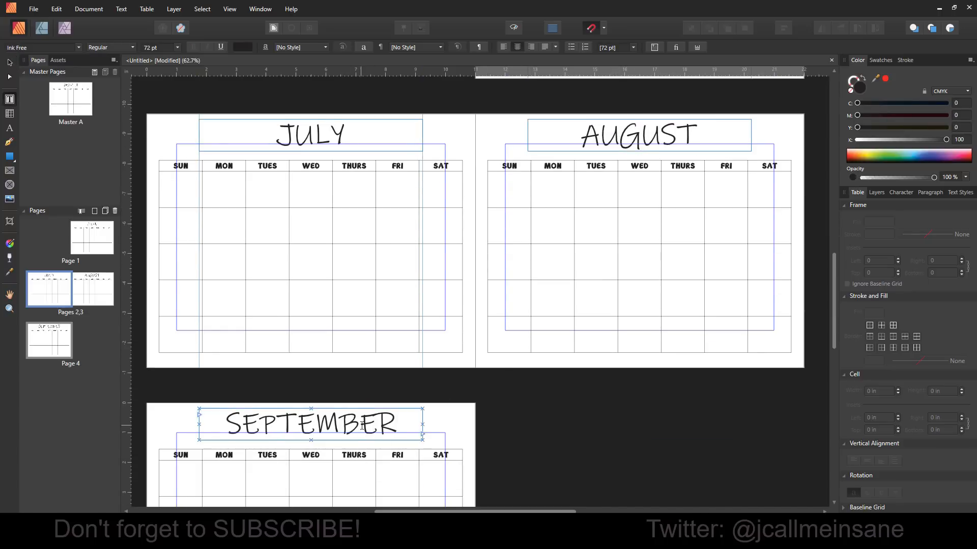
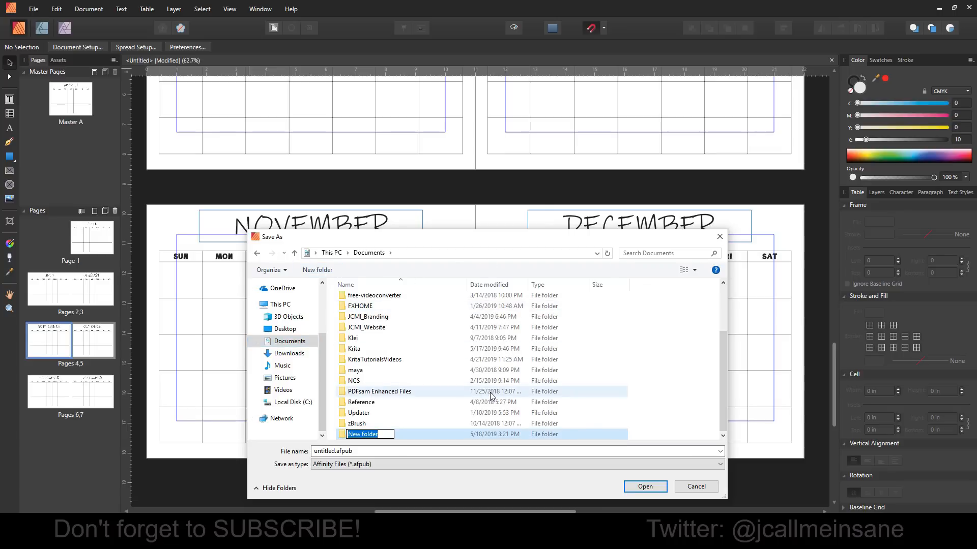
# - Name the new folder in Documents AffinityPublisher and open it as the save location
pyautogui.write('AffinityPulisher')
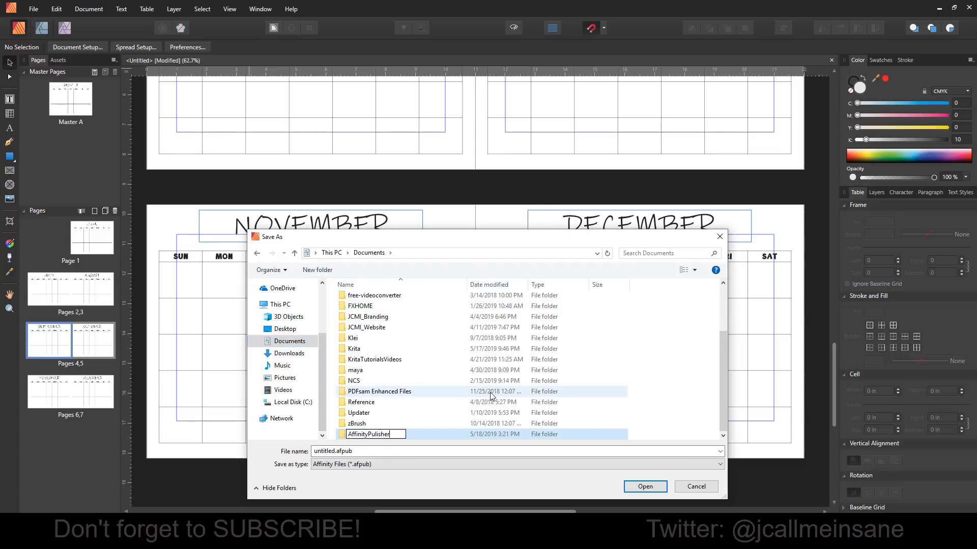
pyautogui.press('Return')
pyautogui.rightClick(389, 432)
pyautogui.click(370, 411)
pyautogui.click(371, 433)
pyautogui.write('b')
pyautogui.press('Return')
pyautogui.doubleClick(418, 436)
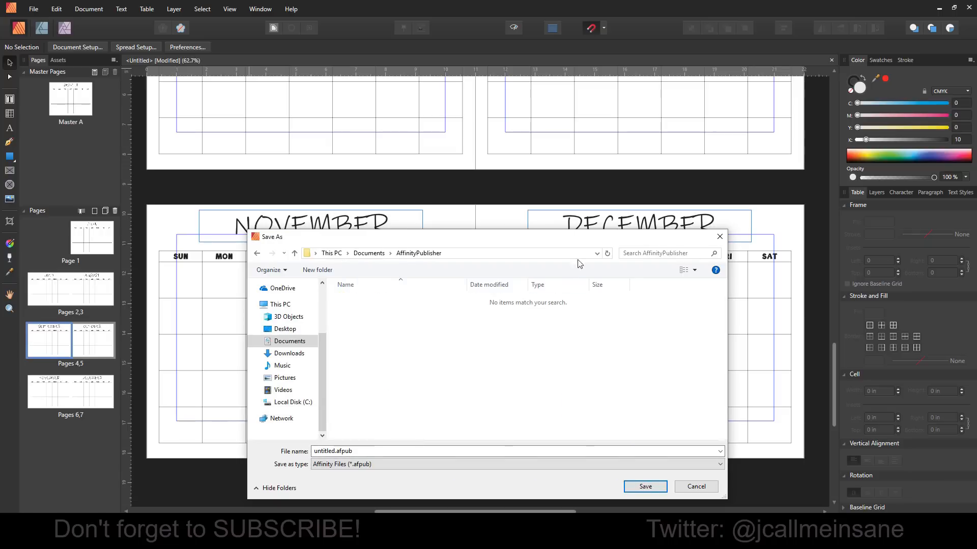
# - Create a subfolder named WIP inside the AffinityPublisher folder
pyautogui.click(317, 270)
pyautogui.write('WiP')
pyautogui.press('Return')
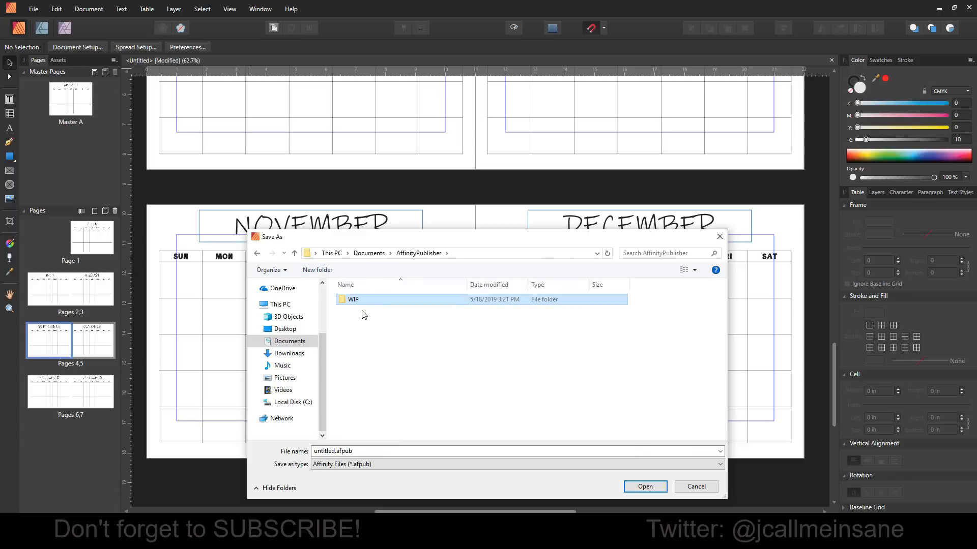
# - Save the document in the WIP folder as an Affinity file named simplecalendar
pyautogui.doubleClick(362, 300)
pyautogui.write('simplecalendar')
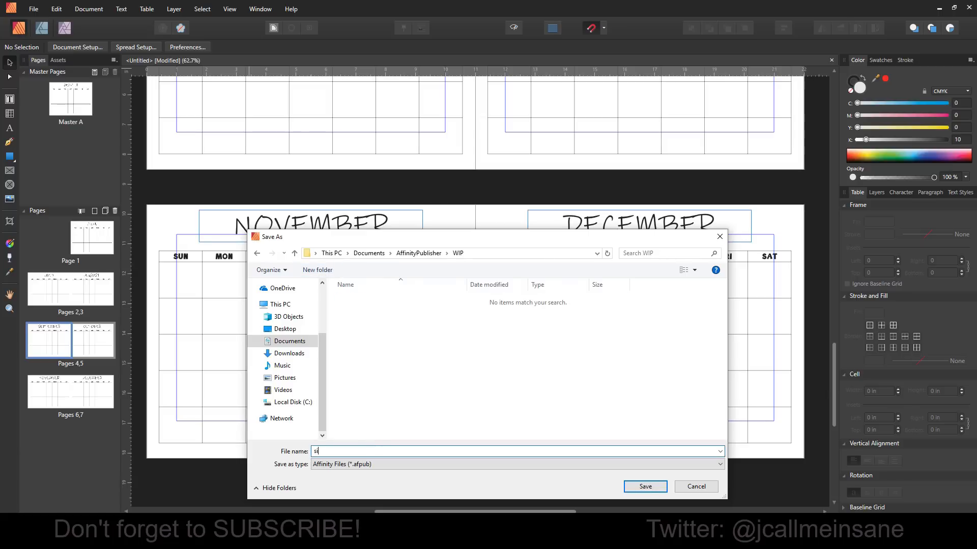
pyautogui.press('Return')
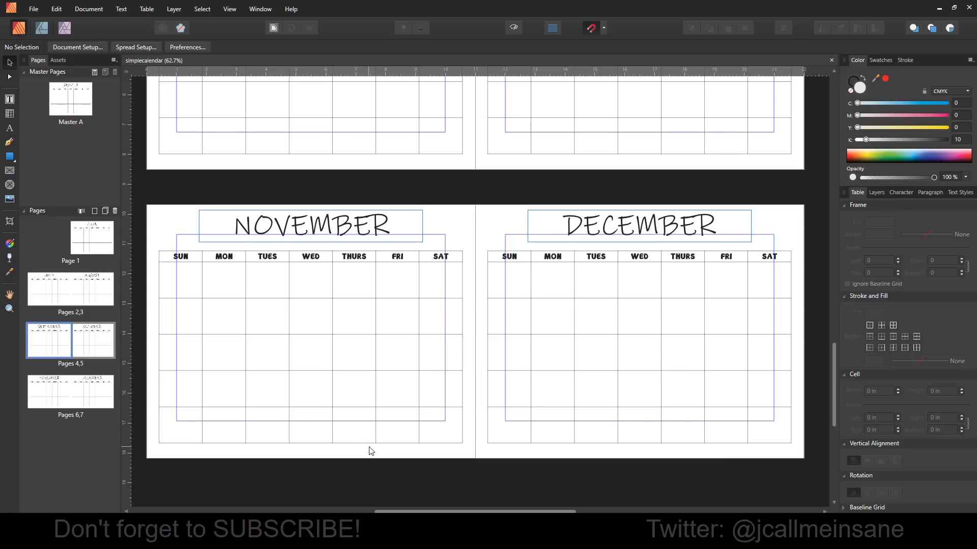
# - Review the month titles and table grids on all calendar pages, from June to December
pyautogui.scroll(10, 371, 451)
pyautogui.scroll(10, 367, 442)
pyautogui.scroll(-6, 366, 456)
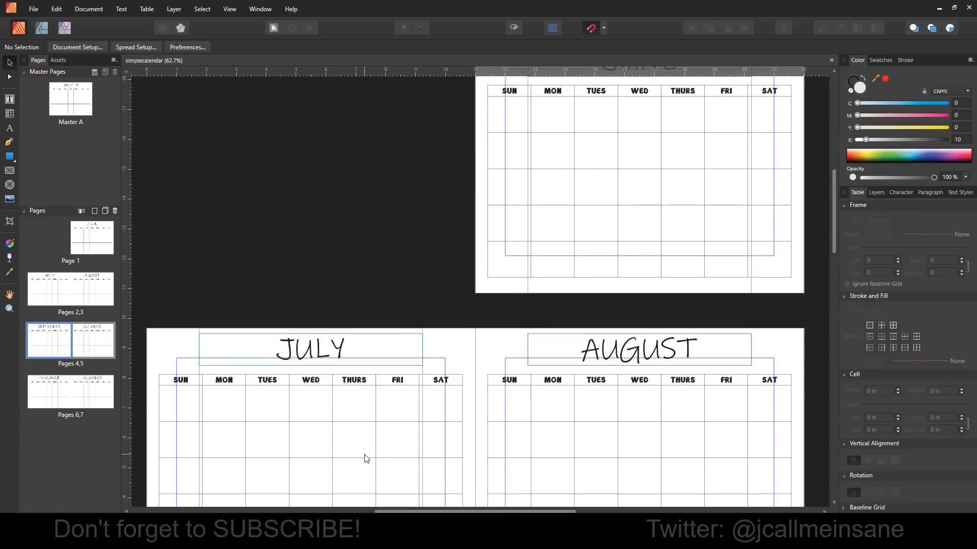
pyautogui.scroll(-6, 366, 458)
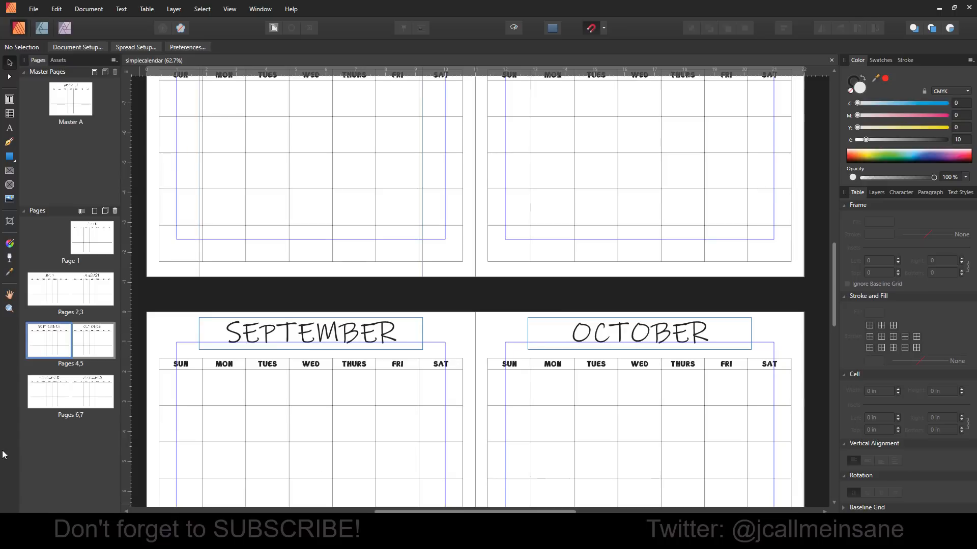
pyautogui.scroll(-3, 458, 305)
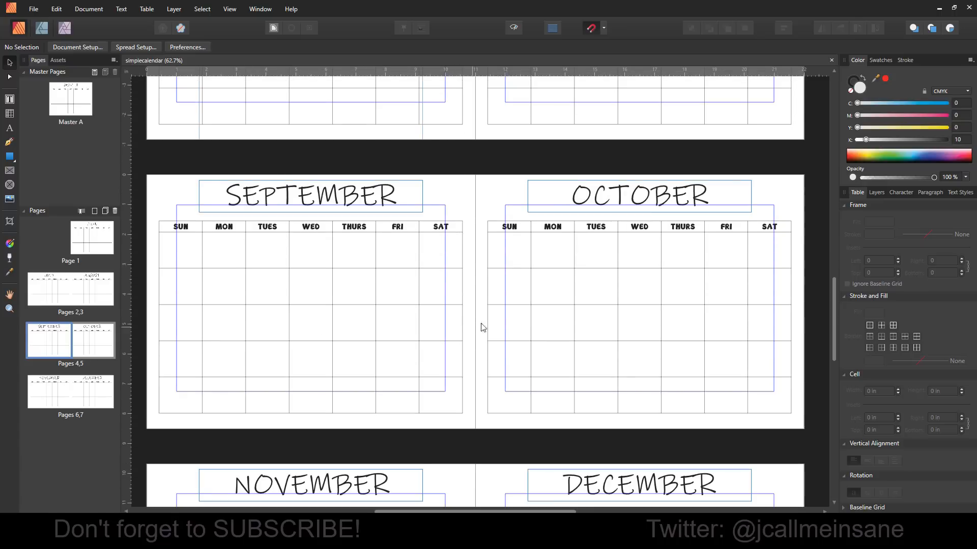
pyautogui.moveTo(832, 283); pyautogui.dragTo(817, 252)
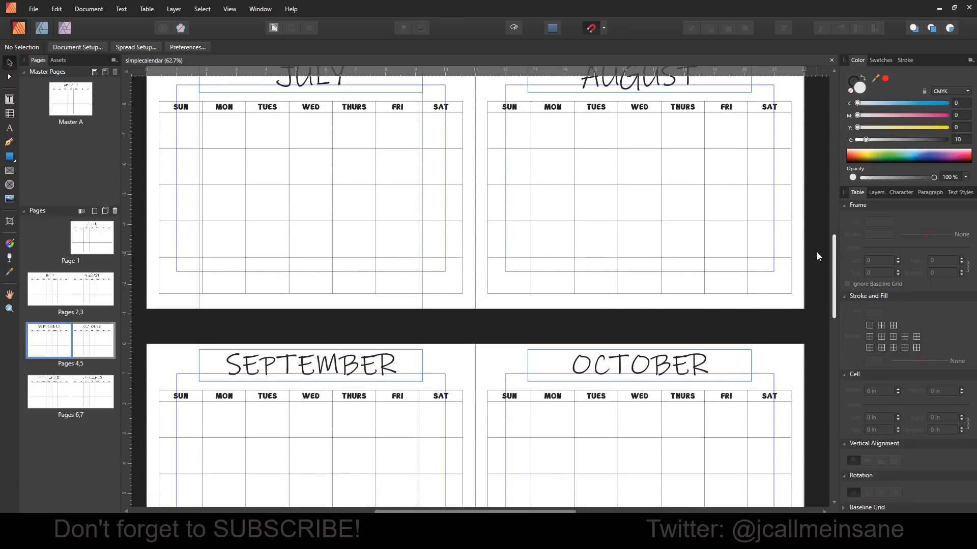
pyautogui.moveTo(817, 253); pyautogui.dragTo(830, 155)
pyautogui.scroll(-3, 148, 231)
# - Open the document's export settings and choose PDF as the file format
pyautogui.click(33, 8)
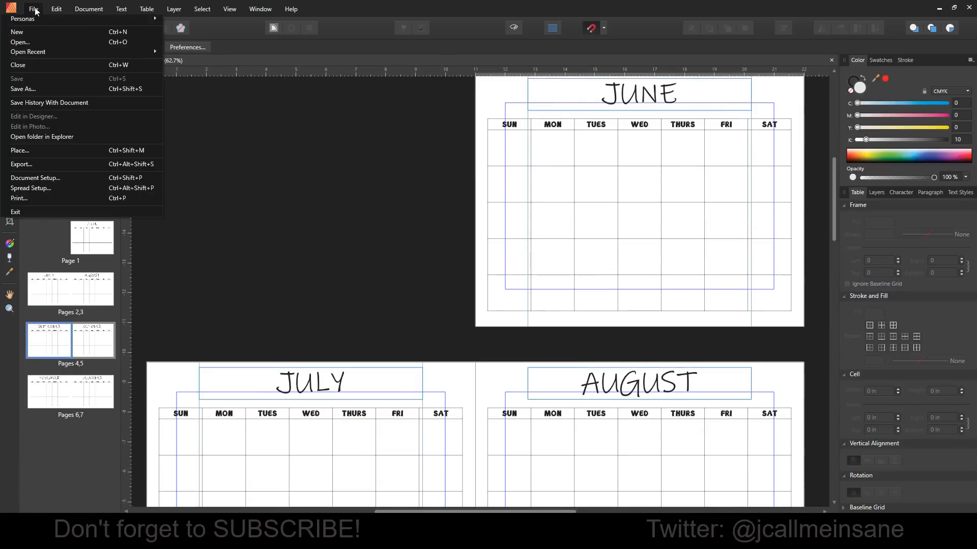
pyautogui.click(35, 163)
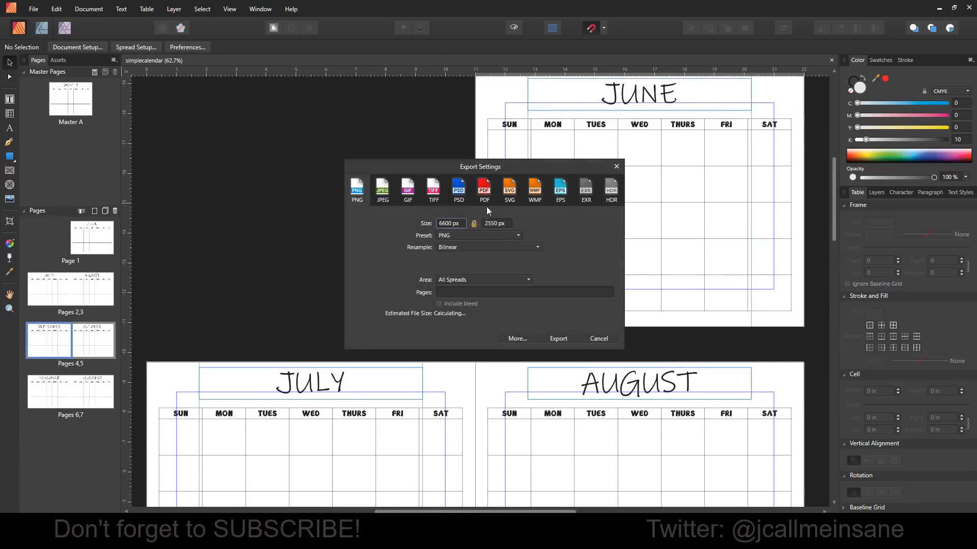
pyautogui.moveTo(465, 165); pyautogui.dragTo(298, 162)
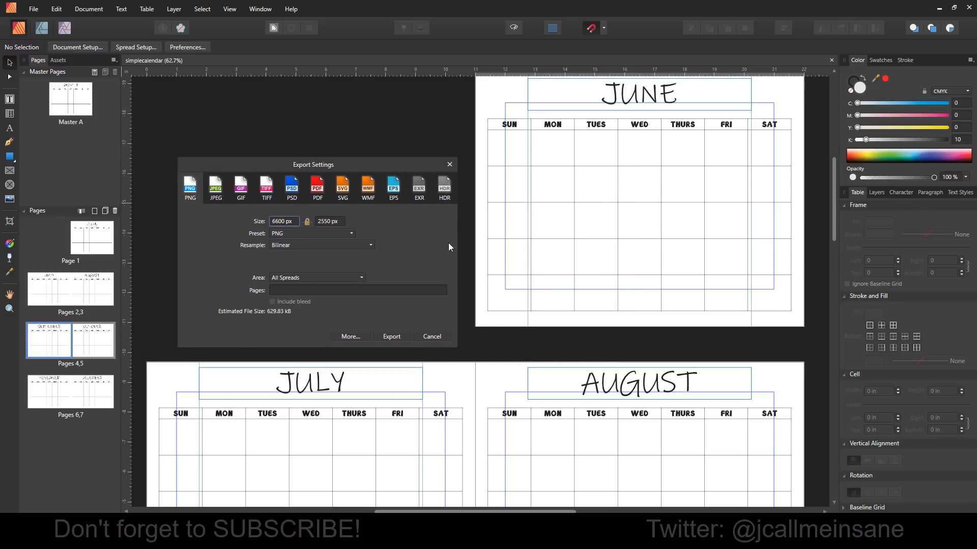
pyautogui.click(315, 188)
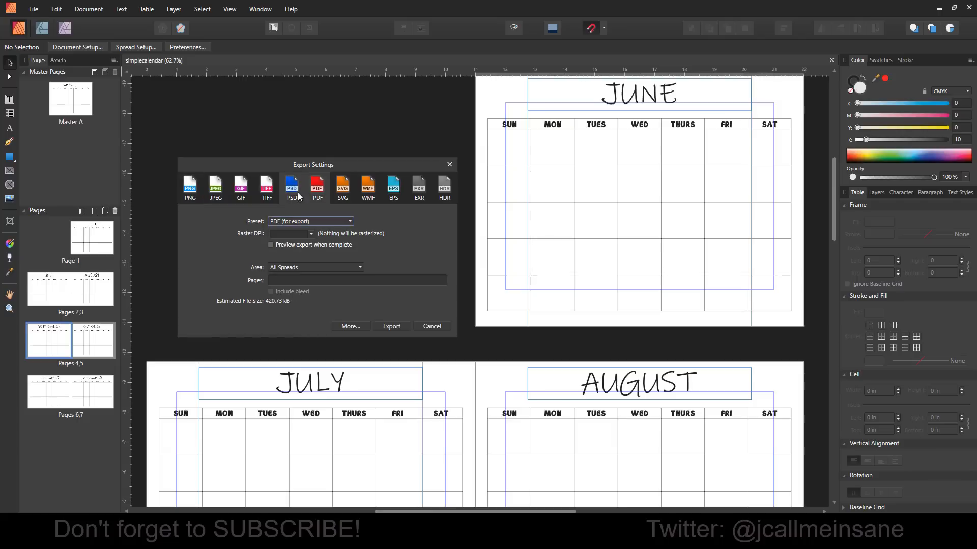
# - Try raster resolutions of 400 and 300 DPI for the PDF export
pyautogui.click(311, 234)
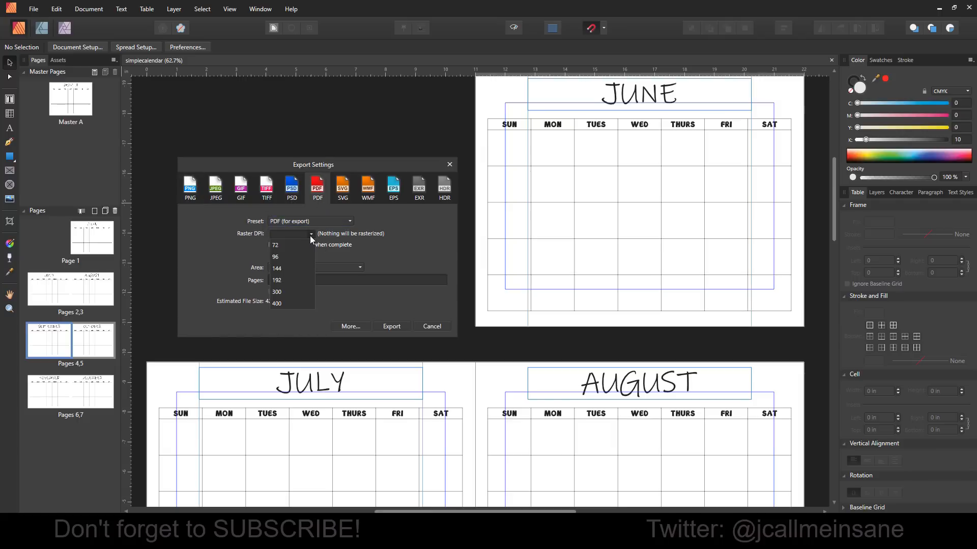
pyautogui.click(285, 304)
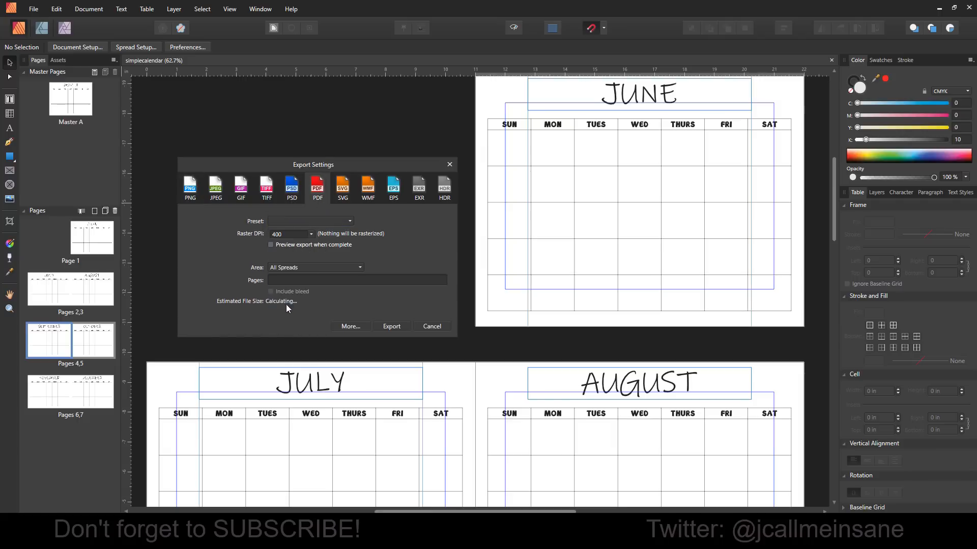
pyautogui.click(310, 235)
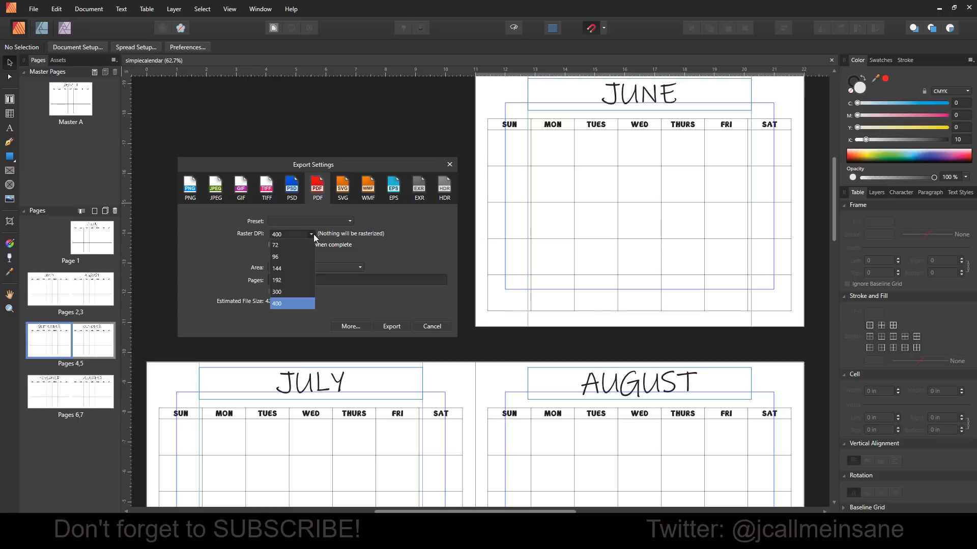
pyautogui.click(286, 293)
# - Try the PDF presets for print, flatten, export, web and PDF/X-1a:2003 to compare their settings
pyautogui.click(338, 221)
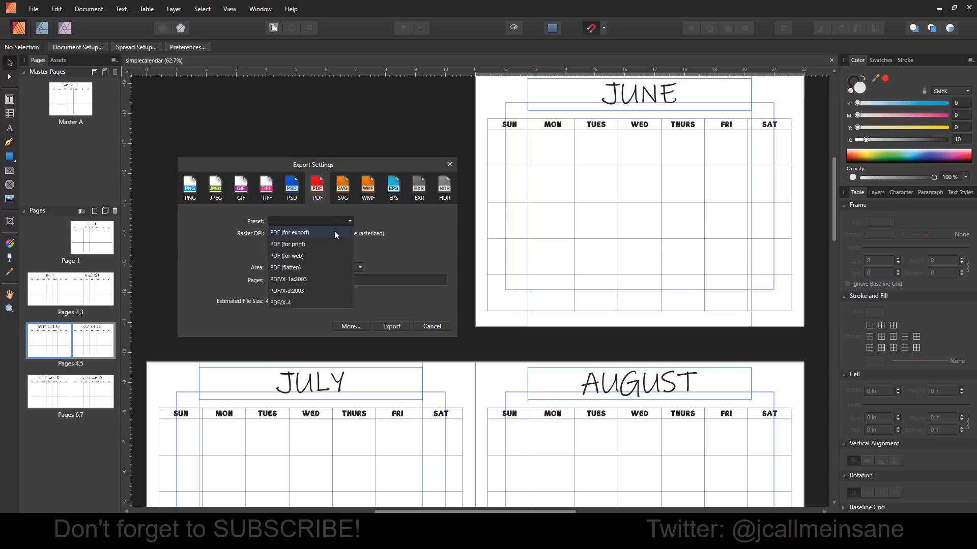
pyautogui.click(332, 244)
pyautogui.click(319, 223)
pyautogui.click(309, 267)
pyautogui.click(328, 220)
pyautogui.click(325, 233)
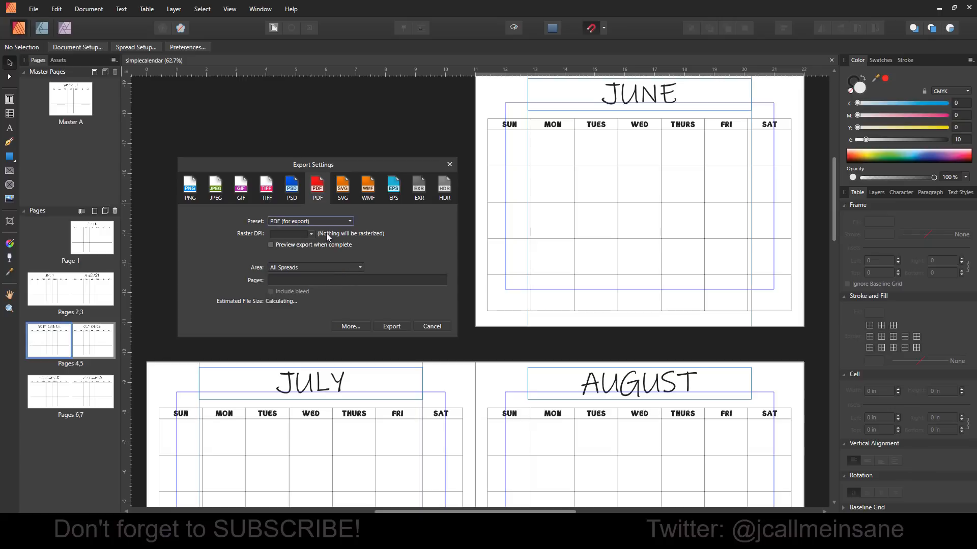
pyautogui.click(315, 222)
pyautogui.click(319, 237)
pyautogui.click(320, 221)
pyautogui.click(312, 253)
pyautogui.click(327, 220)
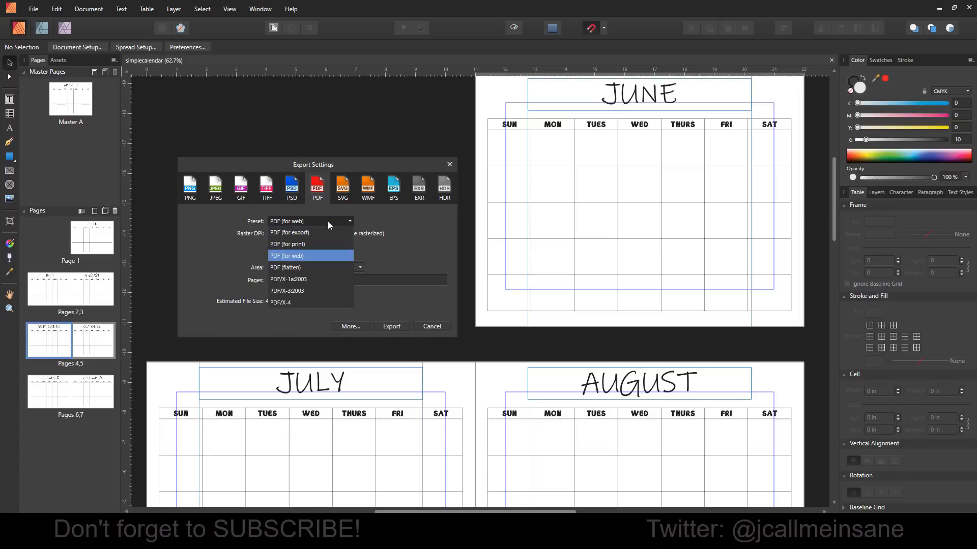
pyautogui.click(319, 266)
pyautogui.click(307, 223)
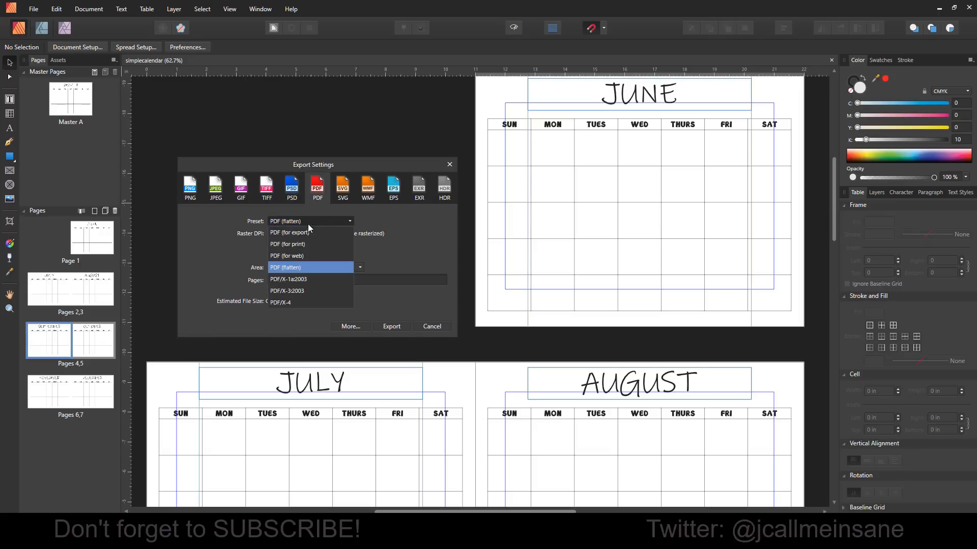
pyautogui.click(309, 279)
# - Set the export preset to PDF (for print) and the export area to All Pages
pyautogui.click(317, 222)
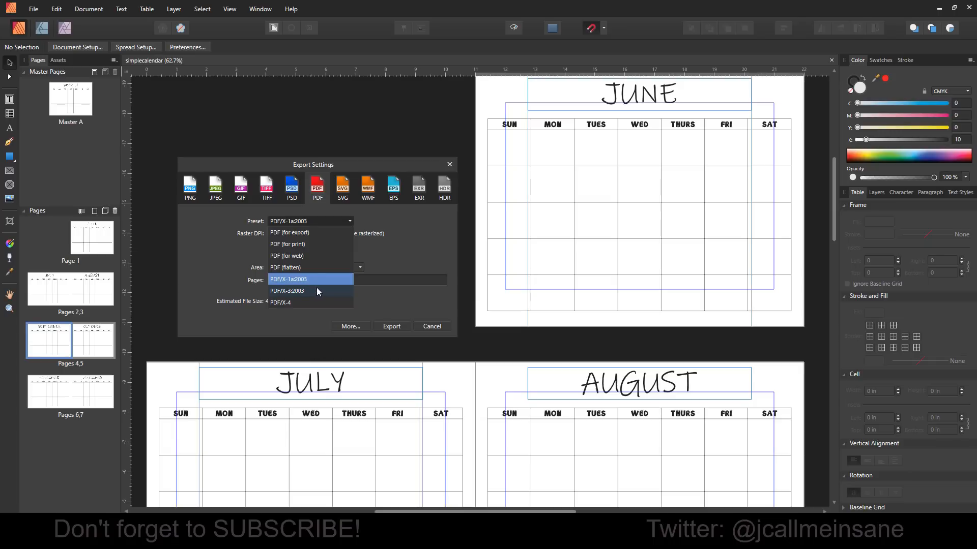
pyautogui.click(327, 245)
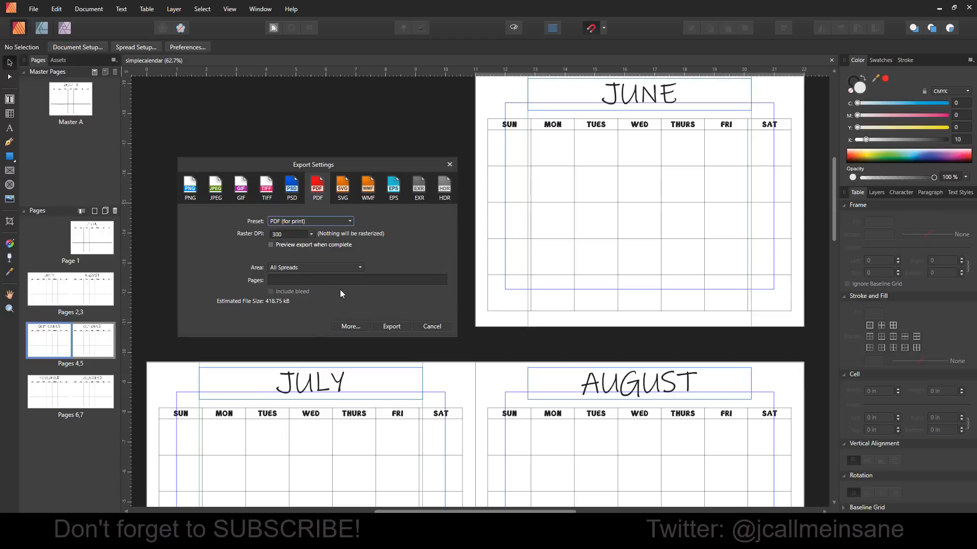
pyautogui.click(330, 269)
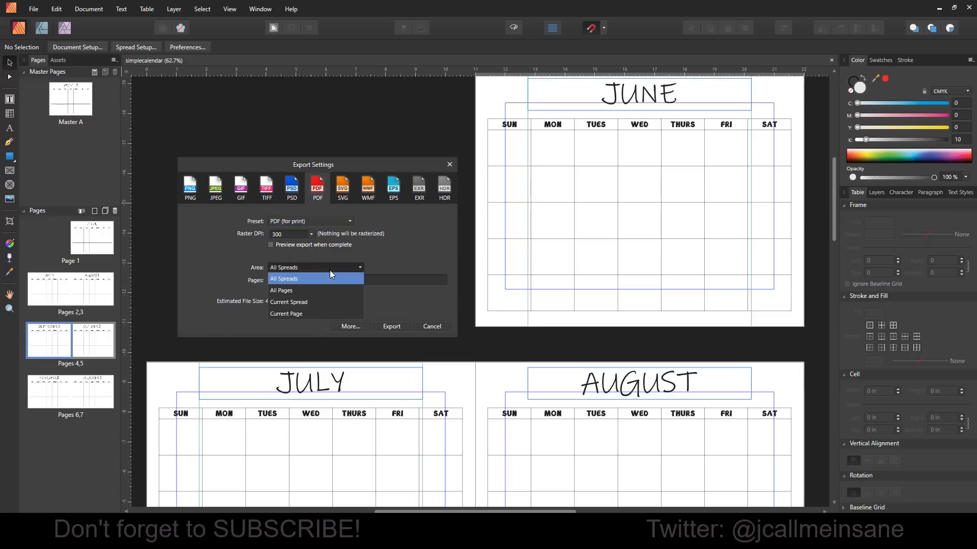
pyautogui.click(328, 290)
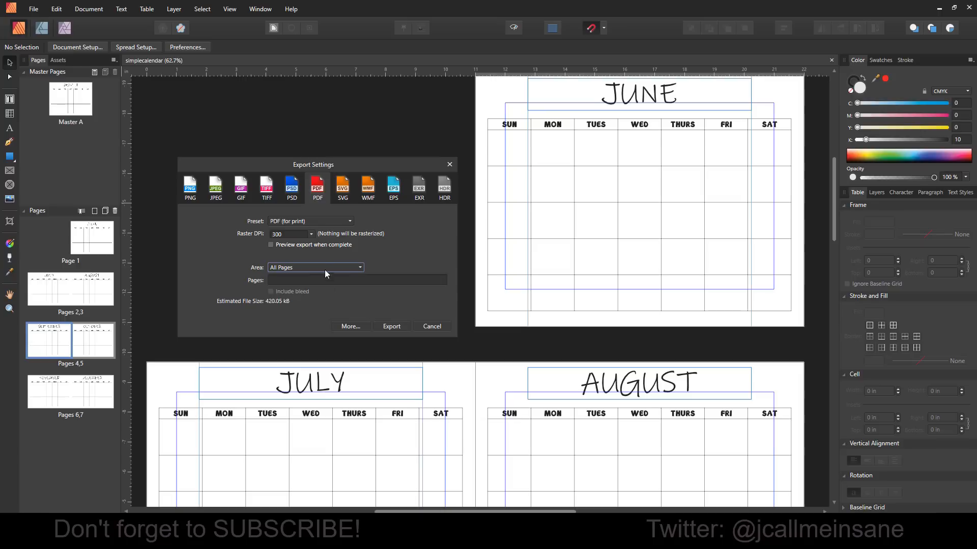
pyautogui.click(324, 270)
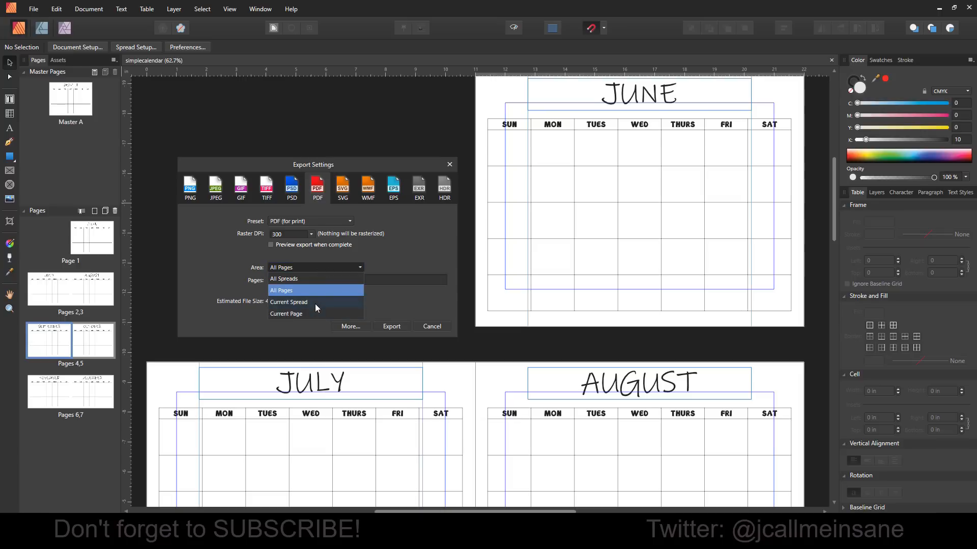
pyautogui.click(315, 303)
pyautogui.click(325, 267)
pyautogui.click(313, 290)
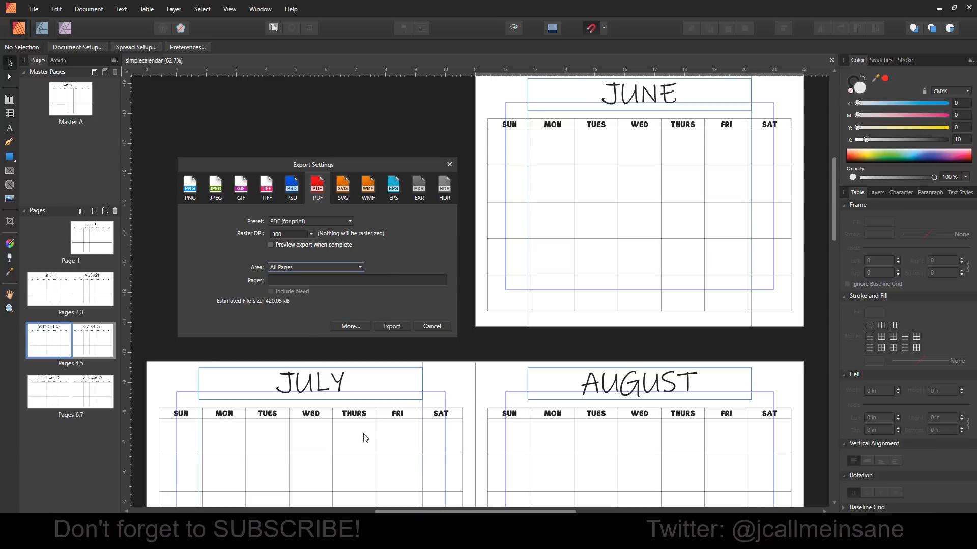
pyautogui.click(324, 268)
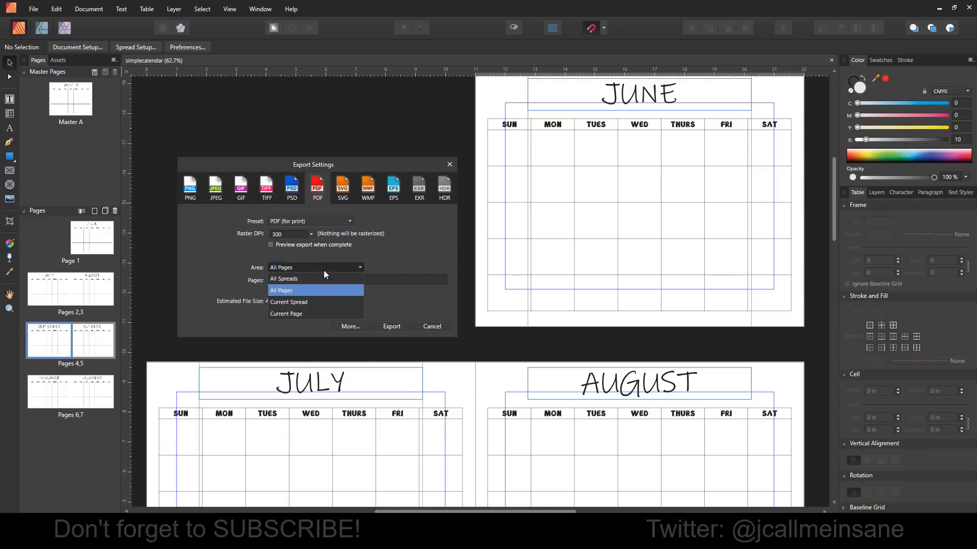
pyautogui.click(397, 270)
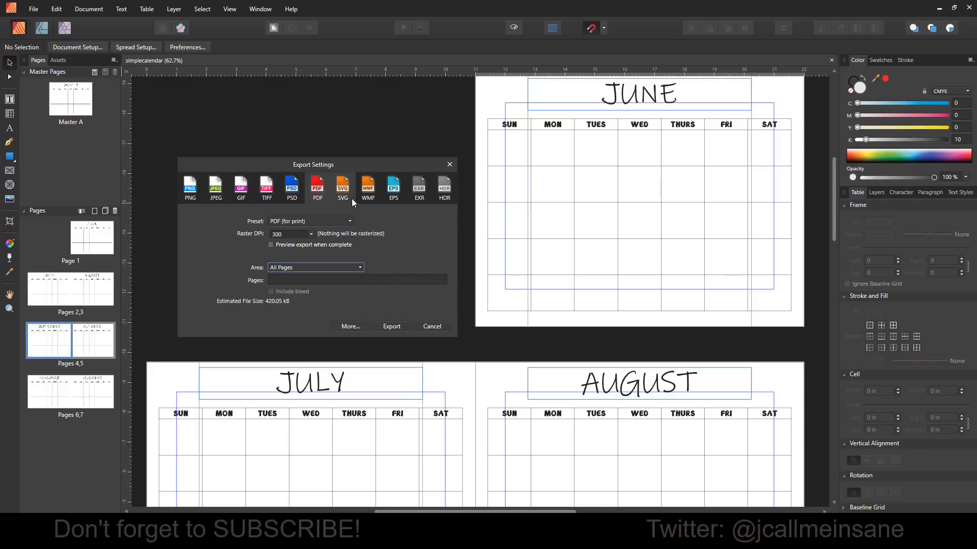
# - Export the calendar as simplecalendar.pdf into a new subfolder named ToPrint inside the AffinityPublisher folder
pyautogui.click(393, 328)
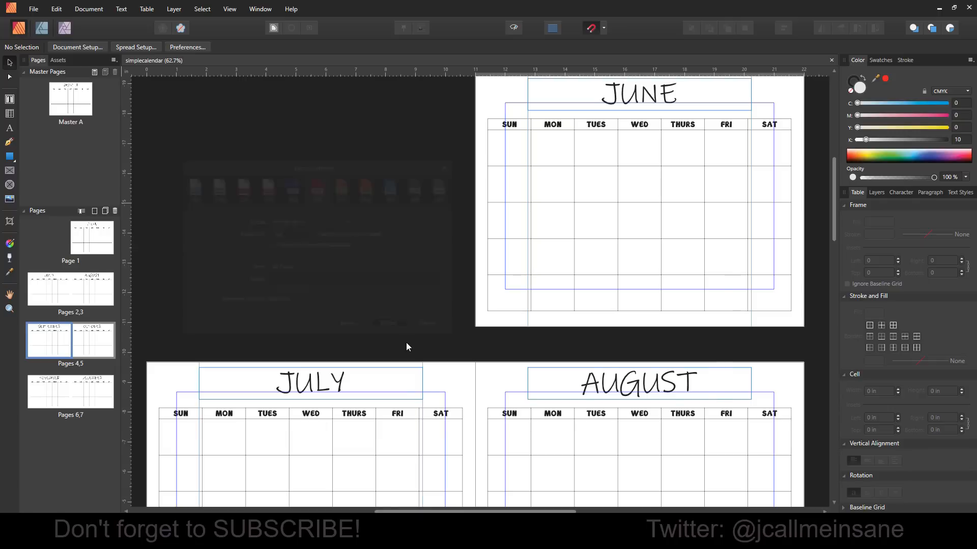
pyautogui.click(420, 253)
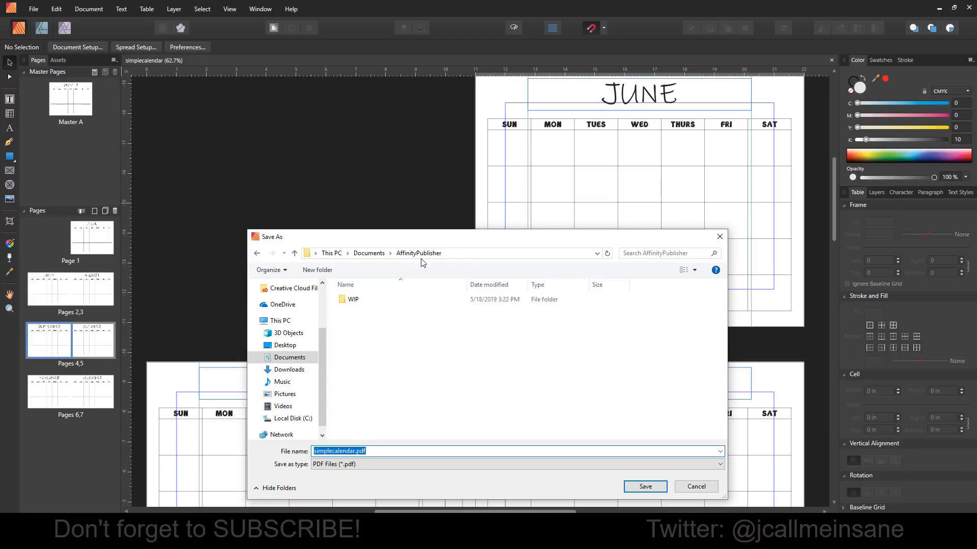
pyautogui.click(317, 270)
pyautogui.write('ToPrint')
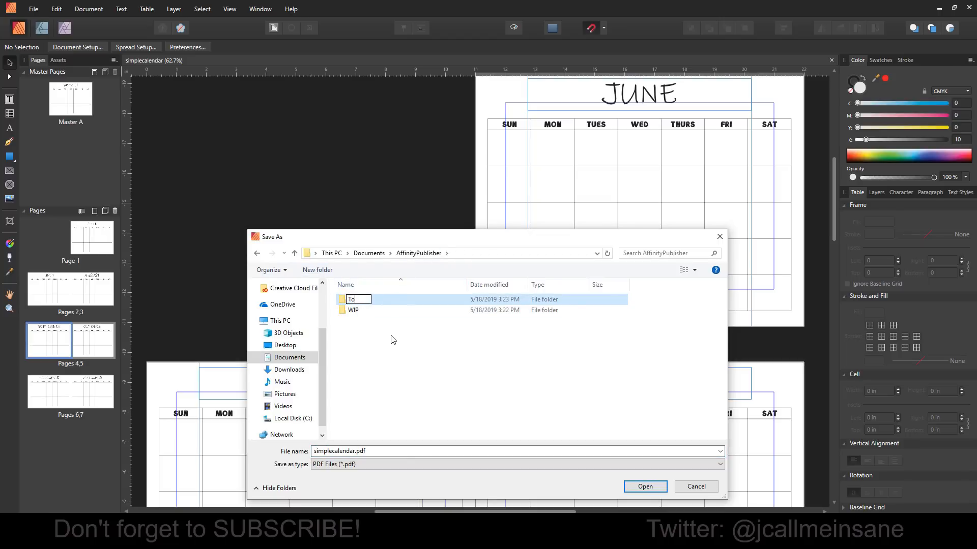
pyautogui.press('Return')
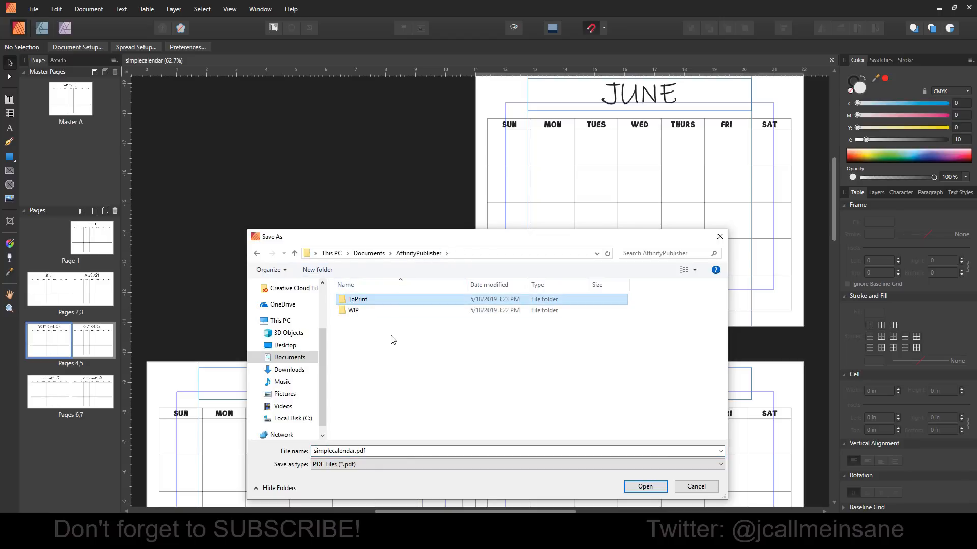
pyautogui.doubleClick(362, 300)
pyautogui.click(642, 487)
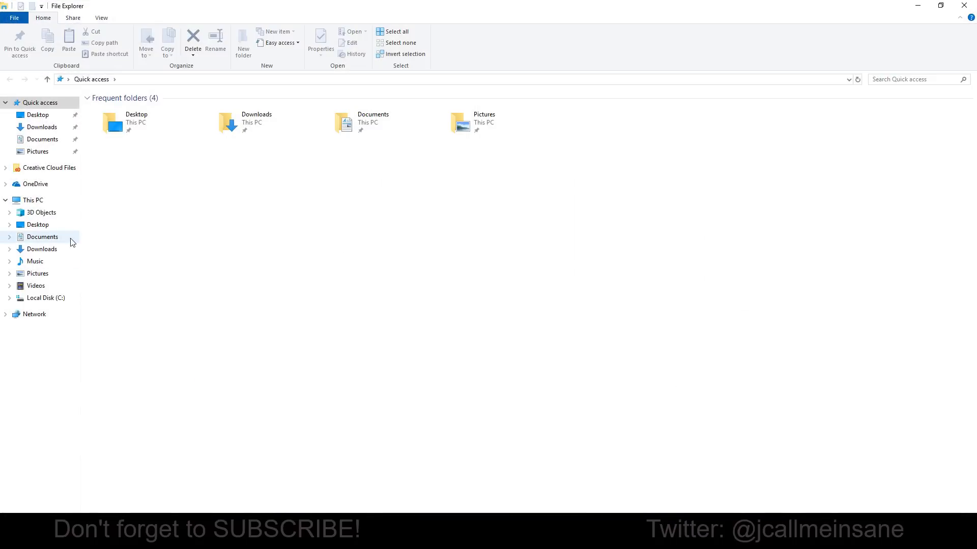
# - In File Explorer, open the ToPrint folder inside the AffinityPublisher folder in Documents
pyautogui.click(70, 238)
pyautogui.doubleClick(142, 133)
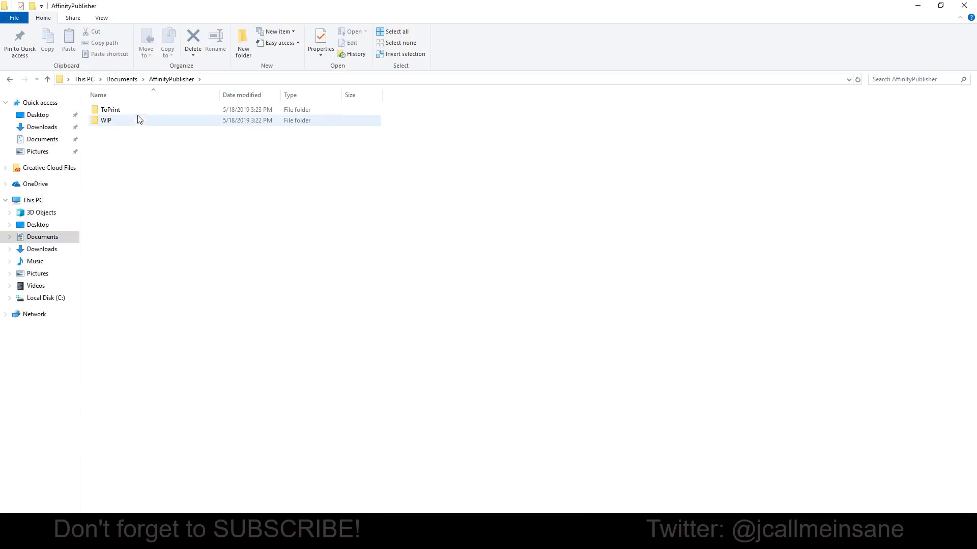
pyautogui.doubleClick(137, 111)
# - Open simplecalendar.pdf with PDFsam Enhanced 5 and decline making it the default PDF viewer
pyautogui.doubleClick(137, 111)
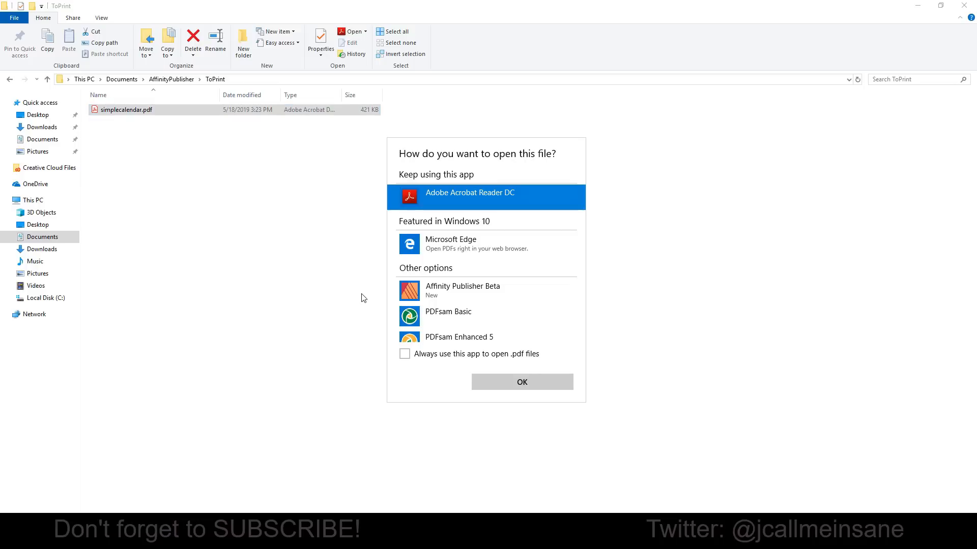
pyautogui.scroll(-3, 504, 290)
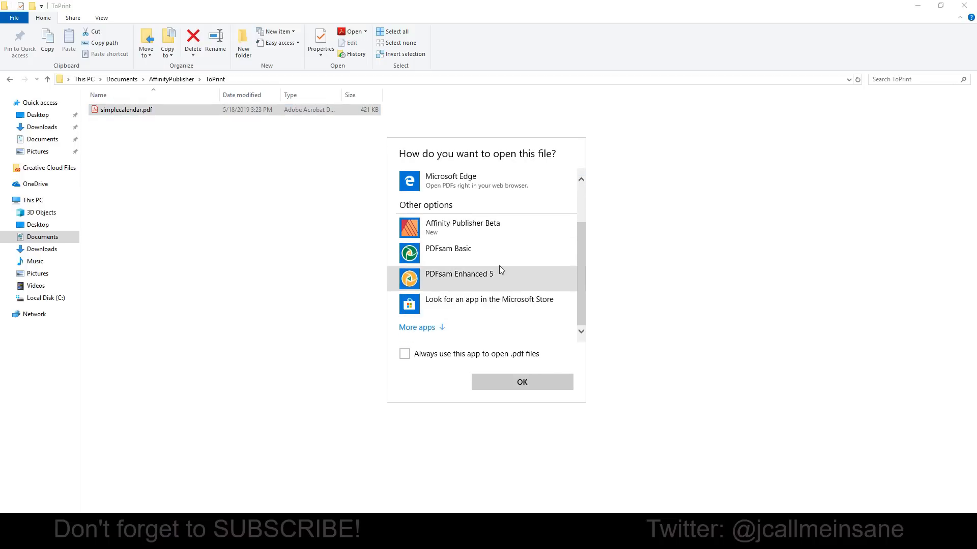
pyautogui.click(498, 277)
pyautogui.click(525, 384)
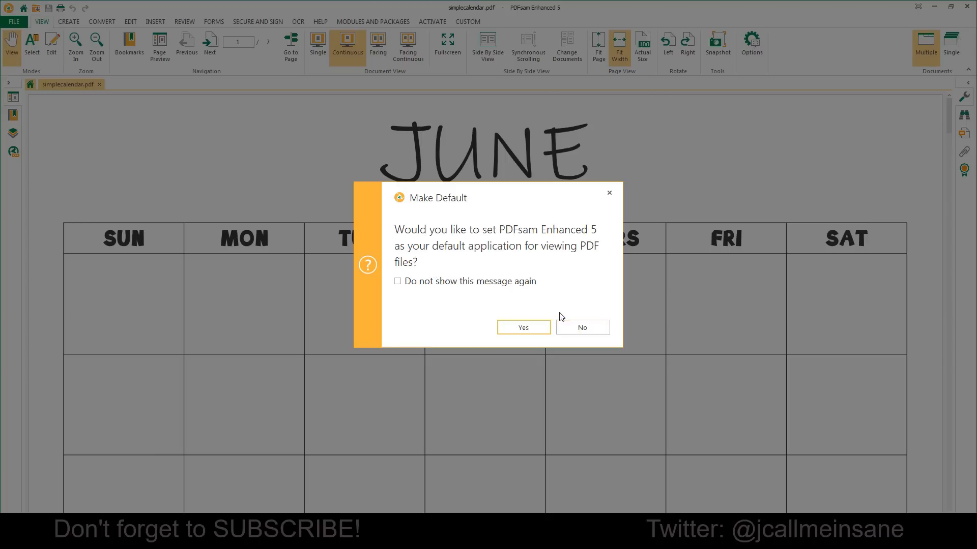
pyautogui.click(578, 328)
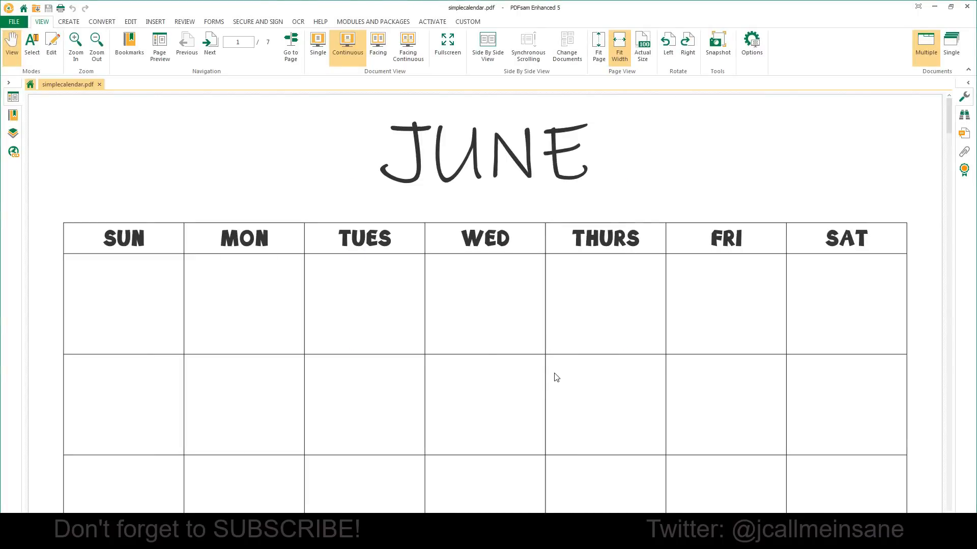
# - Check the exported PDF's month pages from June through September
pyautogui.scroll(-3, 547, 325)
pyautogui.scroll(3, 529, 274)
pyautogui.scroll(-15, 543, 346)
pyautogui.scroll(-15, 543, 348)
pyautogui.scroll(3, 746, 401)
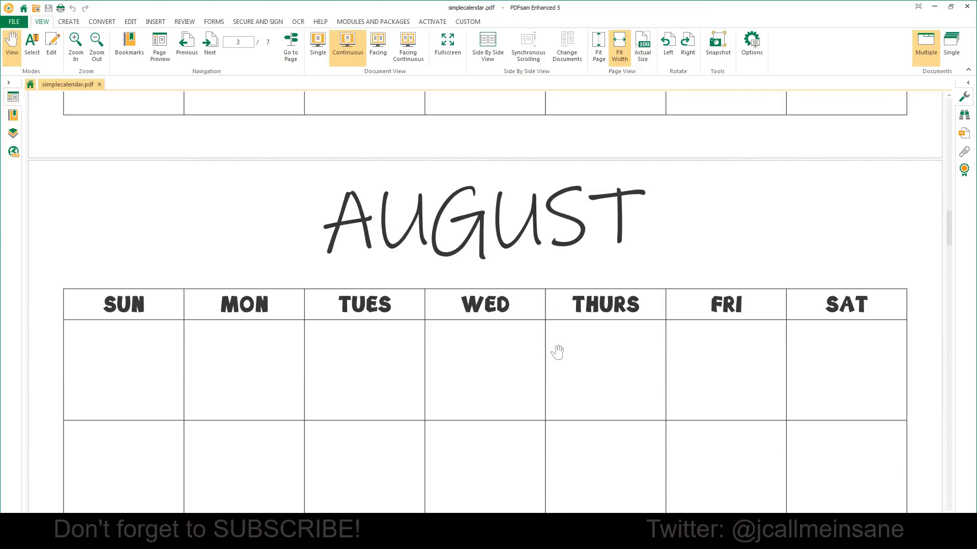
pyautogui.scroll(-18, 556, 351)
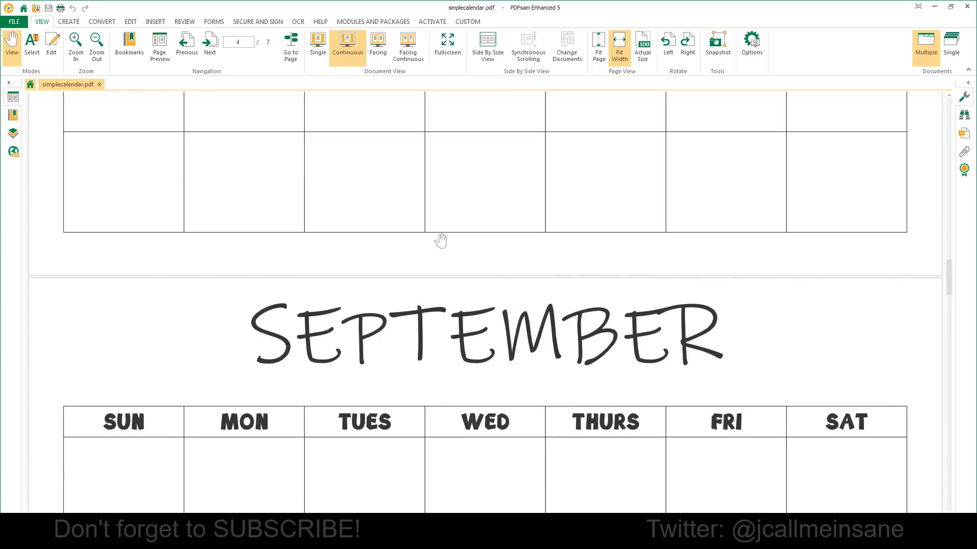
# - Check the exported PDF's remaining month pages through December and return to the June page
pyautogui.scroll(-20, 422, 299)
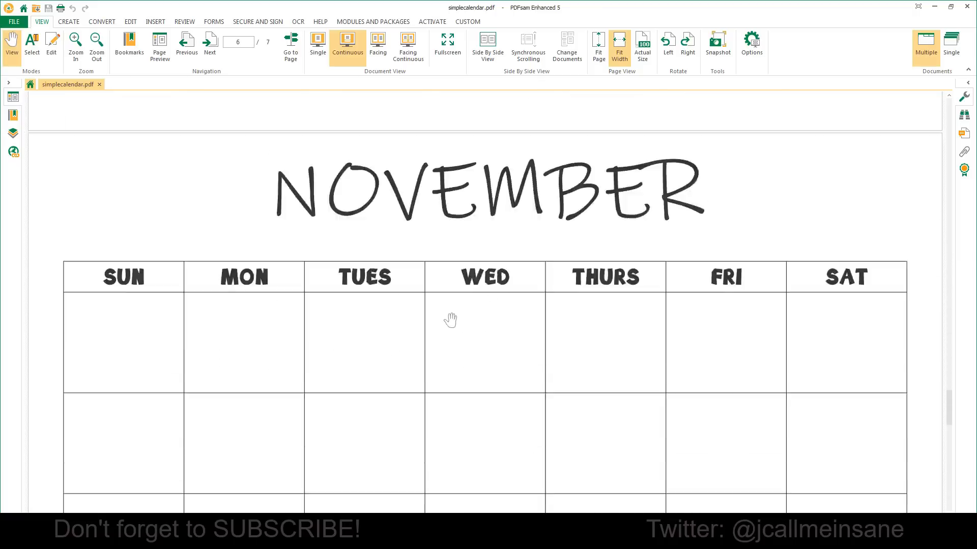
pyautogui.click(854, 521)
pyautogui.scroll(-3, 721, 417)
pyautogui.scroll(12, 723, 419)
pyautogui.scroll(10, 723, 418)
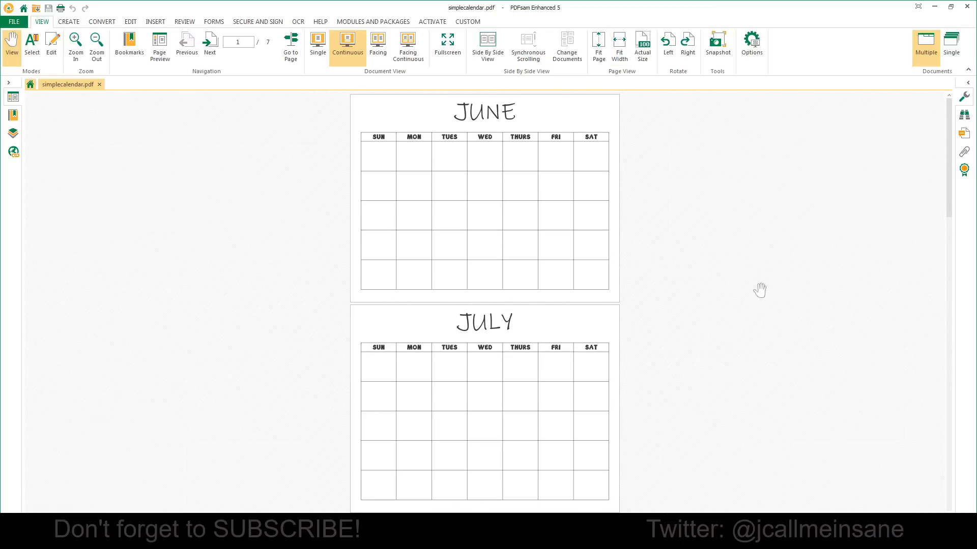
# - Close PDFsam Enhanced 5 without downloading its update and return to the calendar in Affinity Publisher
pyautogui.click(966, 7)
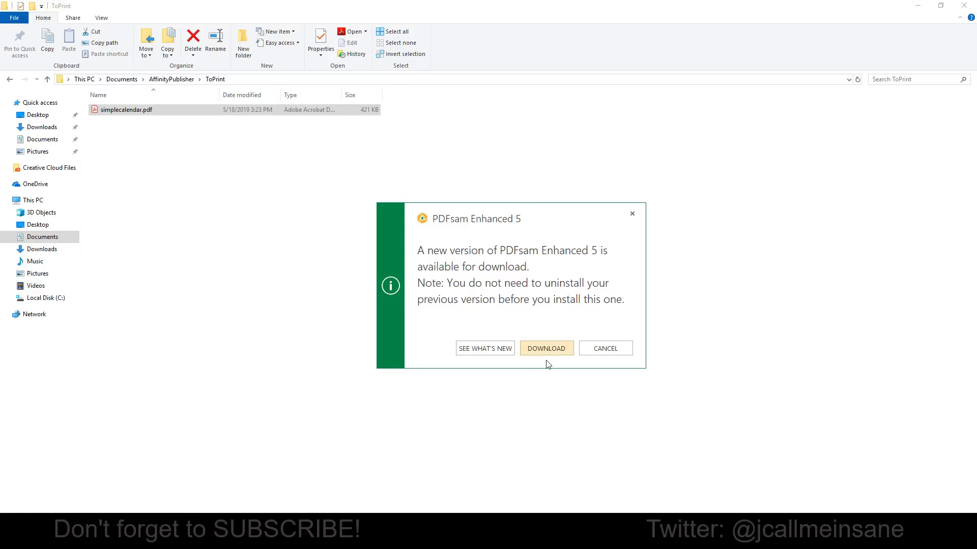
pyautogui.click(589, 354)
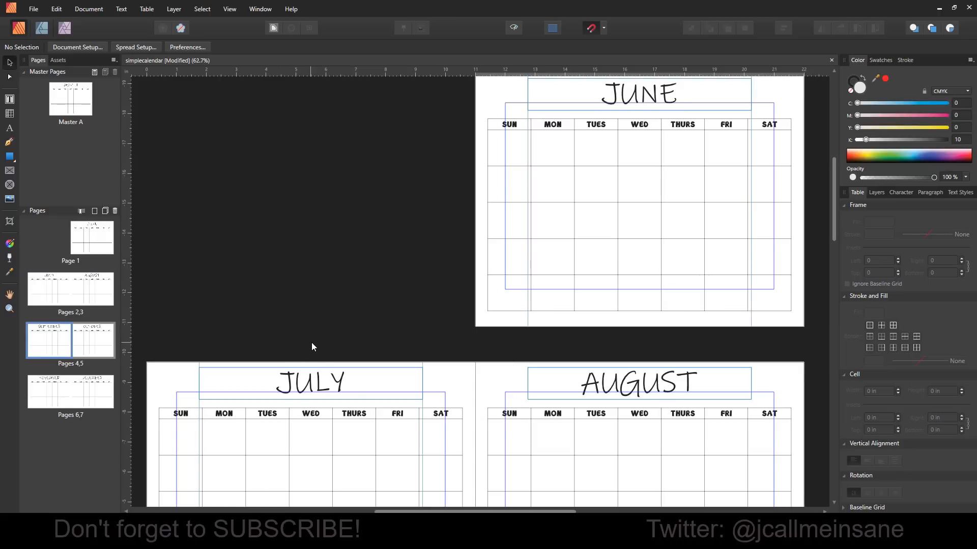
pyautogui.scroll(2, 311, 344)
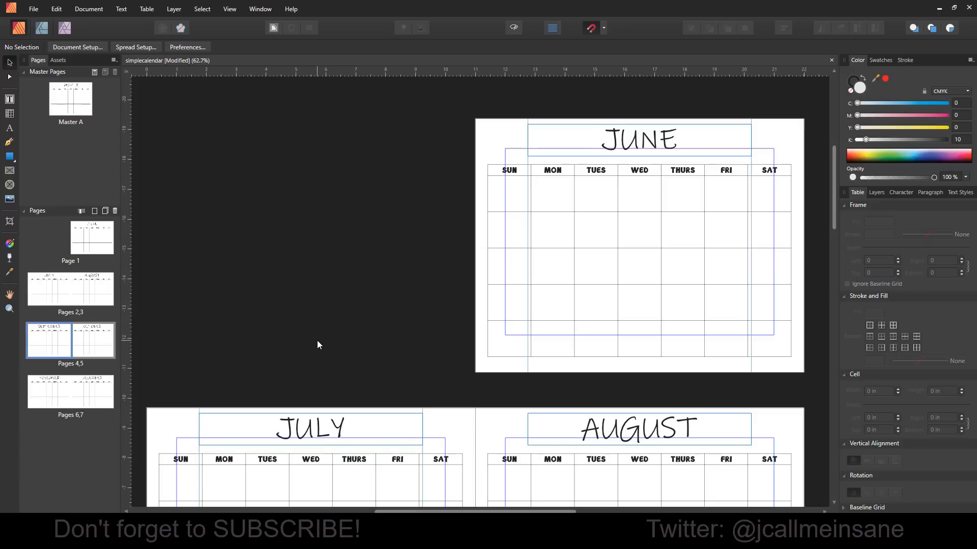
# - Review the available export formats and PDF export settings, and cancel without exporting
pyautogui.click(34, 9)
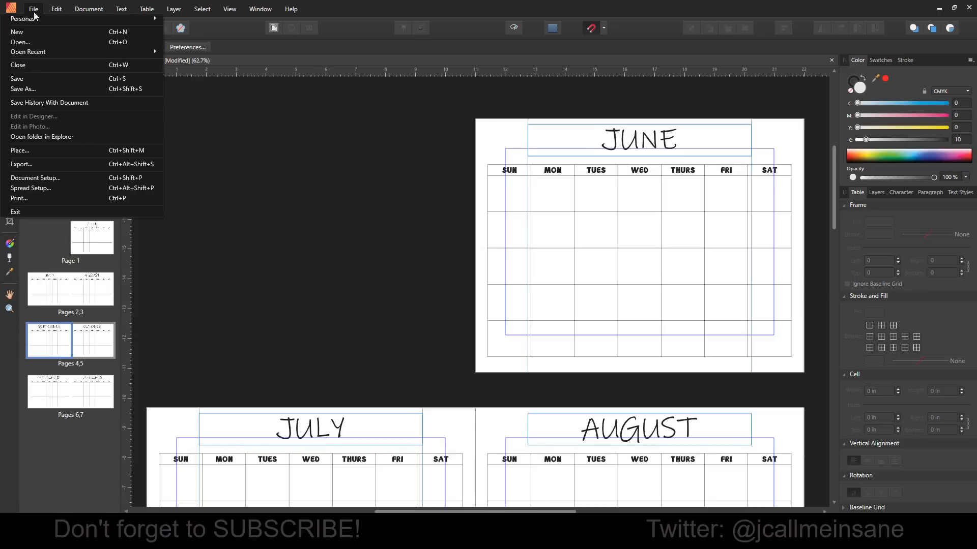
pyautogui.click(71, 164)
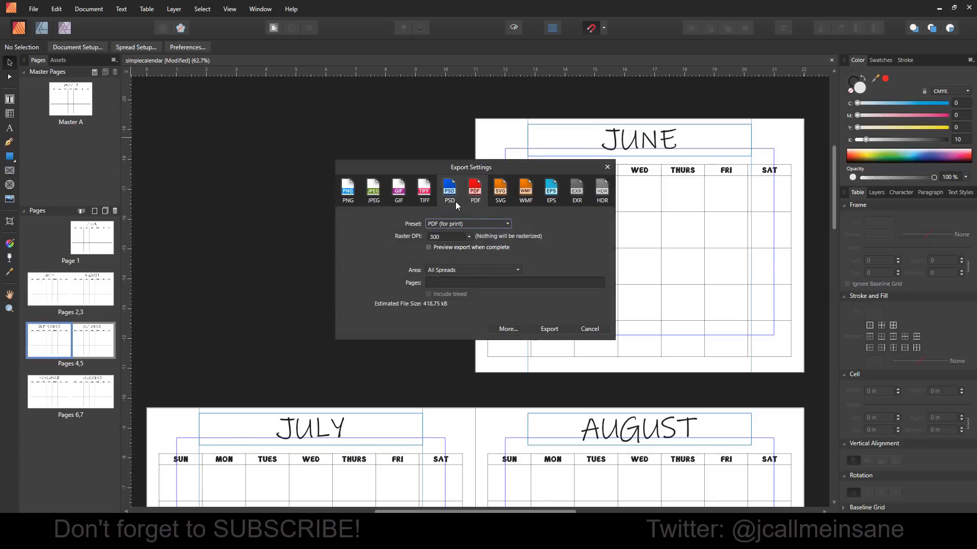
pyautogui.moveTo(539, 165); pyautogui.dragTo(369, 160)
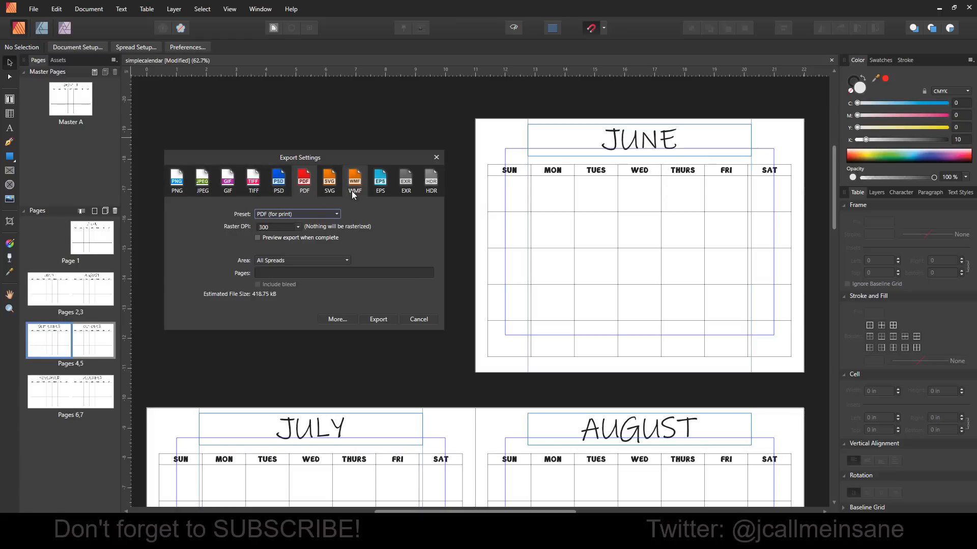
pyautogui.moveTo(259, 153); pyautogui.dragTo(257, 150)
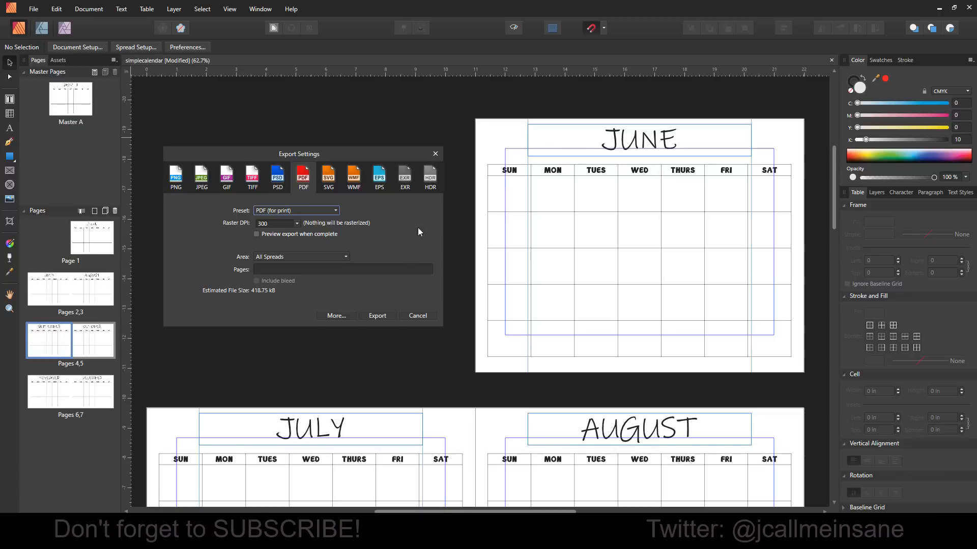
pyautogui.click(421, 316)
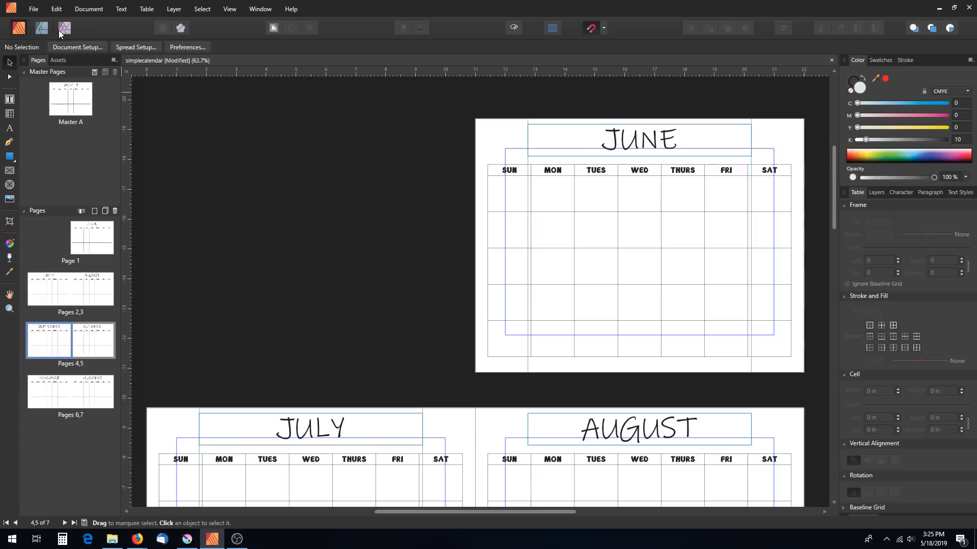
# - Try to switch to the Designer Persona and the Photo Persona
pyautogui.click(43, 29)
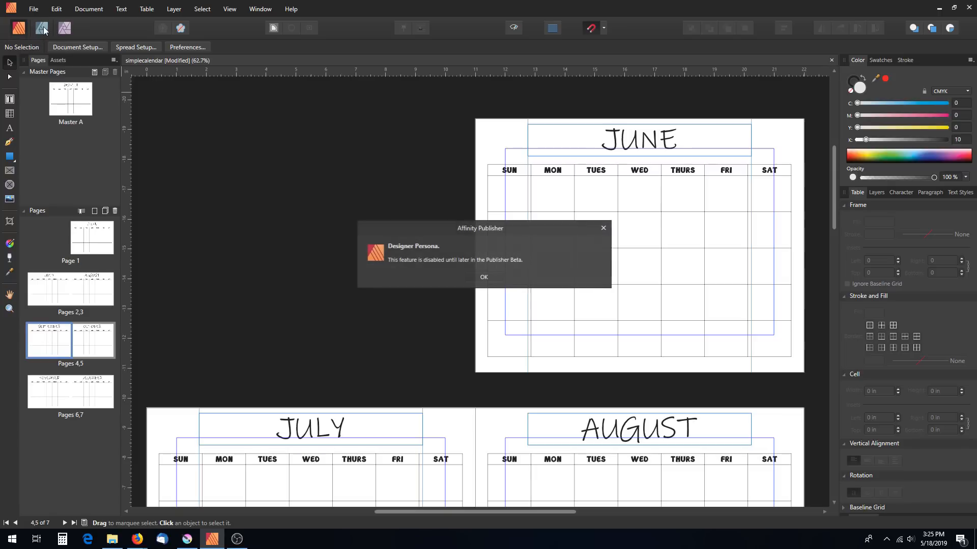
pyautogui.click(482, 279)
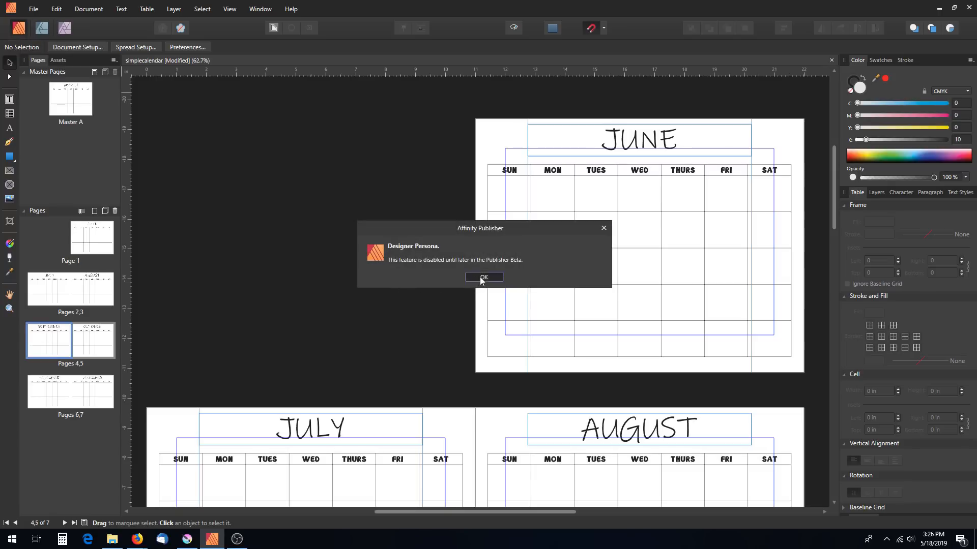
pyautogui.click(65, 30)
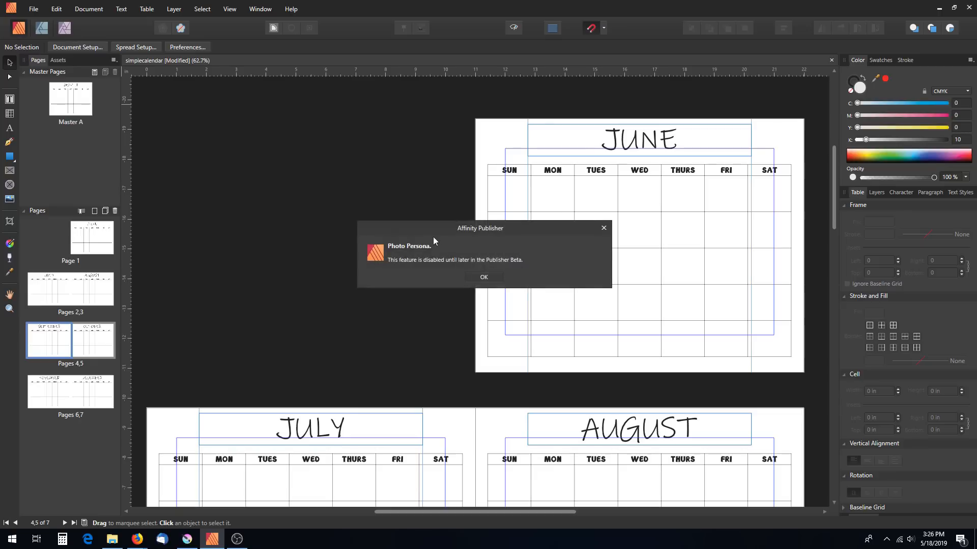
pyautogui.click(482, 278)
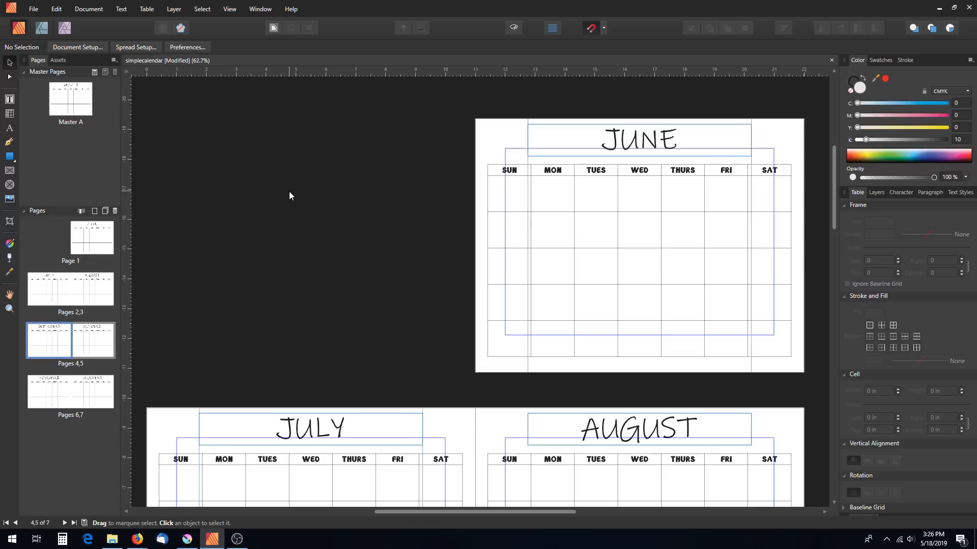
pyautogui.click(178, 10)
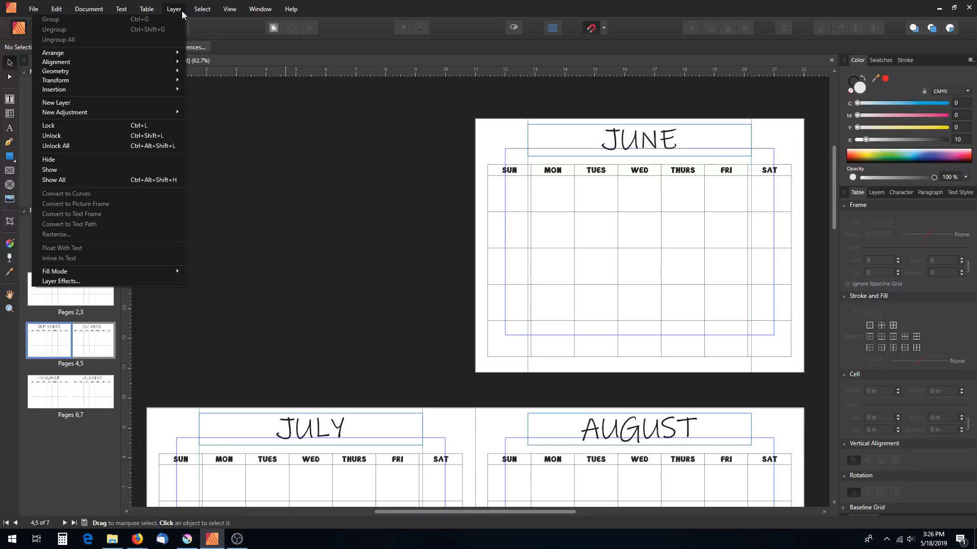
pyautogui.moveTo(144, 55)
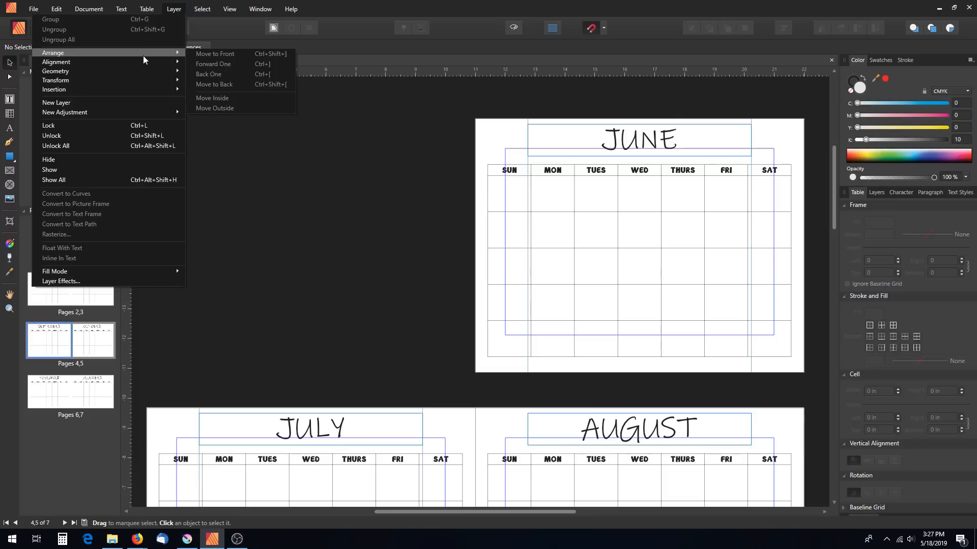
pyautogui.moveTo(150, 71)
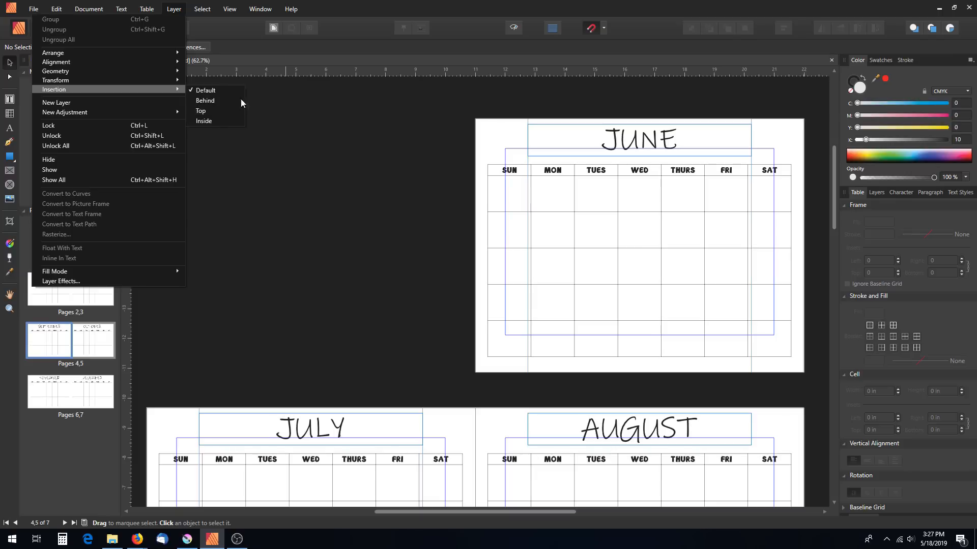
pyautogui.click(146, 9)
# - Look through the list of available text styles and return to the table settings
pyautogui.click(121, 9)
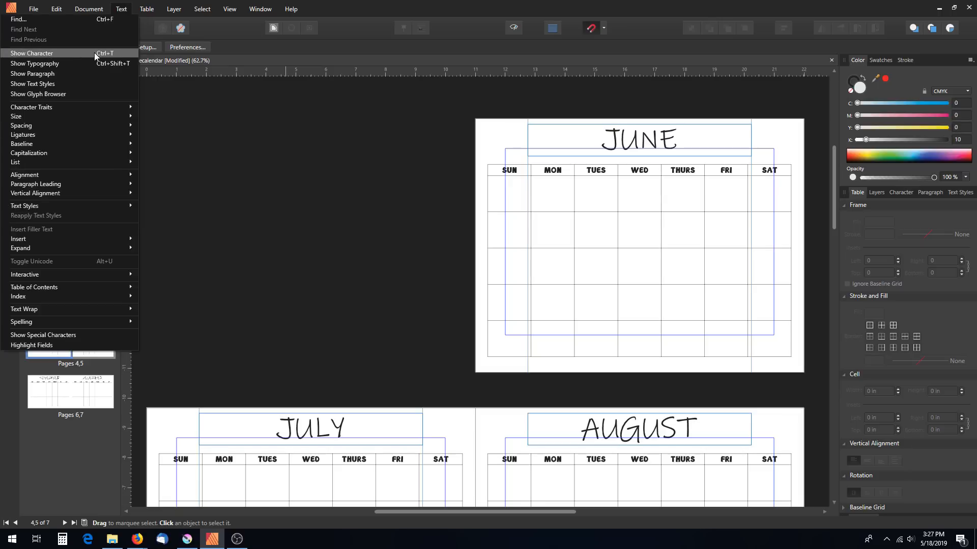
pyautogui.click(75, 84)
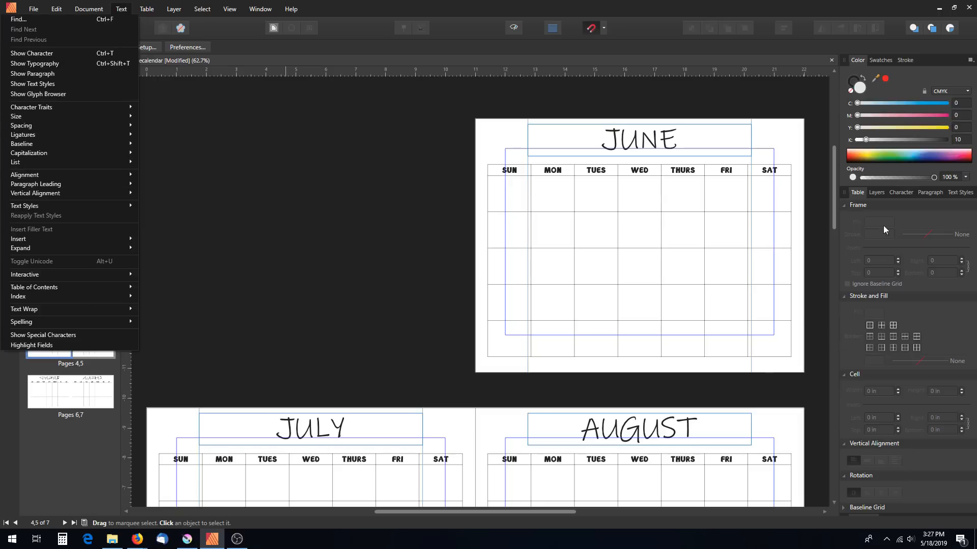
pyautogui.scroll(-3, 930, 315)
pyautogui.scroll(3, 931, 327)
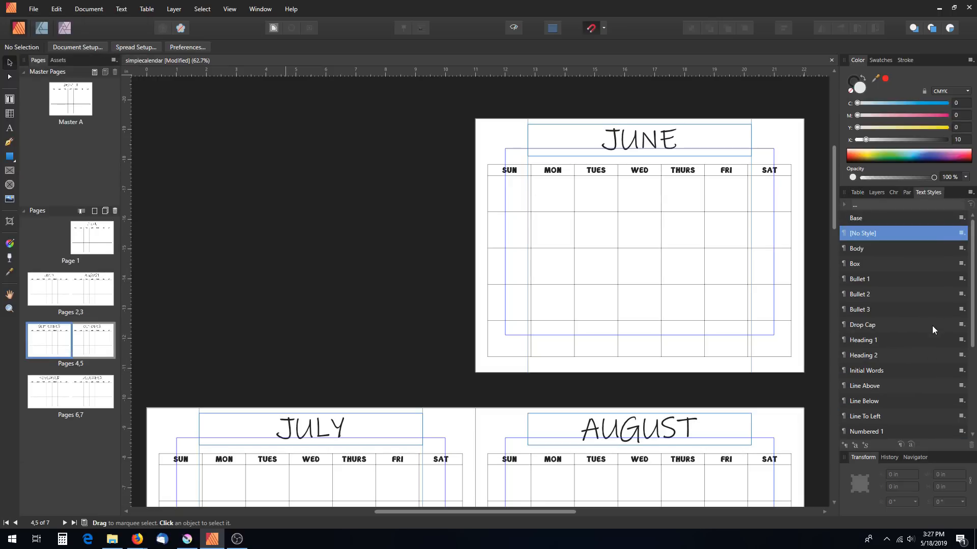
pyautogui.click(852, 194)
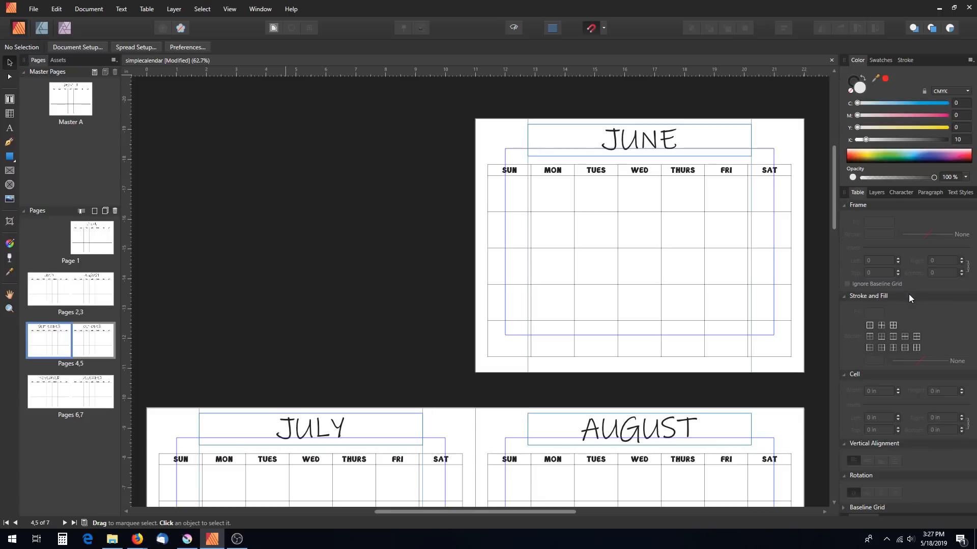
pyautogui.click(122, 9)
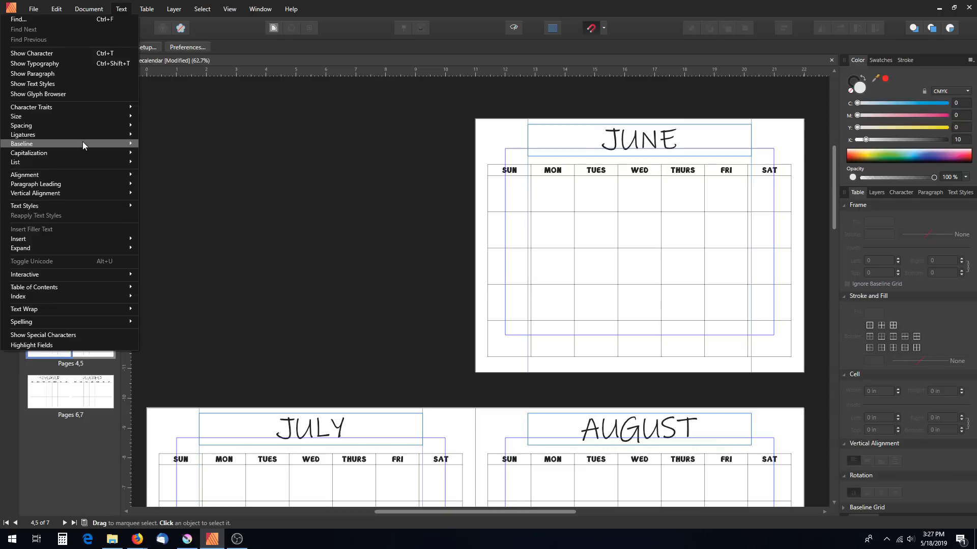
pyautogui.moveTo(83, 122)
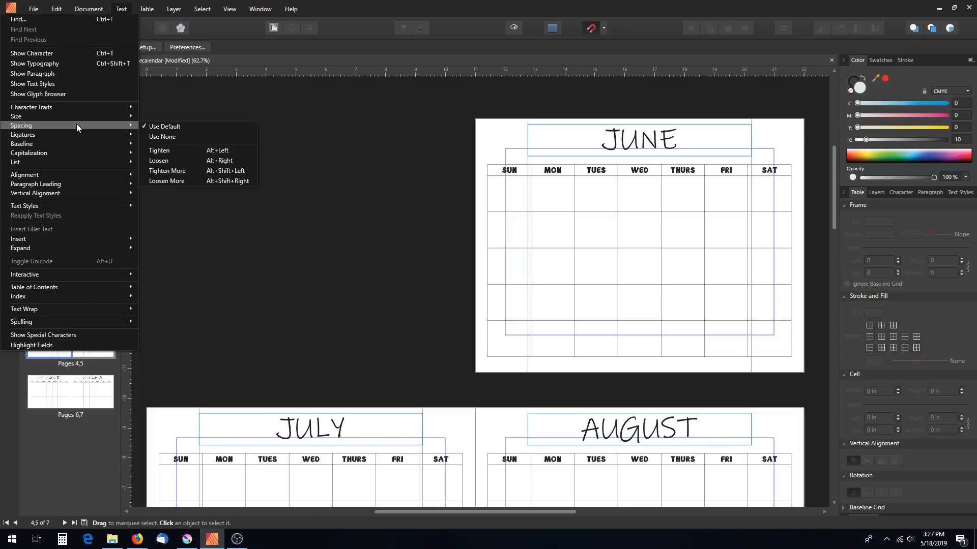
pyautogui.moveTo(78, 143)
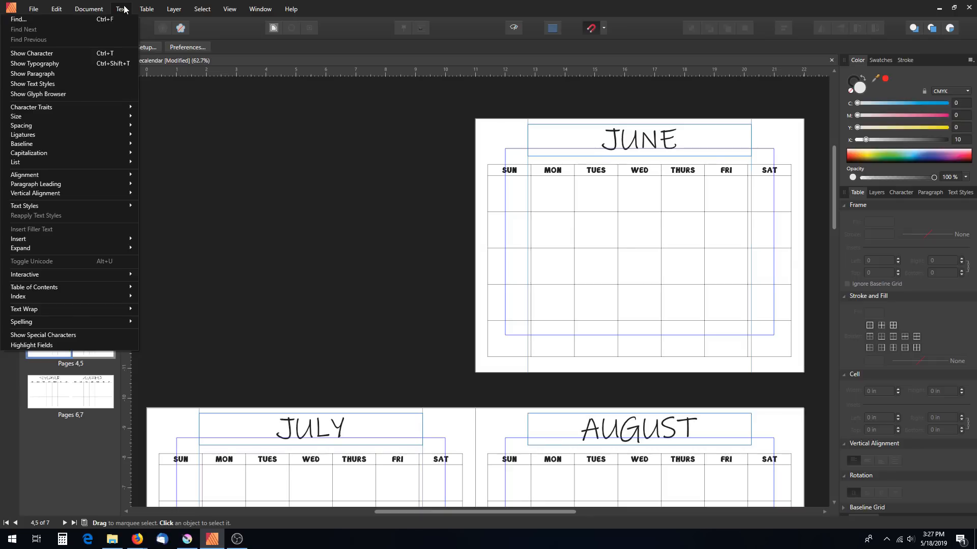
pyautogui.moveTo(145, 12)
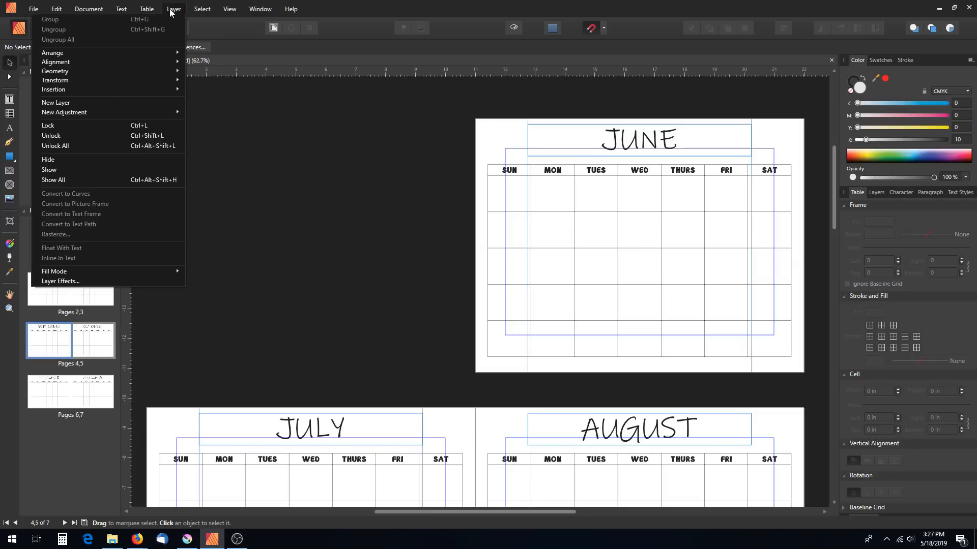
# - Check the status of the document's fonts in the Font Manager
pyautogui.moveTo(100, 10)
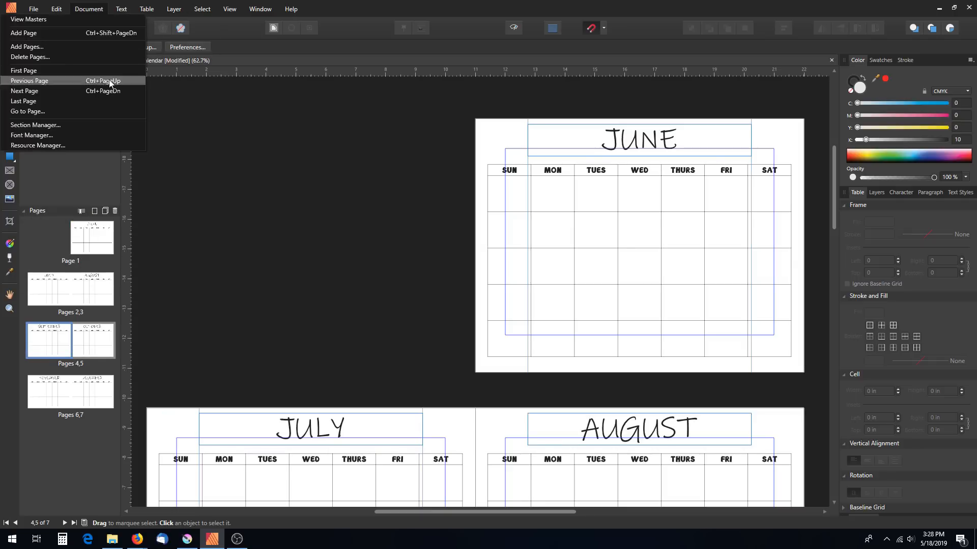
pyautogui.click(121, 134)
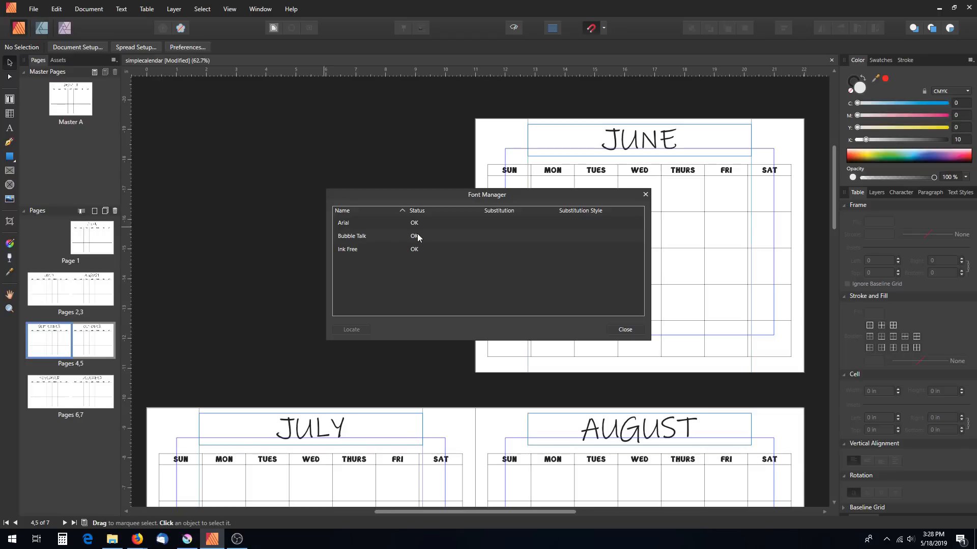
pyautogui.click(625, 329)
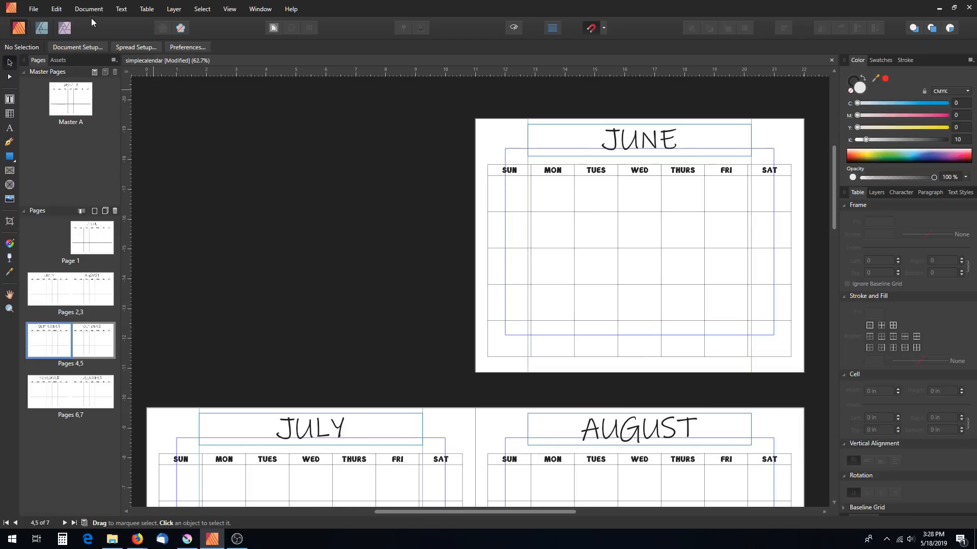
# - In the Section Manager, add a second section starting on page 4 with continued page numbering
pyautogui.click(61, 10)
pyautogui.click(89, 9)
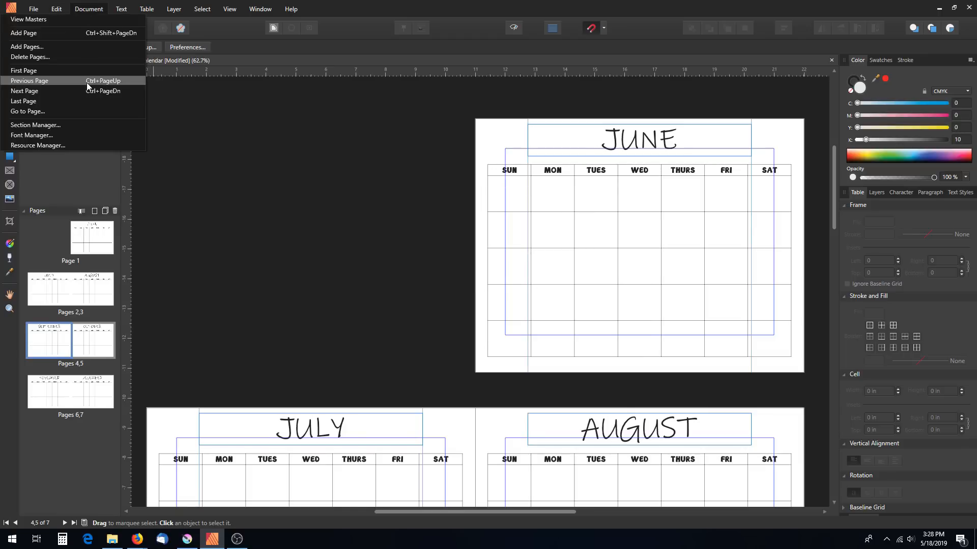
pyautogui.click(75, 126)
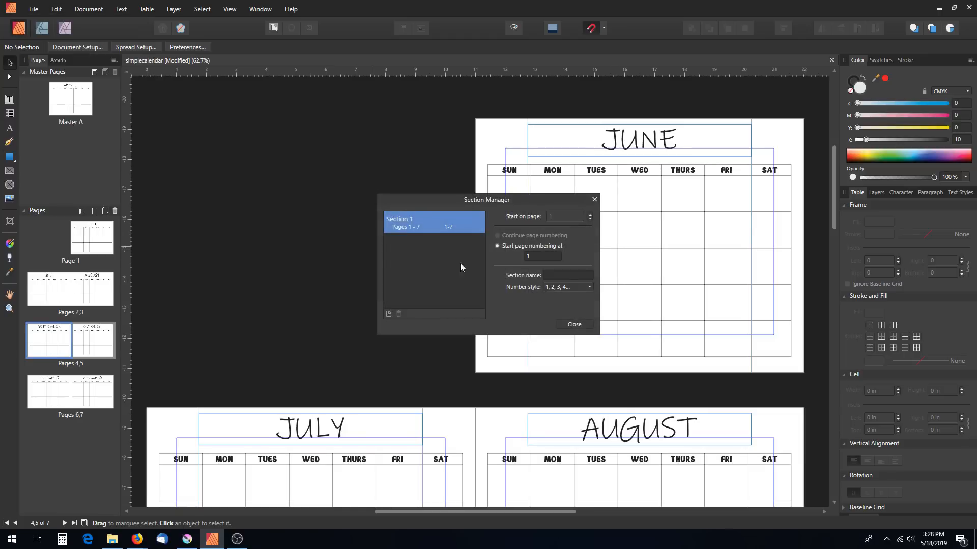
pyautogui.moveTo(517, 201); pyautogui.dragTo(430, 225)
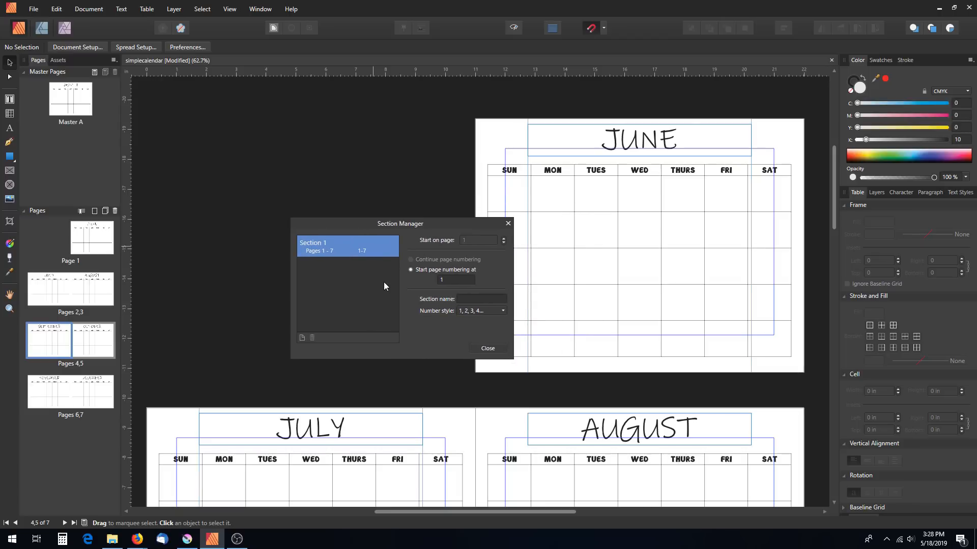
pyautogui.click(302, 337)
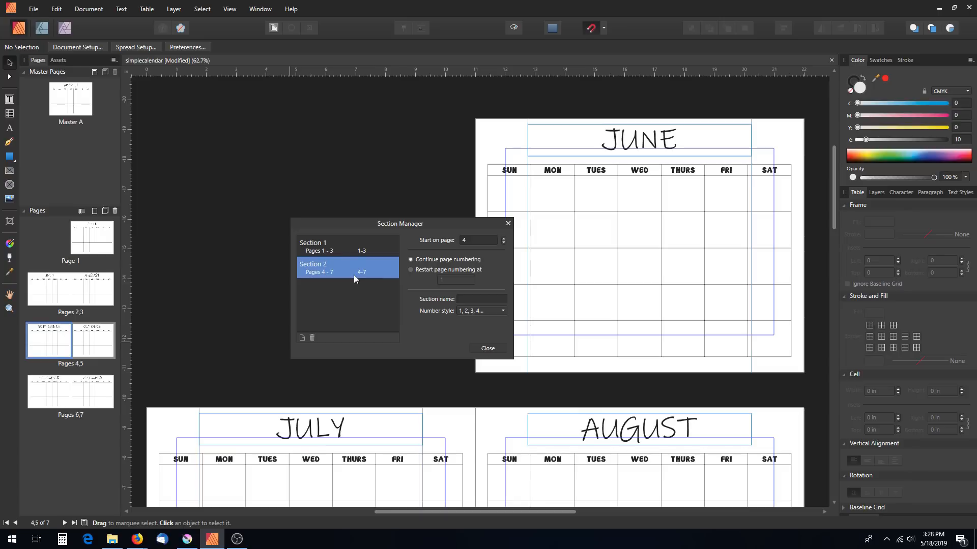
pyautogui.click(489, 349)
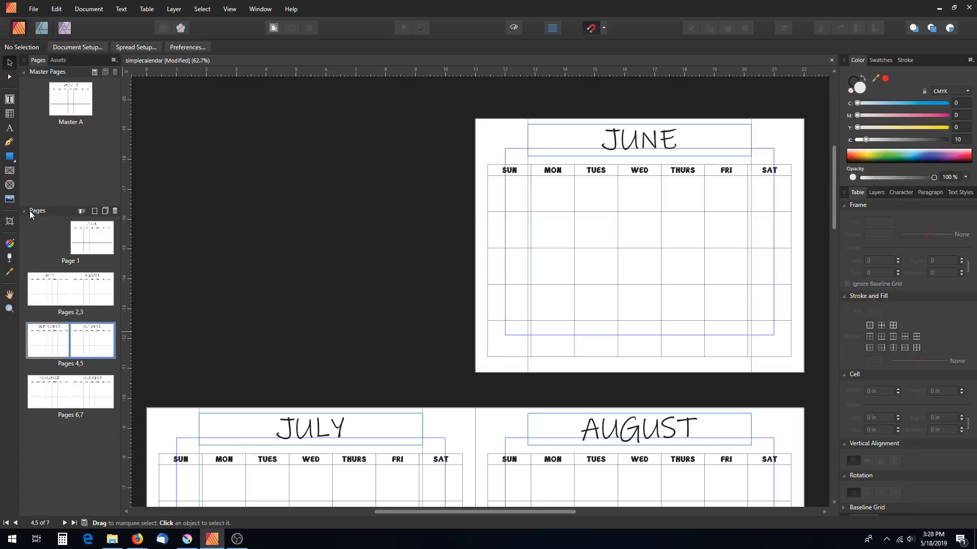
# - Reopen the Section Manager to inspect the page ranges of both sections, and close it without changes
pyautogui.click(82, 211)
pyautogui.click(357, 247)
pyautogui.click(358, 265)
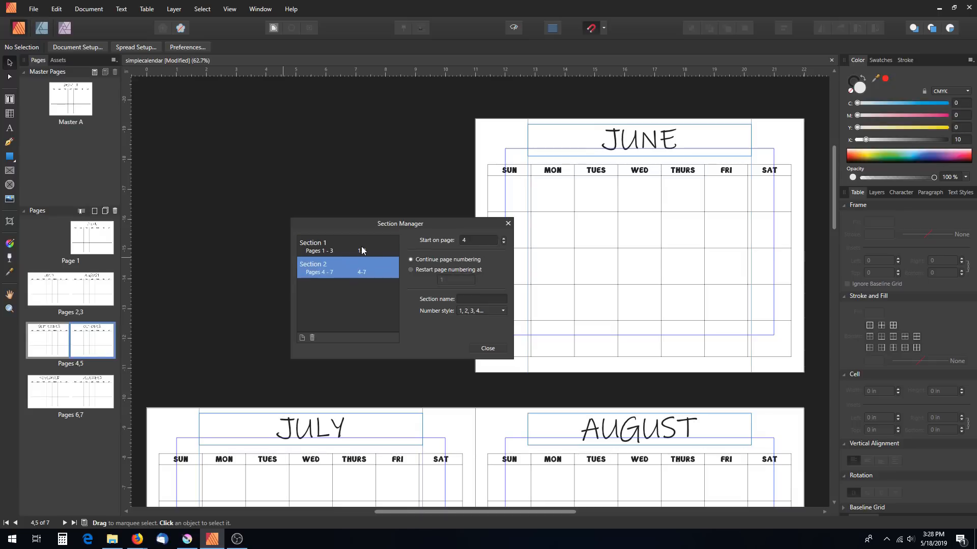
pyautogui.click(488, 349)
pyautogui.scroll(-6, 477, 362)
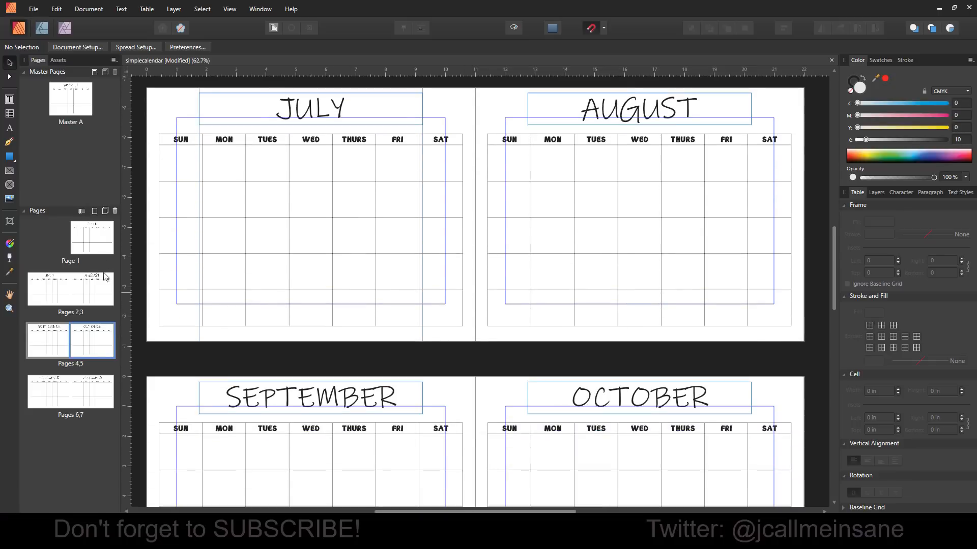
# - Go to the June page, review its page options, and look through the July and August spread
pyautogui.doubleClick(108, 252)
pyautogui.rightClick(107, 253)
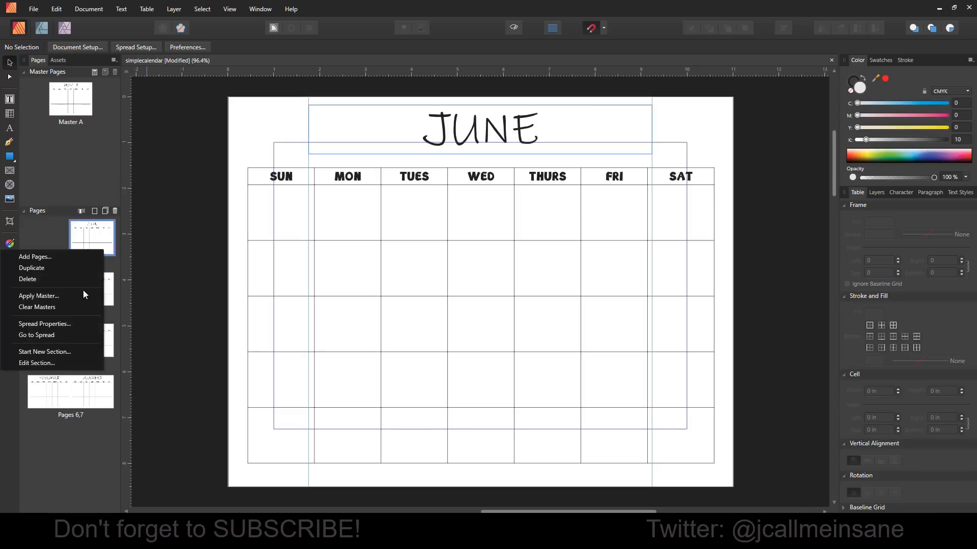
pyautogui.click(133, 227)
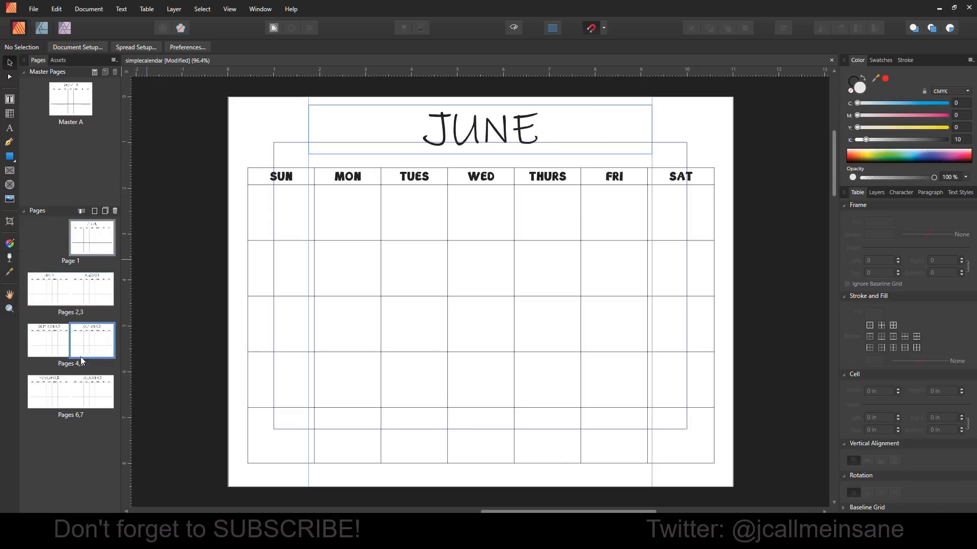
pyautogui.click(77, 397)
pyautogui.click(104, 246)
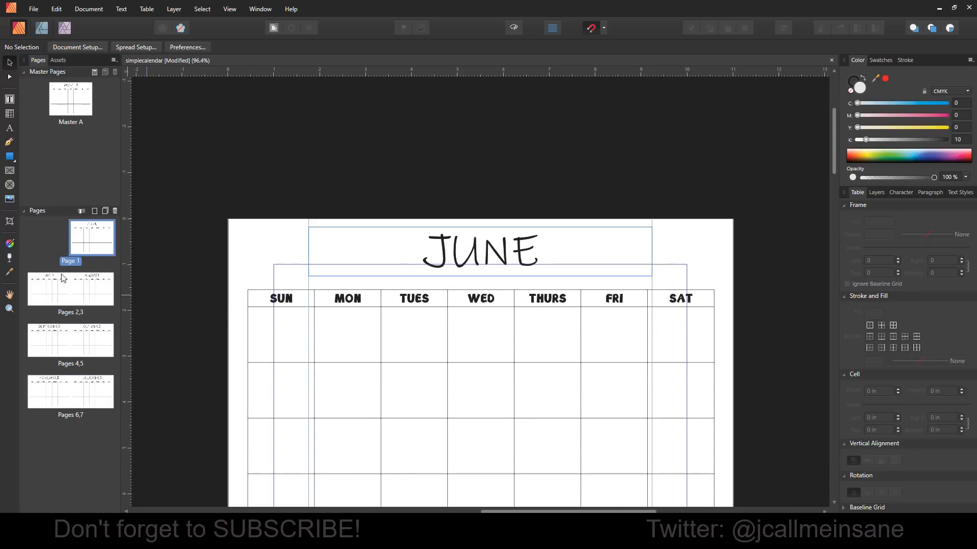
pyautogui.click(65, 276)
pyautogui.click(95, 249)
pyautogui.click(92, 289)
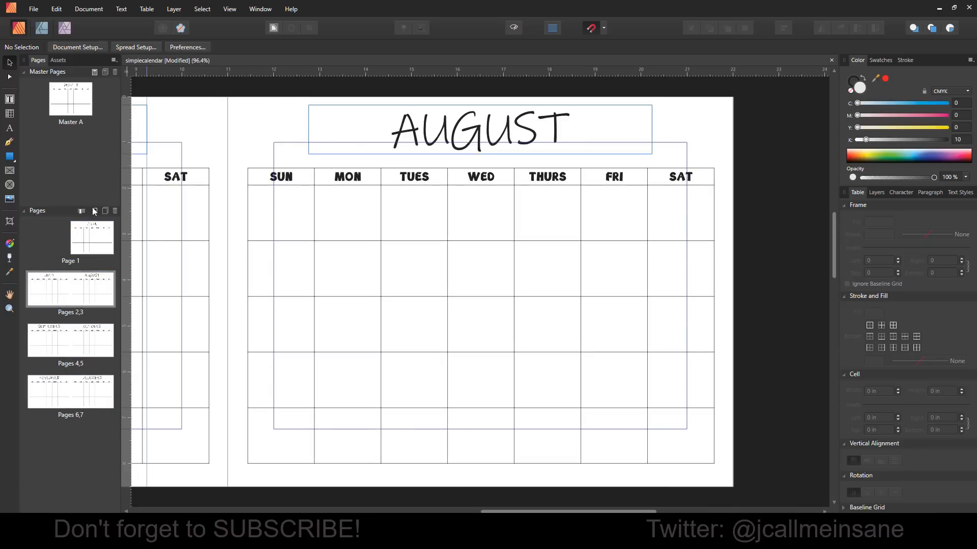
pyautogui.click(94, 211)
pyautogui.click(561, 298)
pyautogui.click(77, 231)
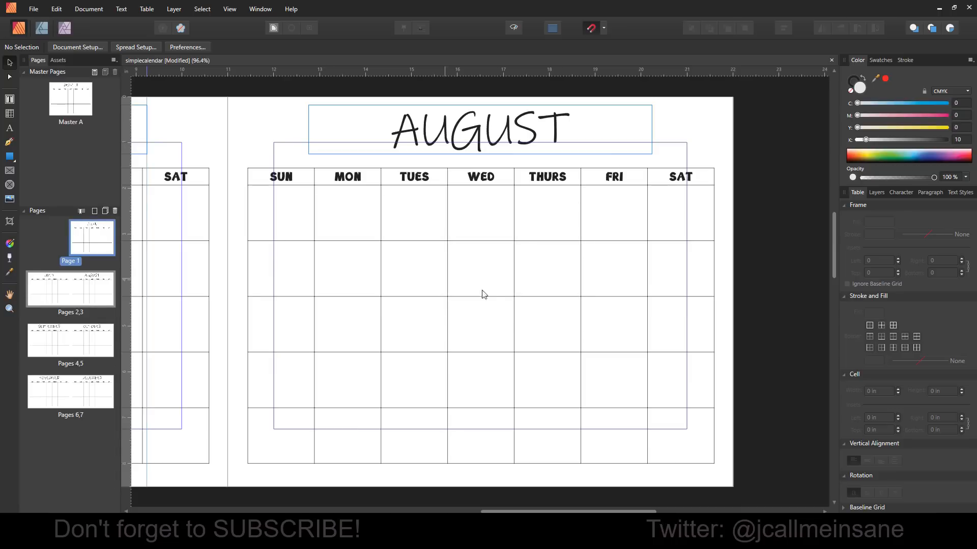
# - Examine the typography capital options for the July title in its Ink Free font
pyautogui.hscroll(-5, 326, 418)
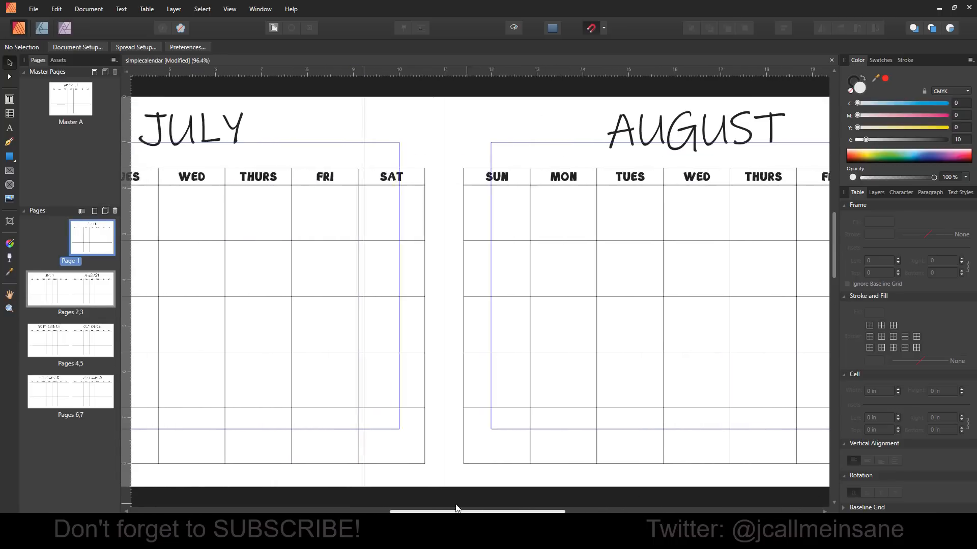
pyautogui.hotkey('ctrl', '-')
pyautogui.hotkey('ctrl', '-')
pyautogui.hotkey('ctrl', '-')
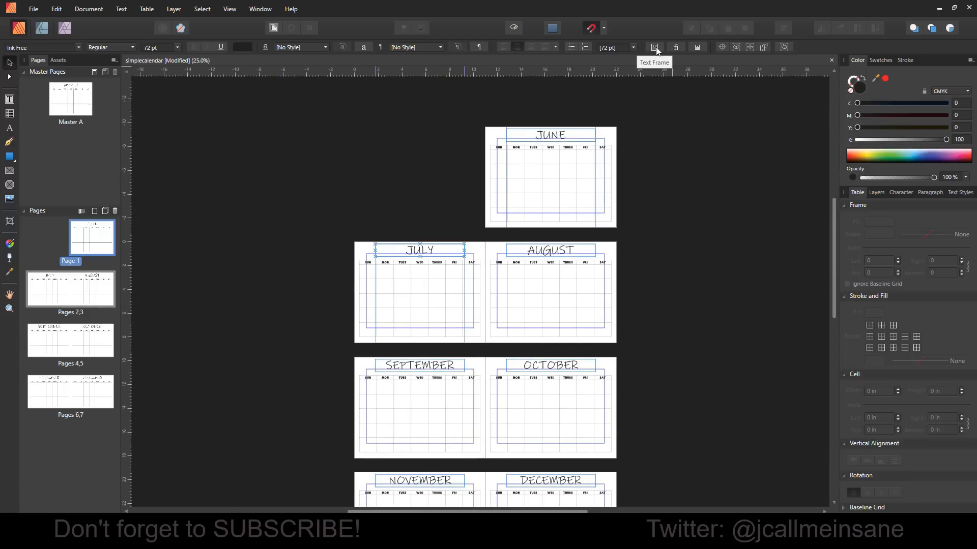
pyautogui.click(676, 47)
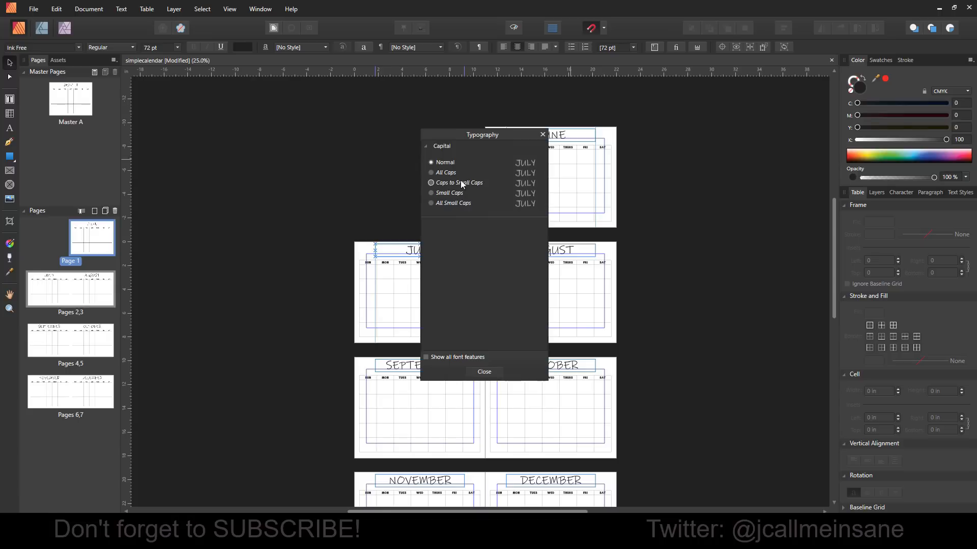
pyautogui.click(456, 203)
pyautogui.click(458, 194)
pyautogui.moveTo(499, 135); pyautogui.dragTo(290, 155)
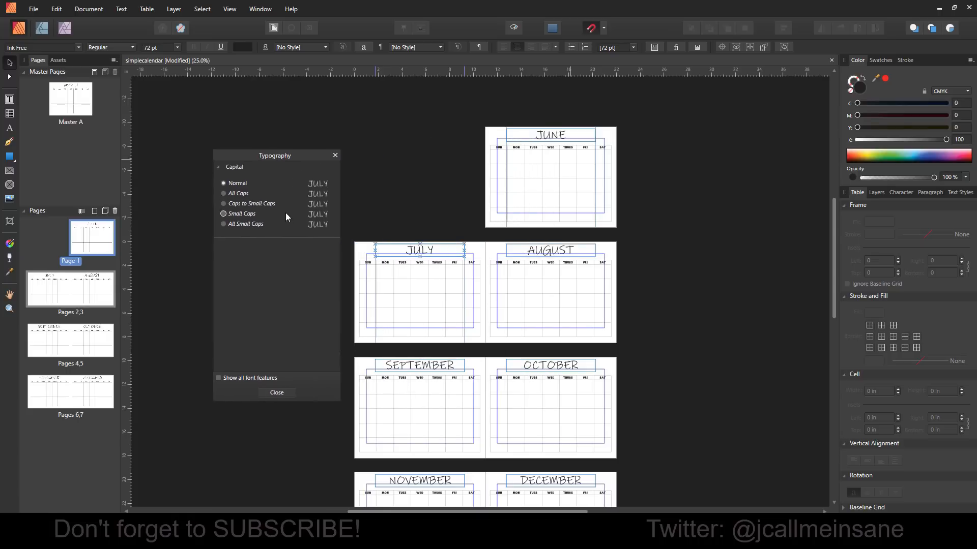
pyautogui.click(262, 392)
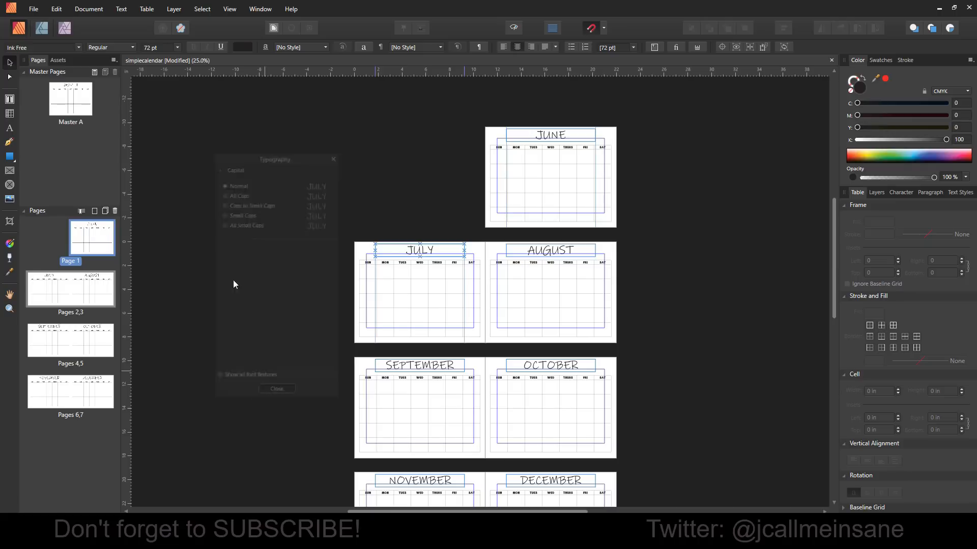
# - Browse the font list and set the July title's font to Arial
pyautogui.click(41, 47)
pyautogui.scroll(2, 219, 181)
pyautogui.moveTo(251, 196); pyautogui.dragTo(250, 78)
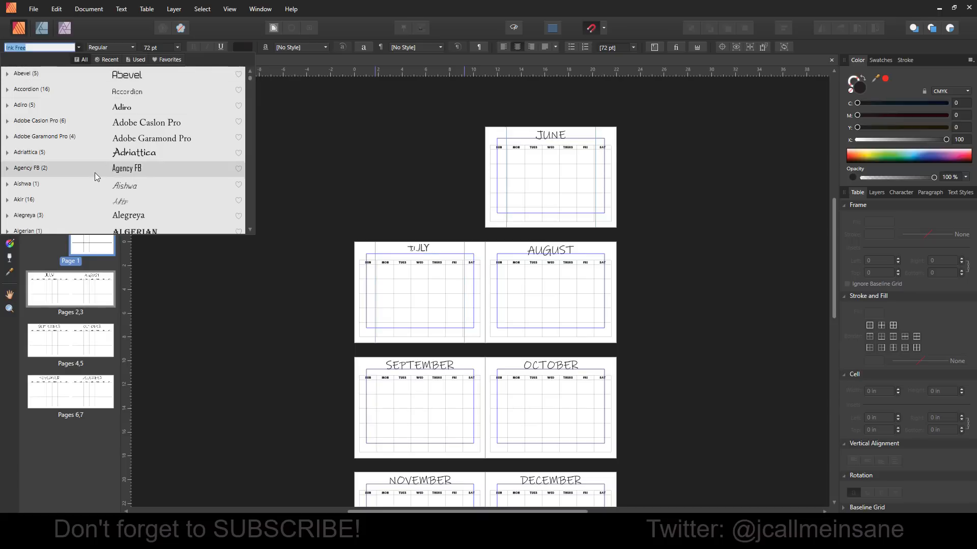
pyautogui.scroll(-10, 93, 173)
pyautogui.scroll(-1, 90, 176)
pyautogui.scroll(3, 89, 178)
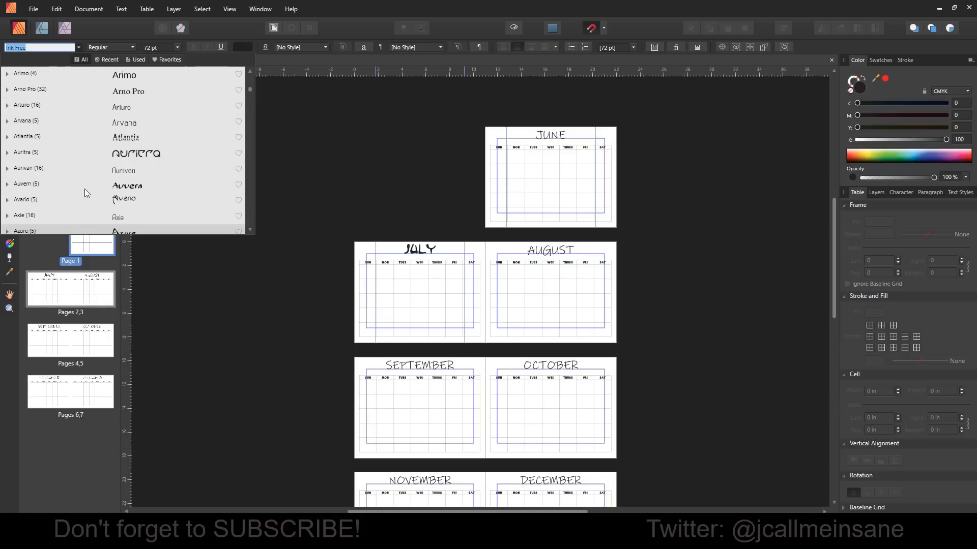
pyautogui.scroll(-1, 79, 219)
pyautogui.scroll(2, 79, 220)
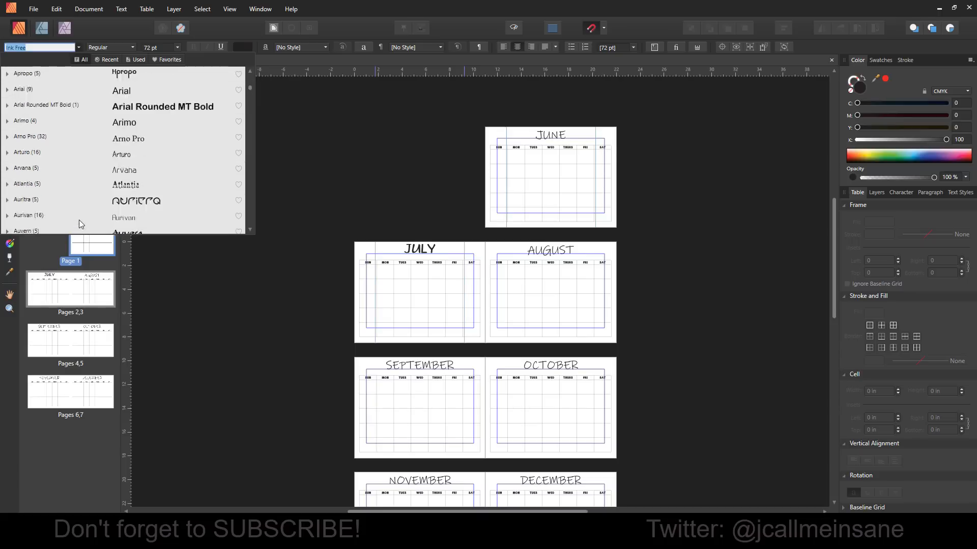
pyautogui.click(81, 79)
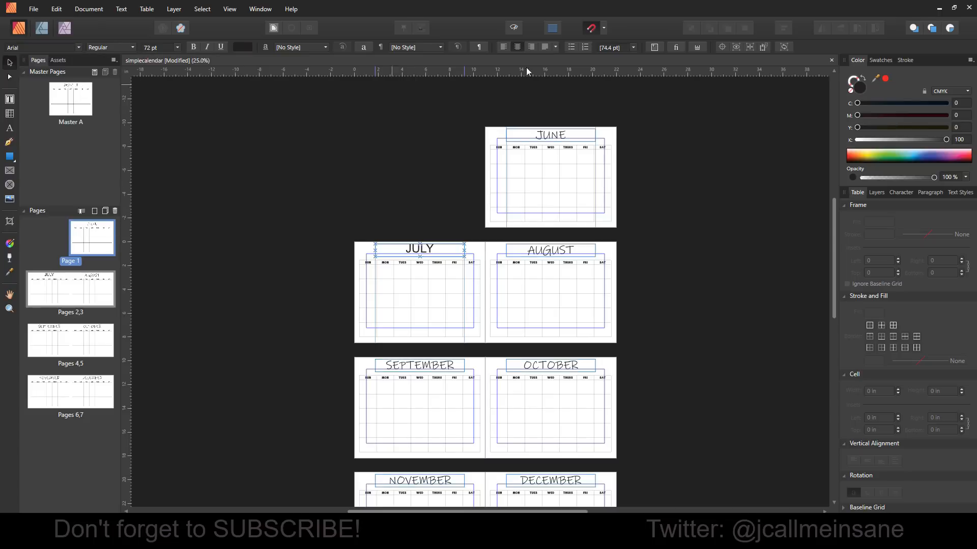
# - Try the typography options Caps to Small Caps, All Small Caps, Unicase and Capital Spacing on the July title
pyautogui.click(696, 48)
pyautogui.moveTo(497, 136); pyautogui.dragTo(345, 149)
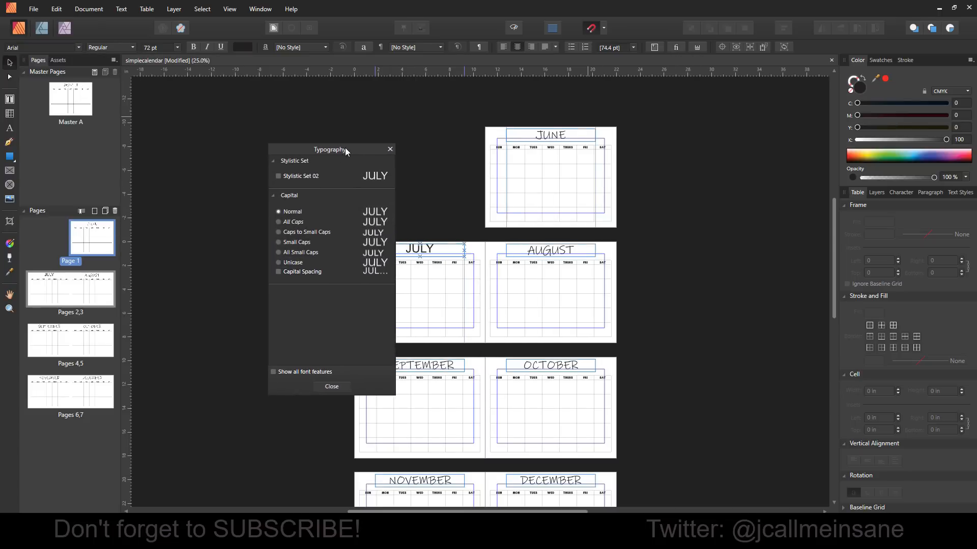
pyautogui.click(323, 234)
pyautogui.click(301, 252)
pyautogui.click(292, 265)
pyautogui.click(298, 272)
pyautogui.click(302, 231)
pyautogui.click(297, 212)
pyautogui.click(298, 273)
pyautogui.click(344, 386)
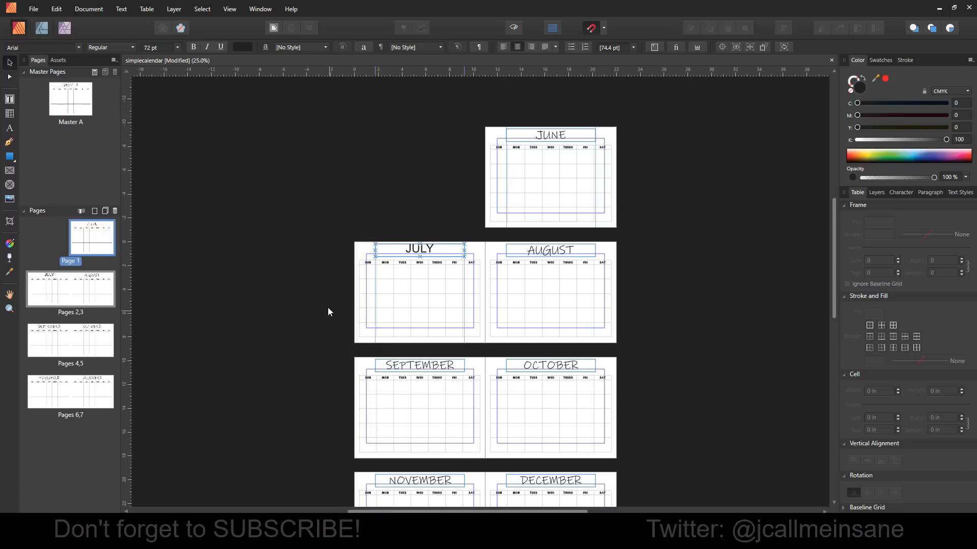
# - Undo the typography and font changes on the July title
pyautogui.click(212, 175)
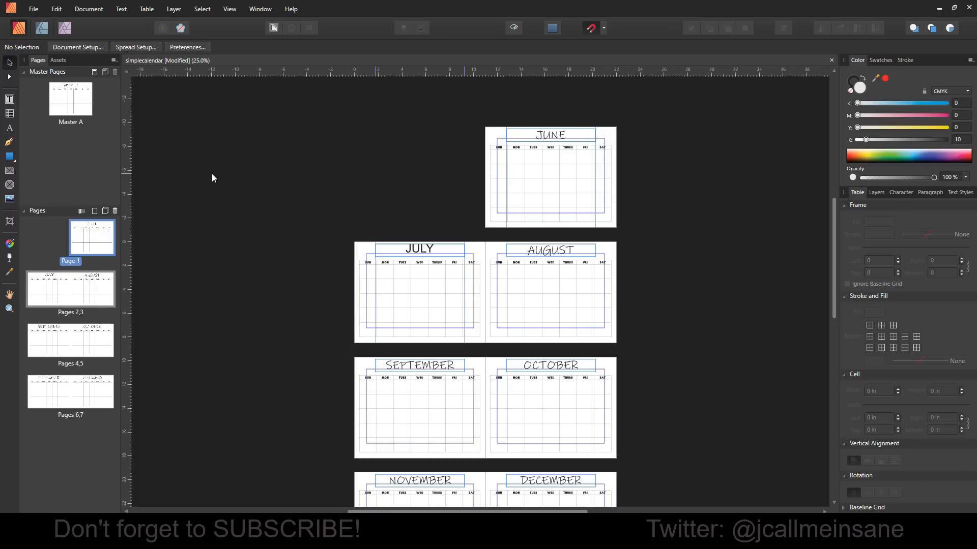
pyautogui.hotkey('ctrl', 'z')
pyautogui.hotkey('ctrl', 'z')
pyautogui.hotkey('ctrl', 'z')
pyautogui.hotkey('ctrl', 'z')
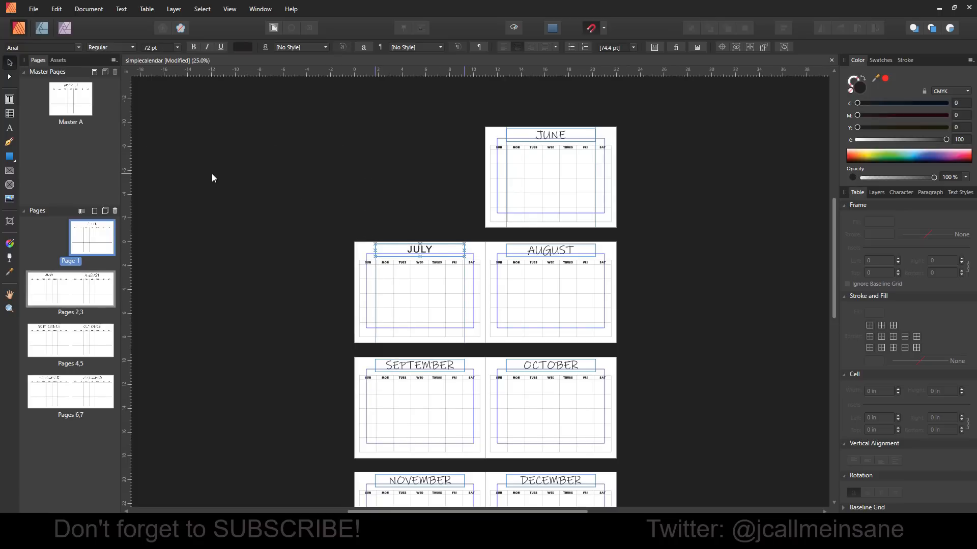
pyautogui.hotkey('ctrl', 'z')
pyautogui.hotkey('ctrl', 'z')
pyautogui.hotkey('ctrl', 'z')
pyautogui.hotkey('ctrl', 'z')
pyautogui.hotkey('ctrl', 'z')
pyautogui.hotkey('ctrl', 'z')
pyautogui.hotkey('ctrl', 'z')
pyautogui.hotkey('ctrl', 'z')
pyautogui.hotkey('ctrl', 'z')
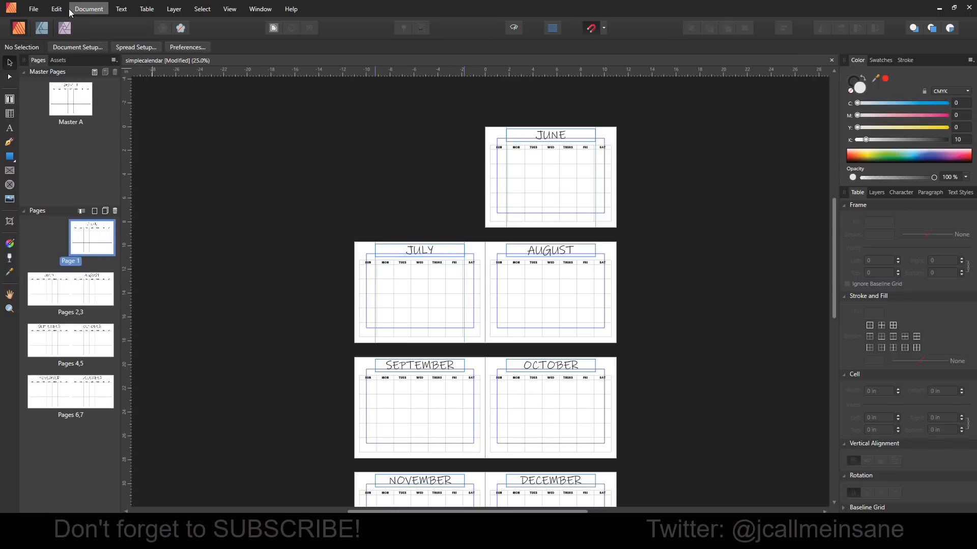
# - Review the fonts used in the document, with their status and substitution details, in the Font Manager
pyautogui.click(71, 10)
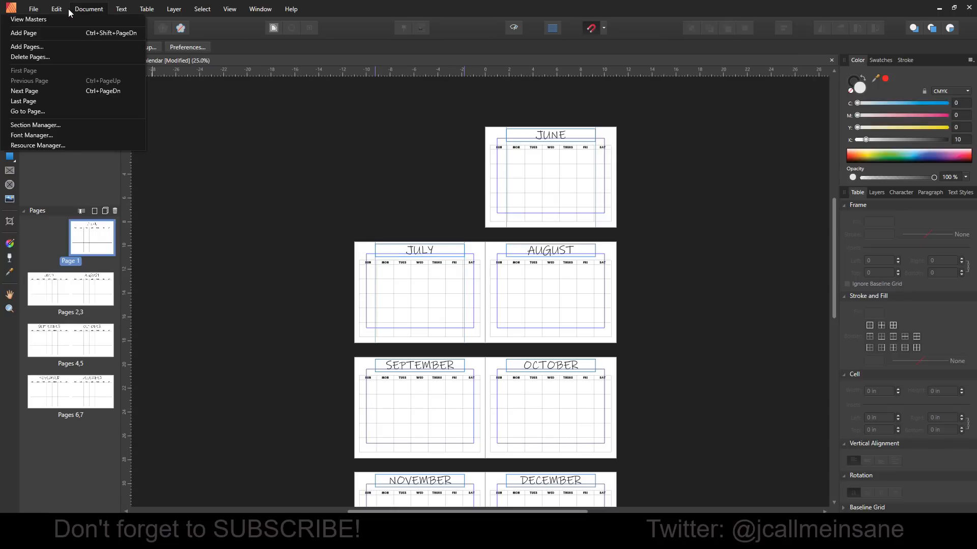
pyautogui.click(74, 136)
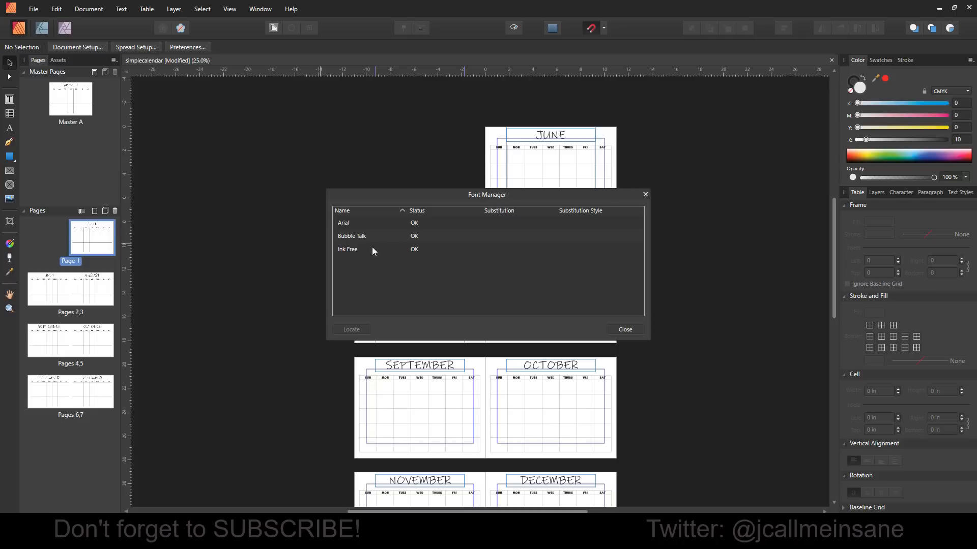
pyautogui.moveTo(423, 202); pyautogui.dragTo(261, 127)
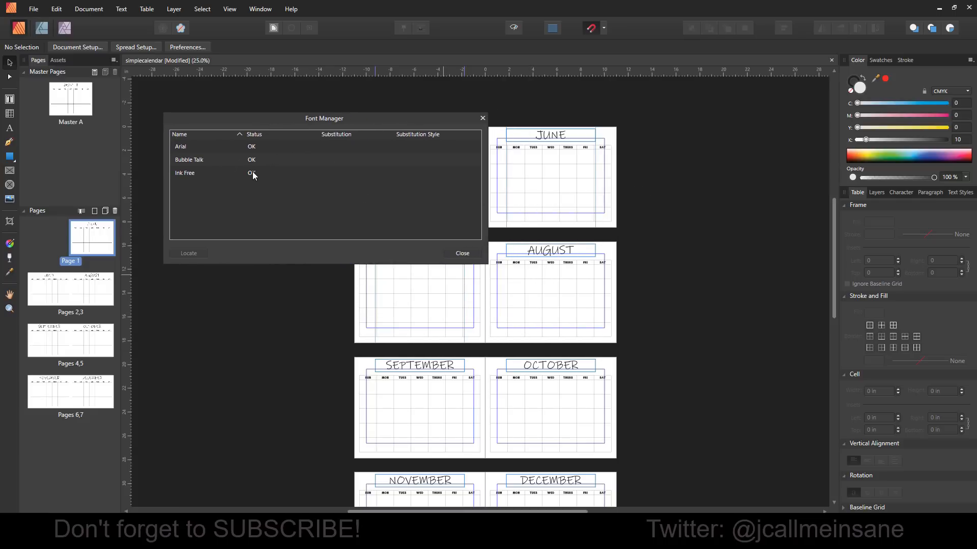
pyautogui.moveTo(284, 121); pyautogui.dragTo(261, 255)
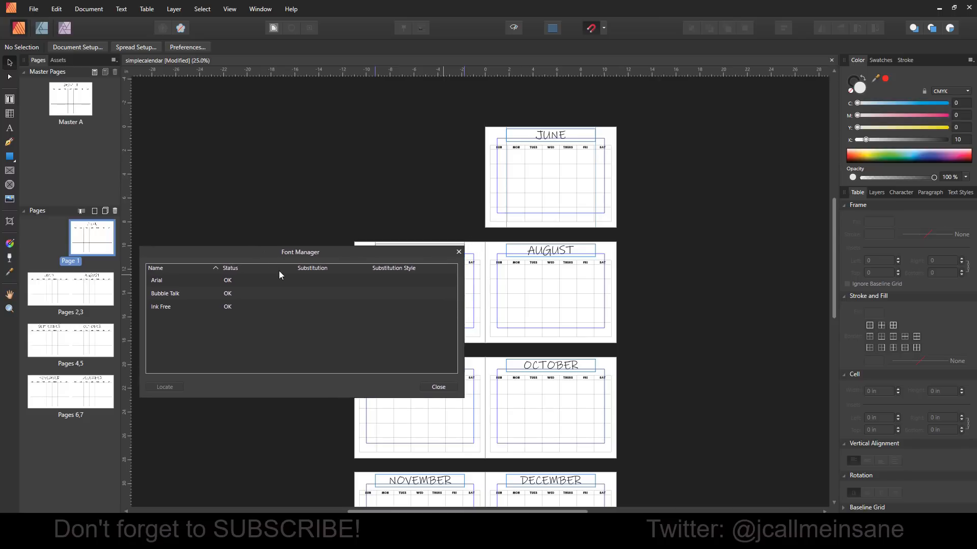
pyautogui.click(437, 387)
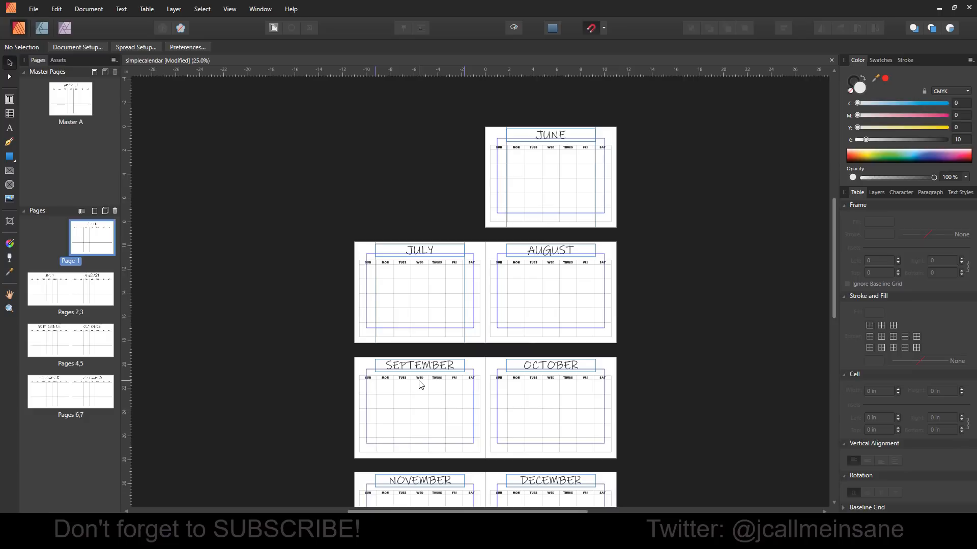
# - Inspect the July and August spread up close and recheck the font list in the Font Manager
pyautogui.scroll(-2, 321, 237)
pyautogui.hotkey('ctrl', '=')
pyautogui.hotkey('ctrl', '=')
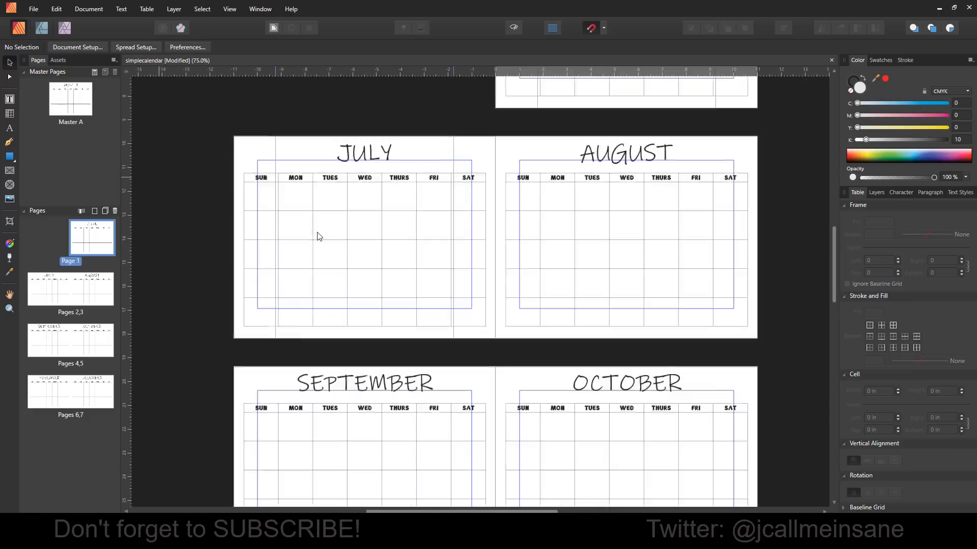
pyautogui.scroll(2, 317, 232)
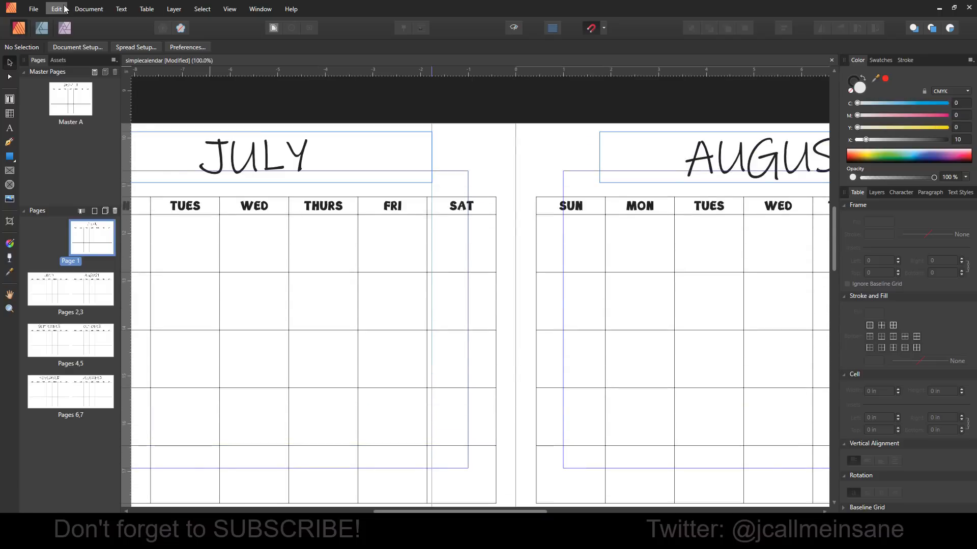
pyautogui.click(88, 8)
pyautogui.click(65, 131)
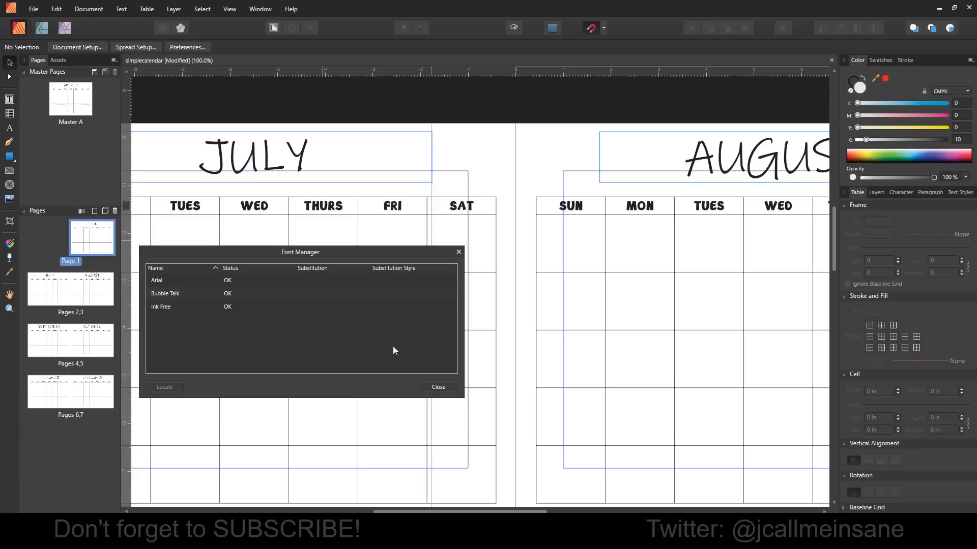
pyautogui.click(438, 387)
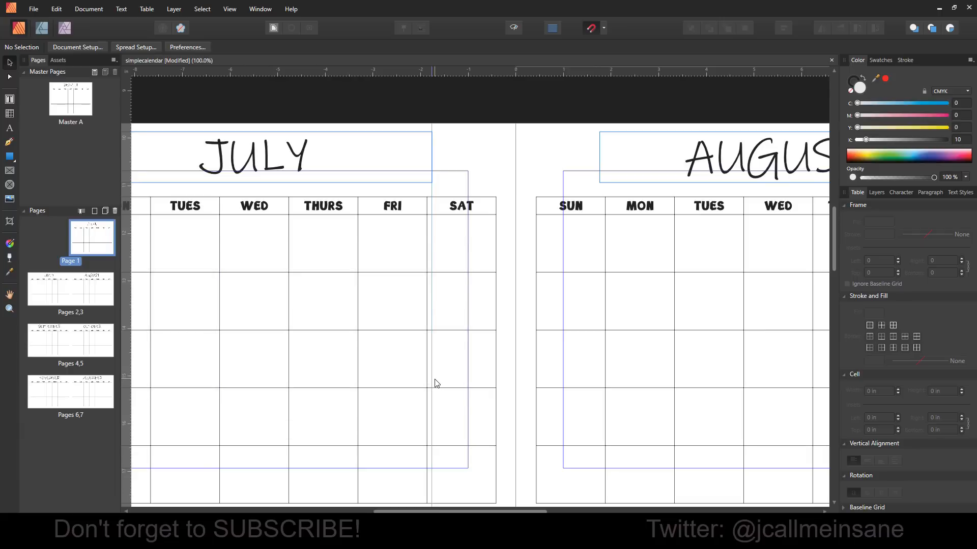